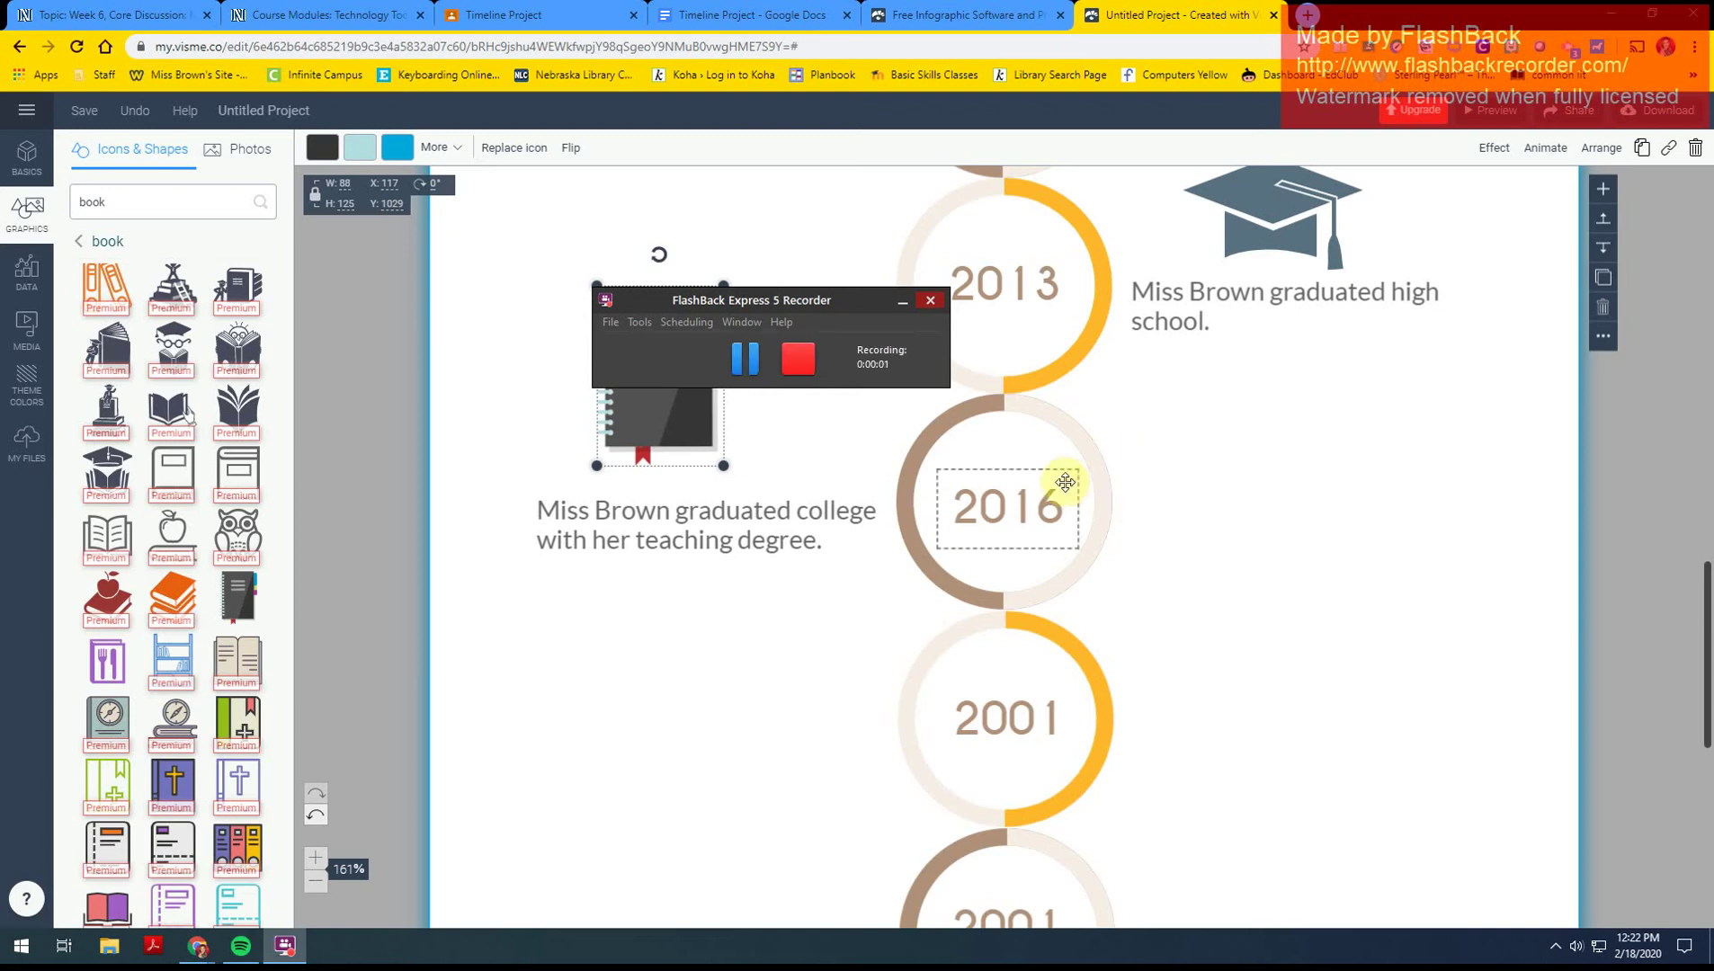
- Copy the college caption beside the first 2001 circle and retype it as the ELBA teaching-job caption
scroll(1060, 601, down, 3)
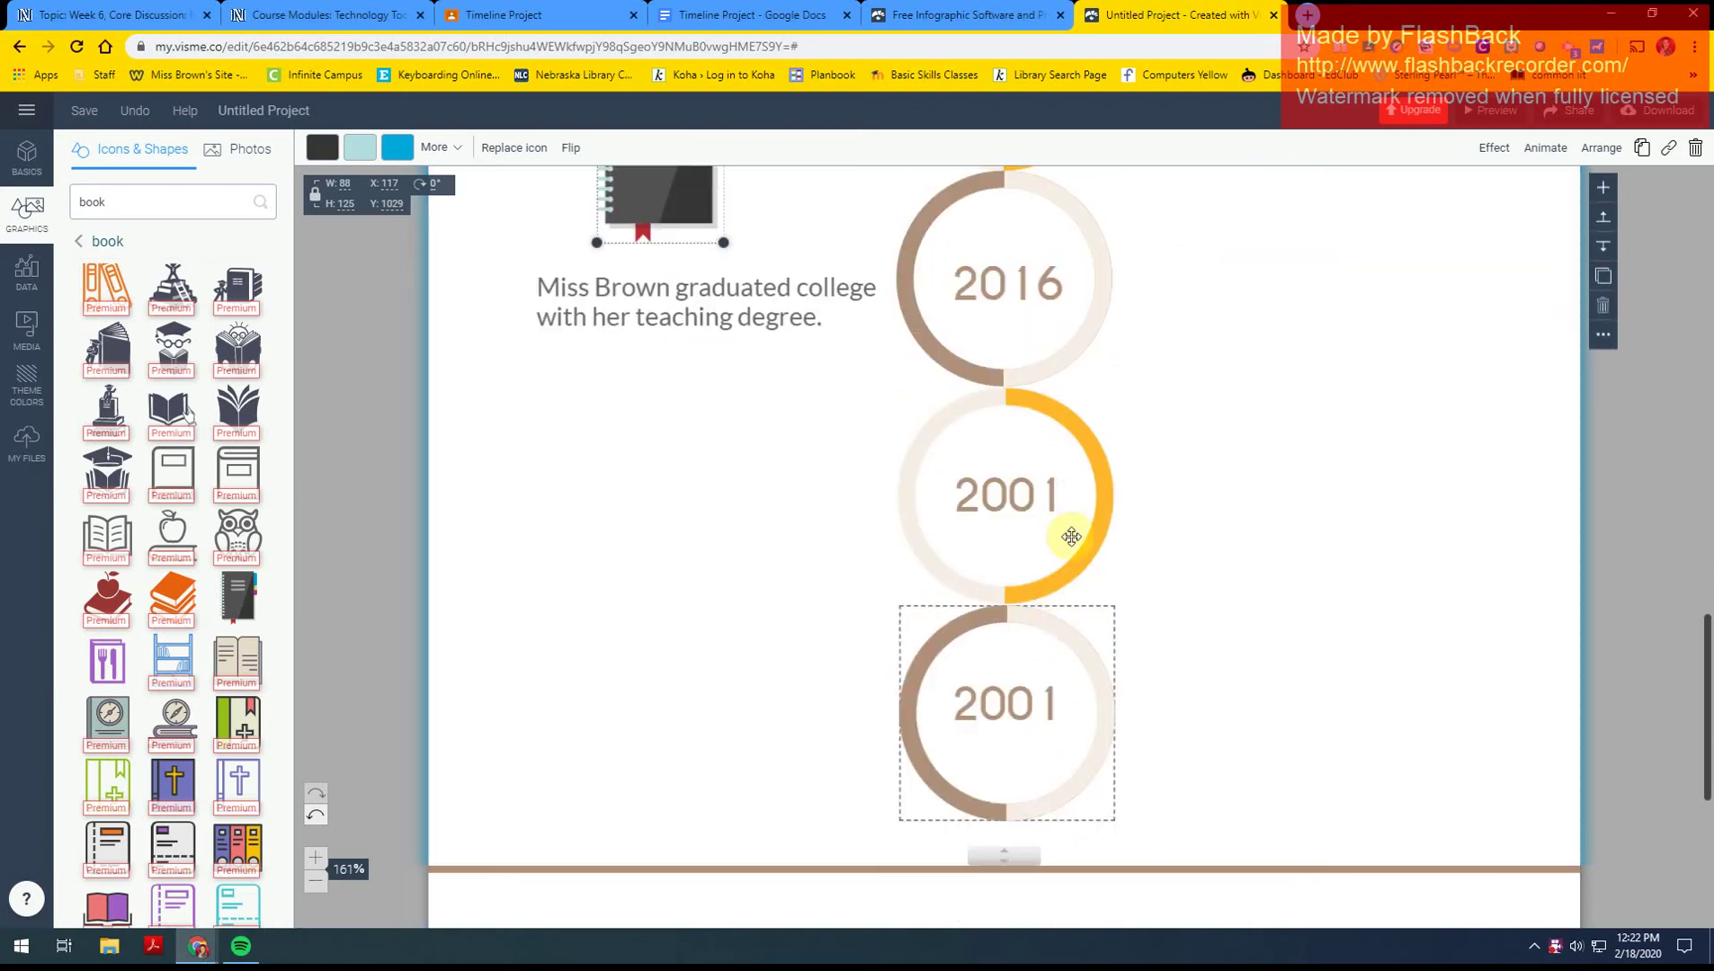
scroll(692, 386, up, 1)
click(681, 353)
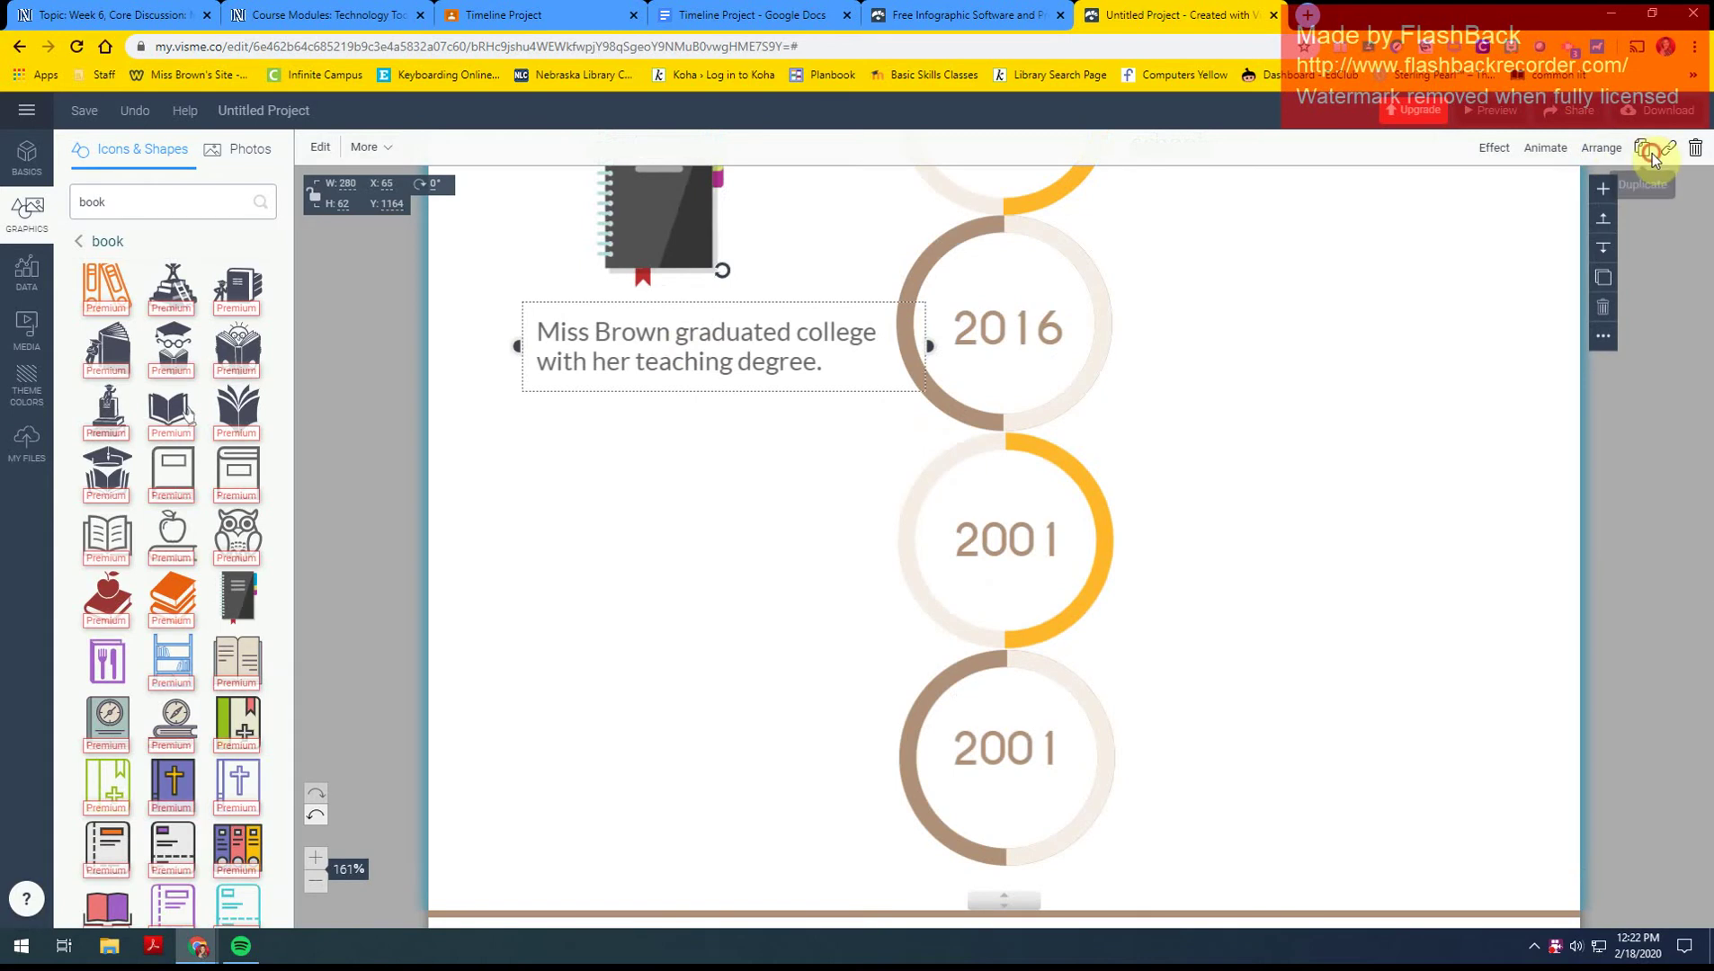
click(1642, 155)
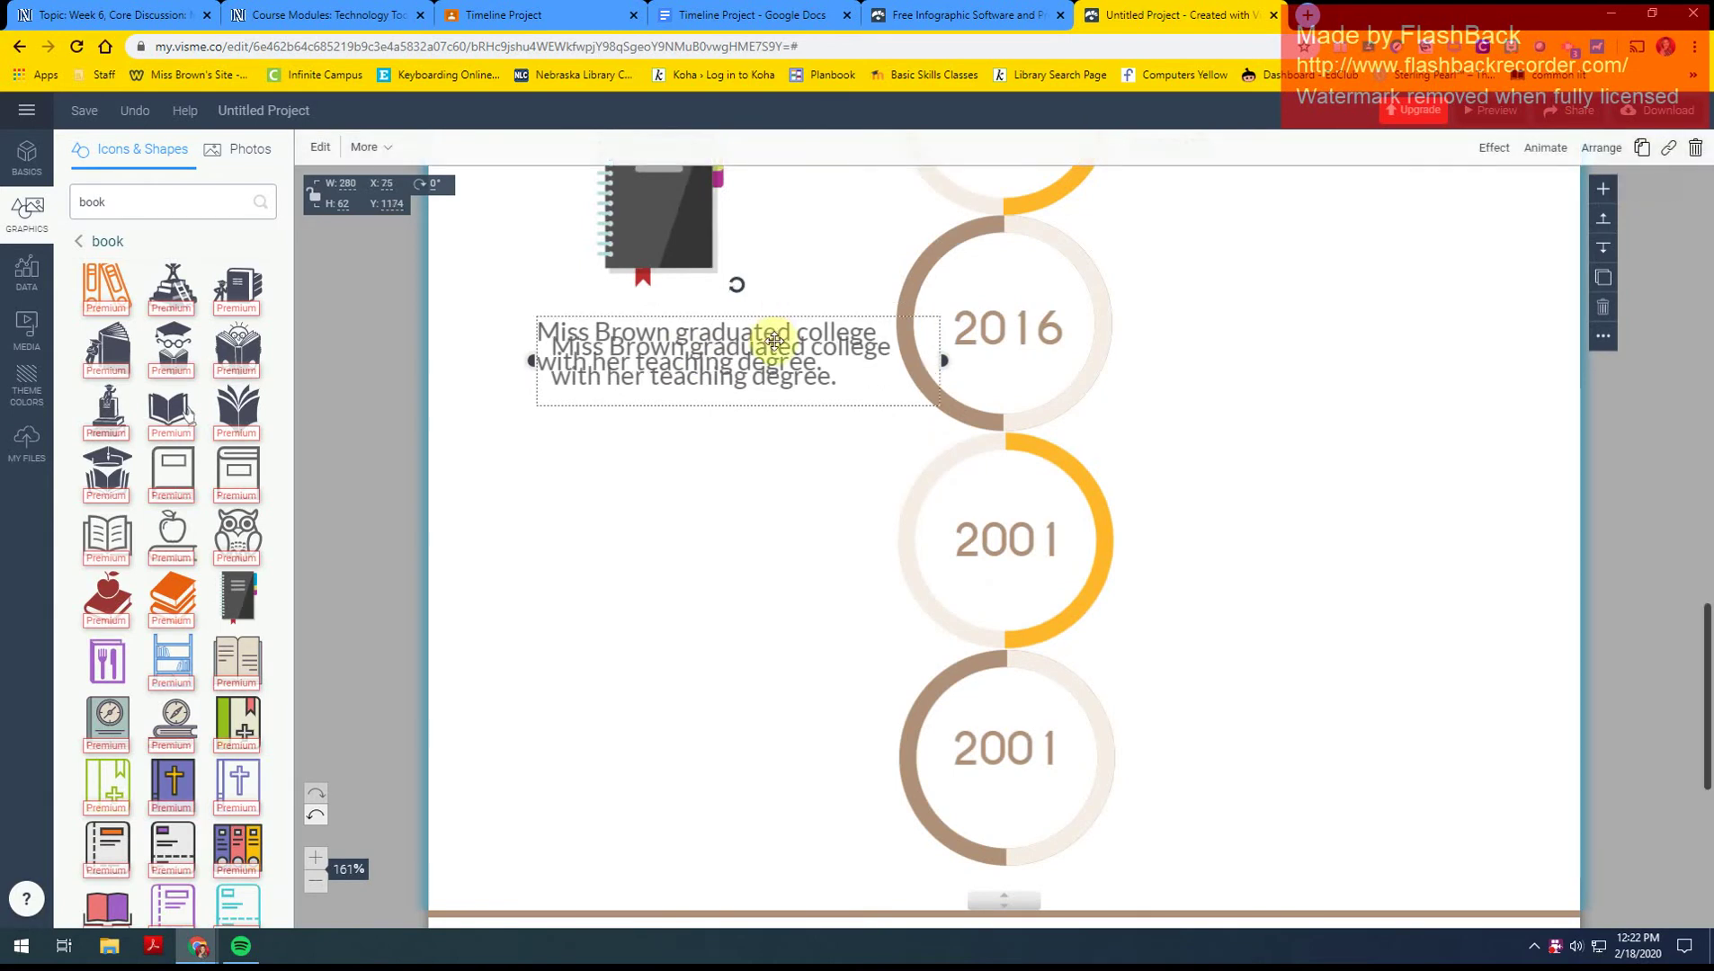
drag(765, 333, 1284, 550)
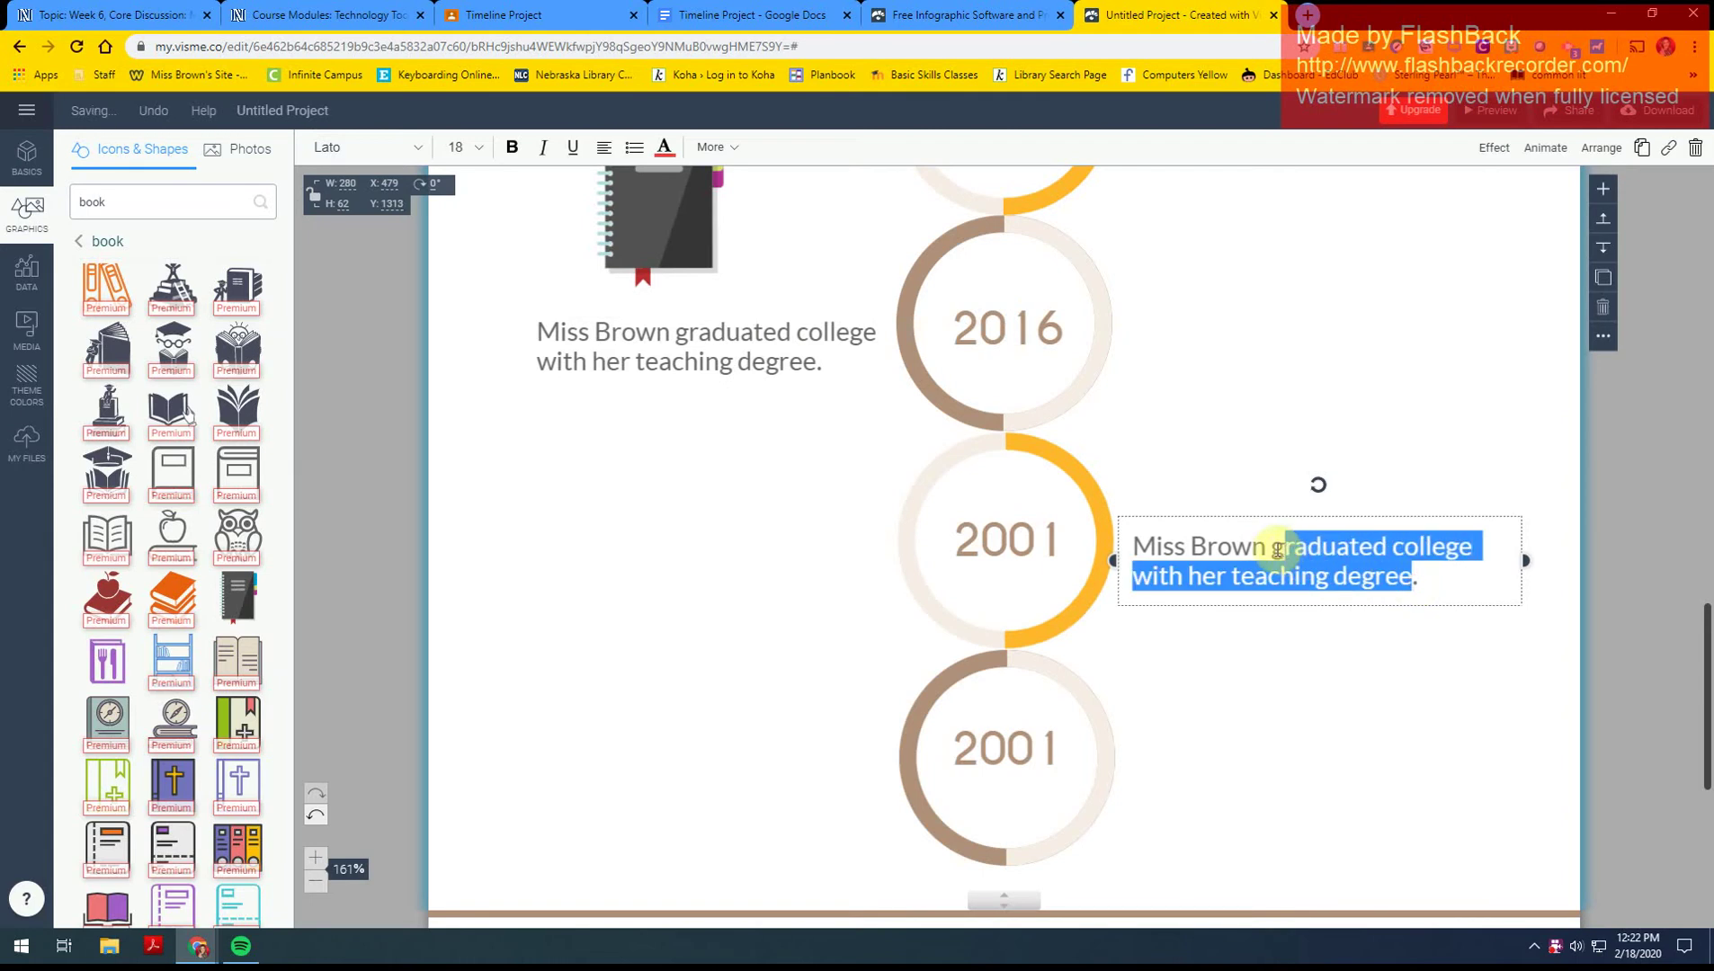
text(accep)
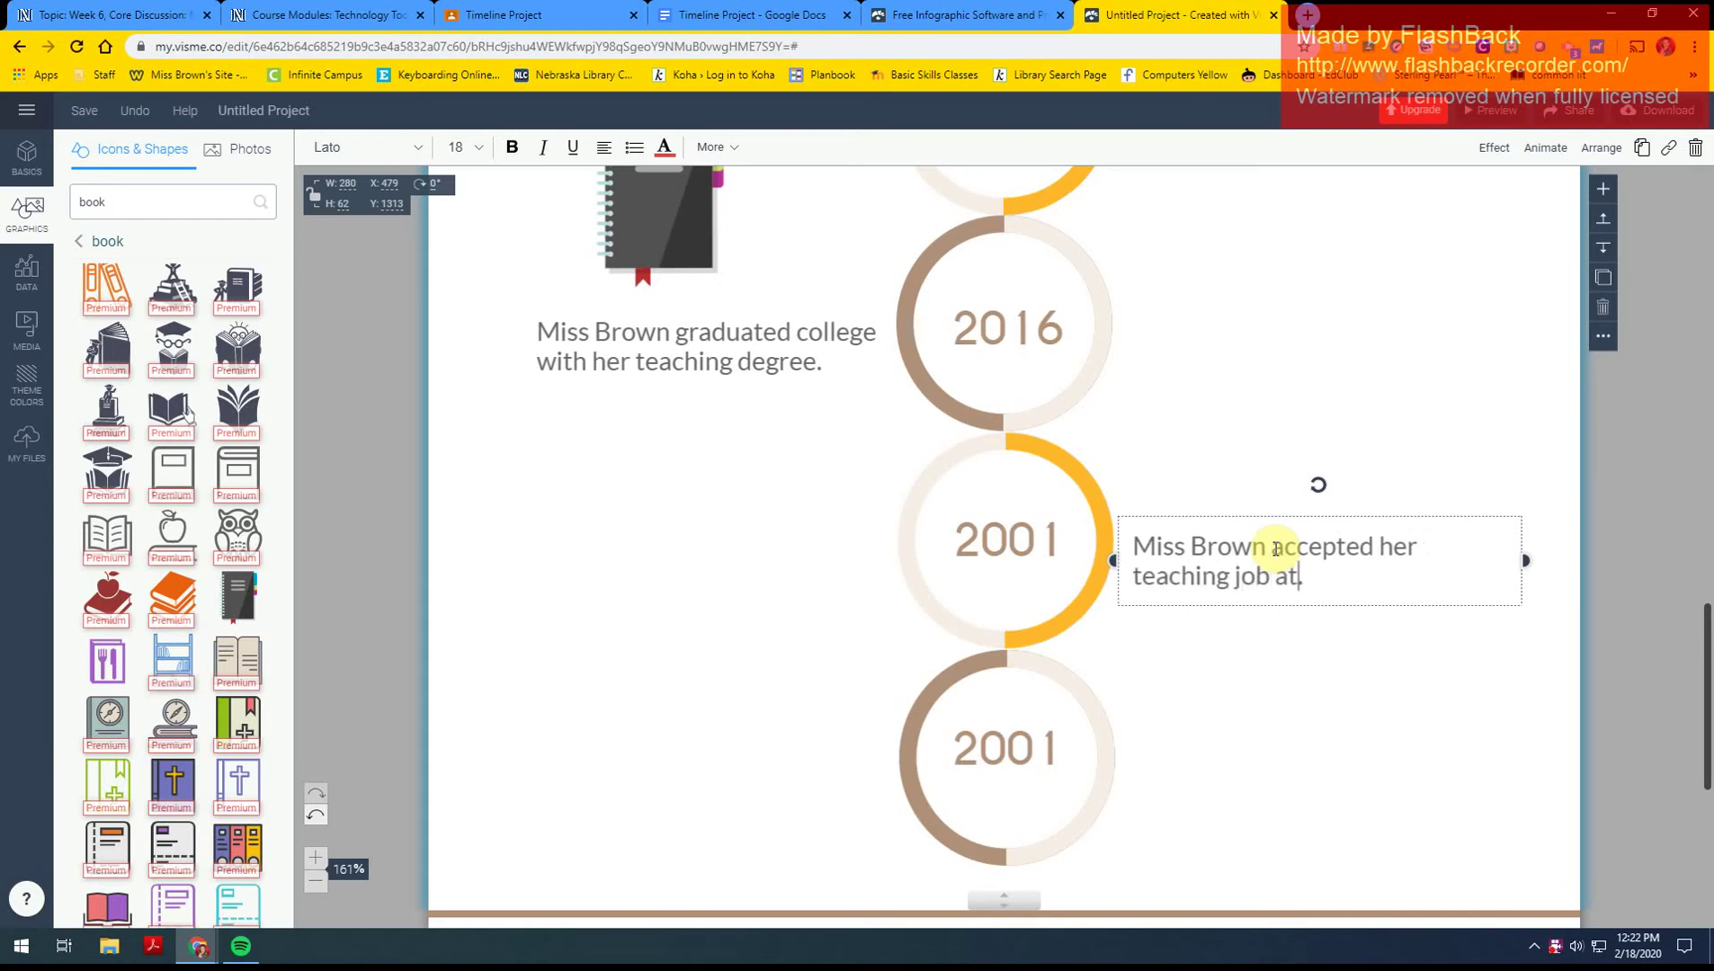
text(.)
- Change the two 2001 year labels to 2017 and 2019
click(971, 538)
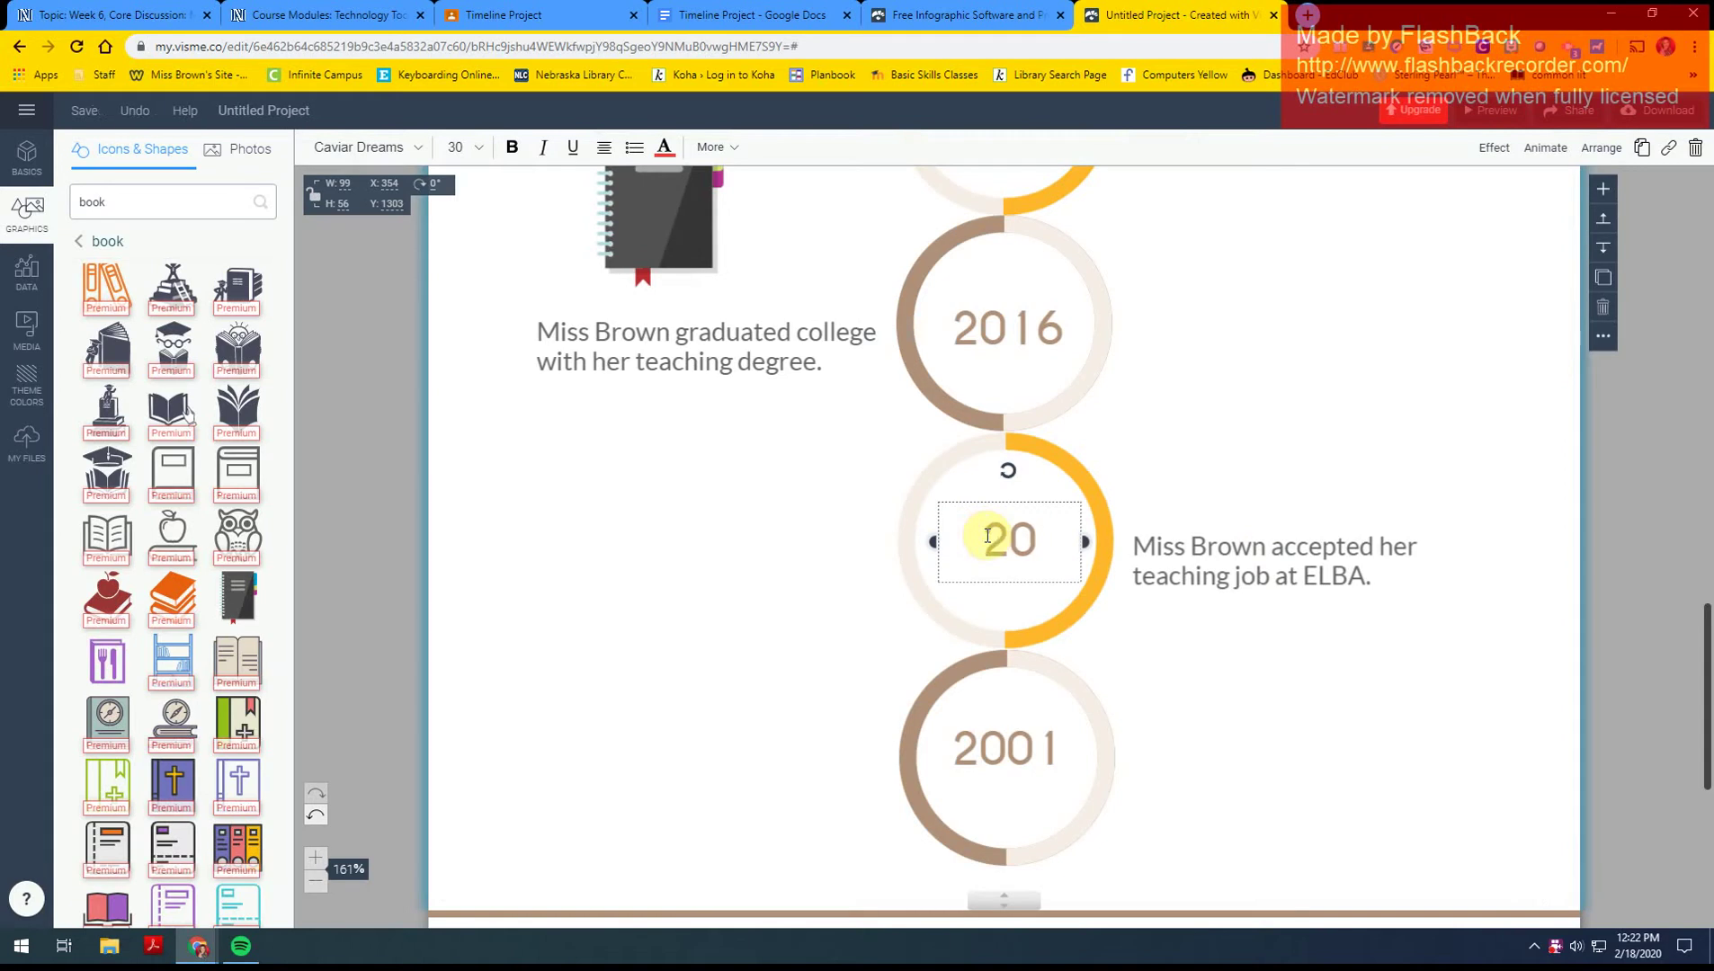
click(1016, 748)
double_click(1014, 748)
text(2)
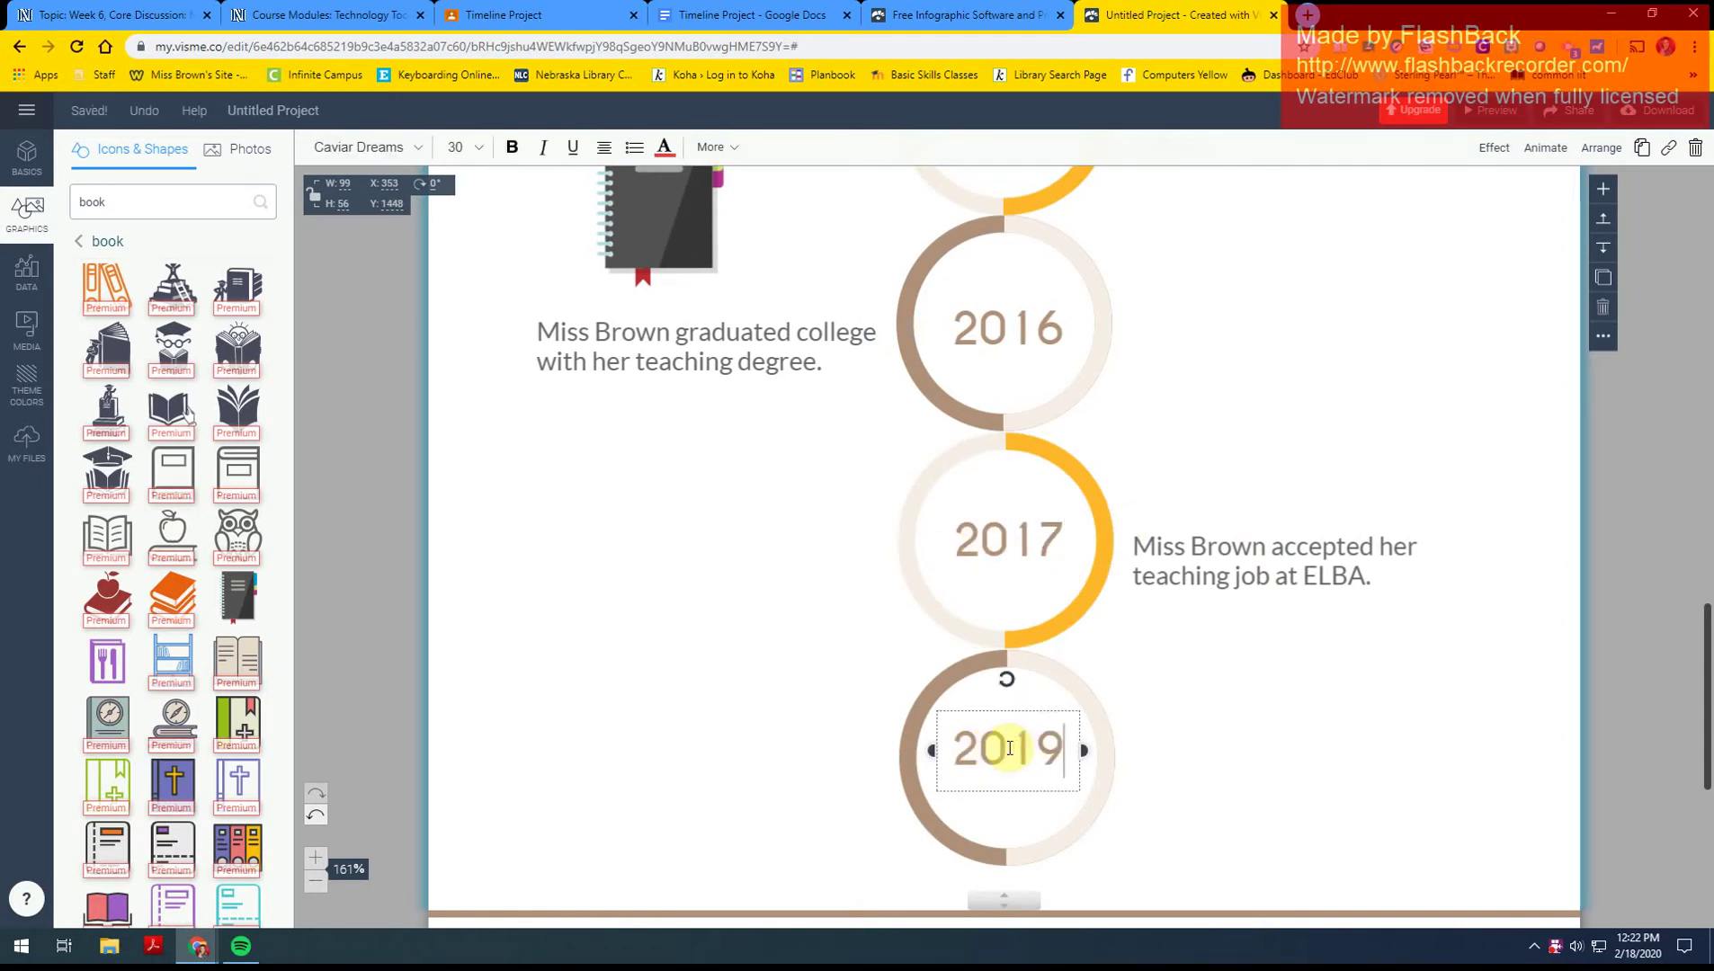
click(1284, 548)
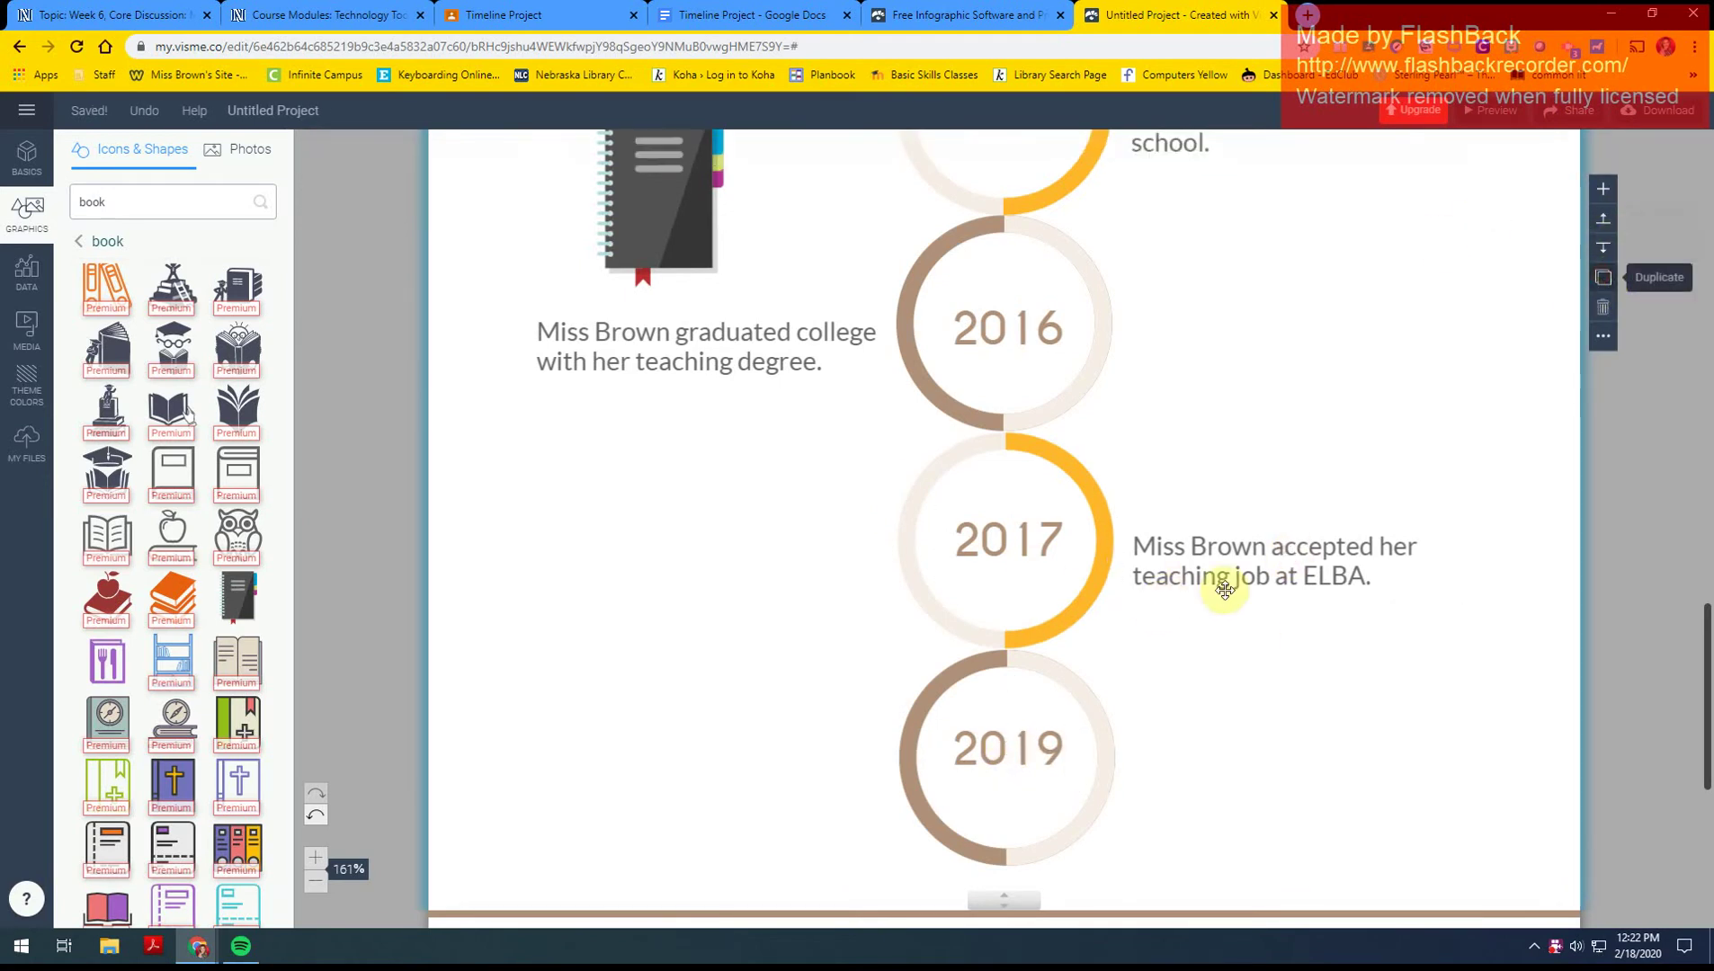
scroll(1223, 577, down, 10)
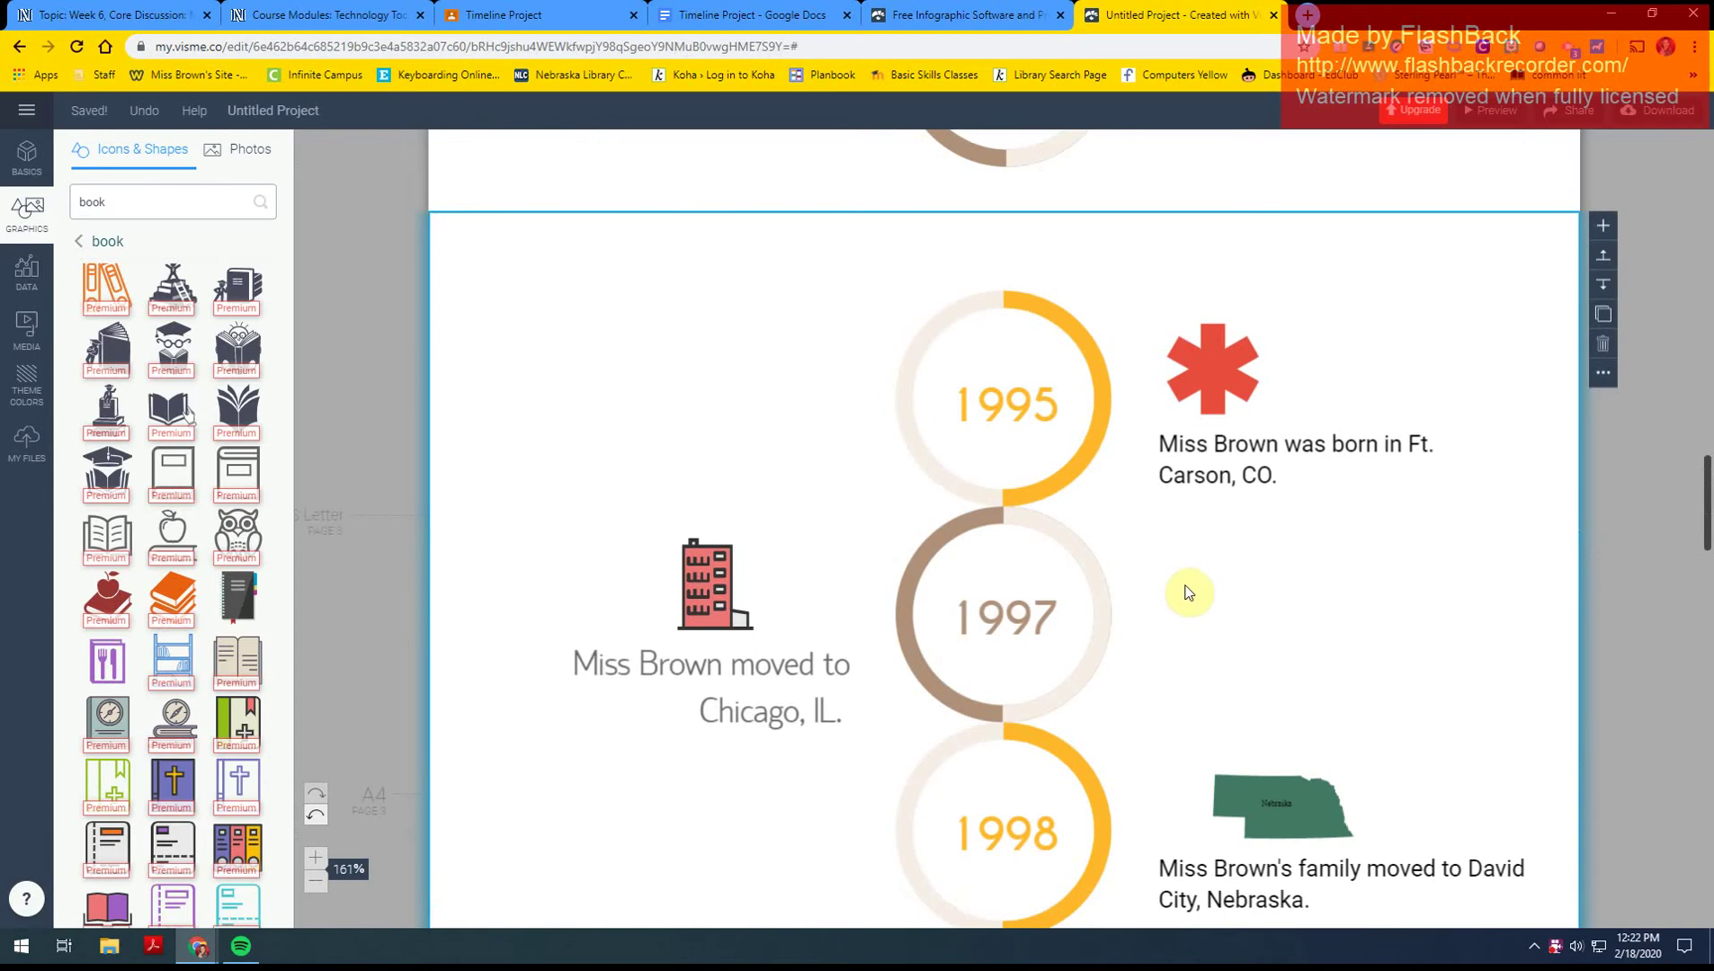
- Duplicate the graduated-college caption and move the copy beside the 2019 circle
scroll(1187, 592, down, 15)
scroll(1115, 512, up, 5)
click(1204, 421)
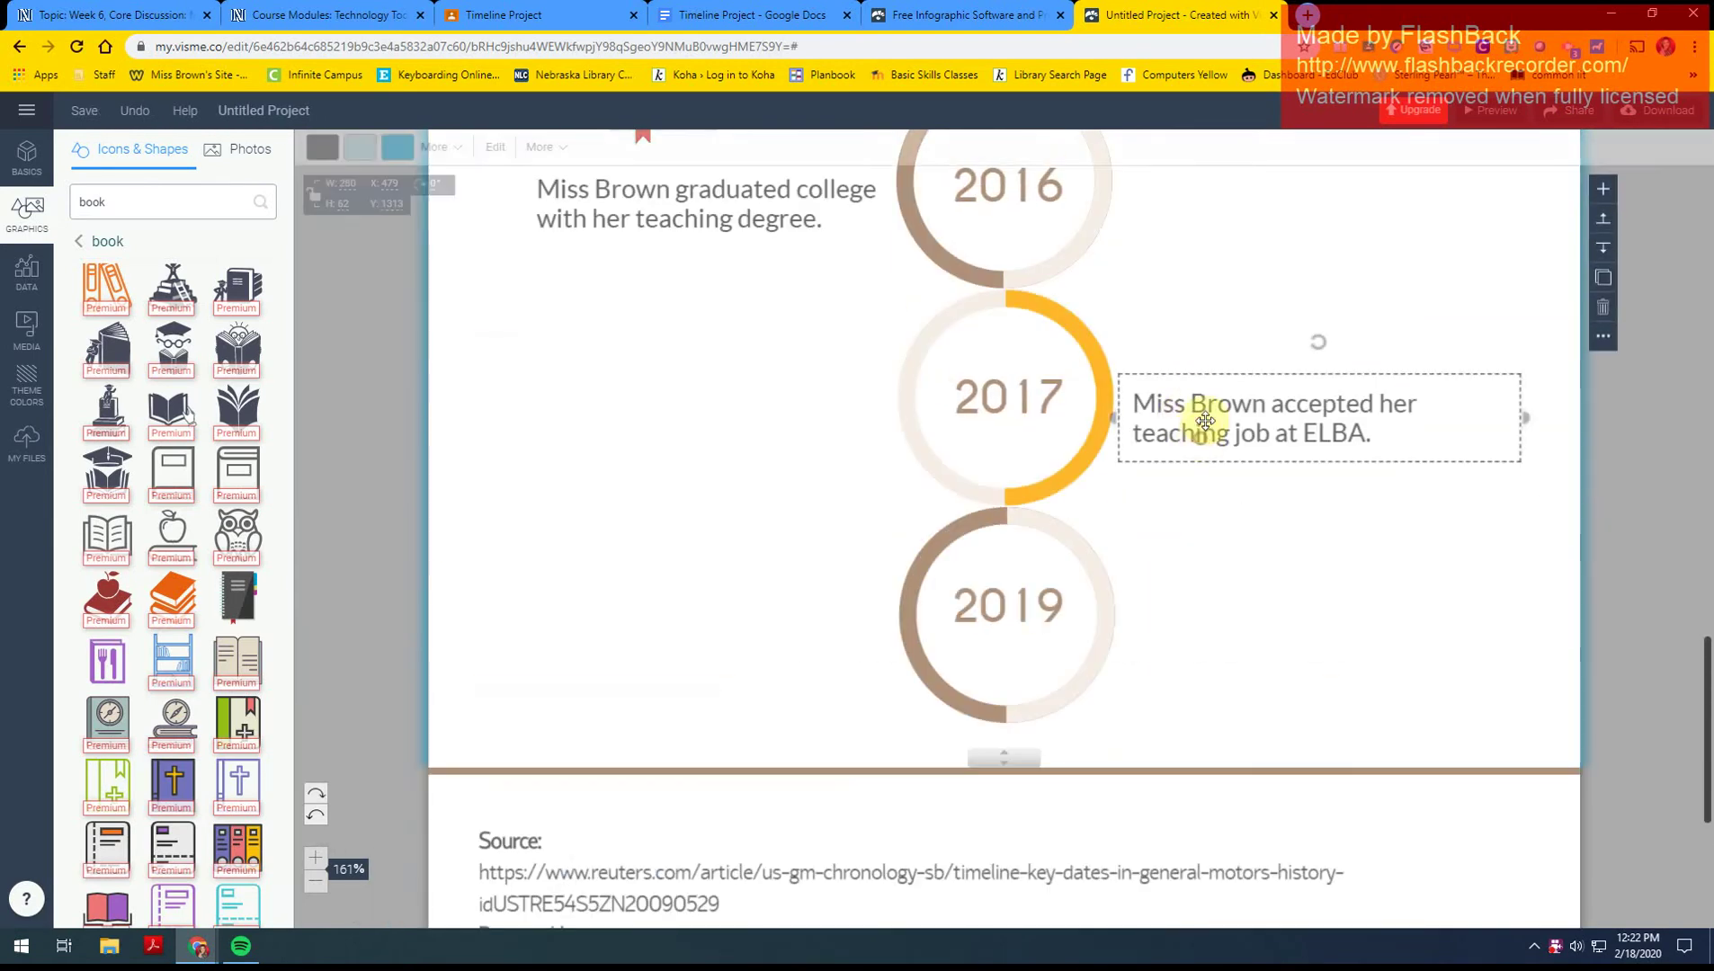
click(719, 211)
click(710, 483)
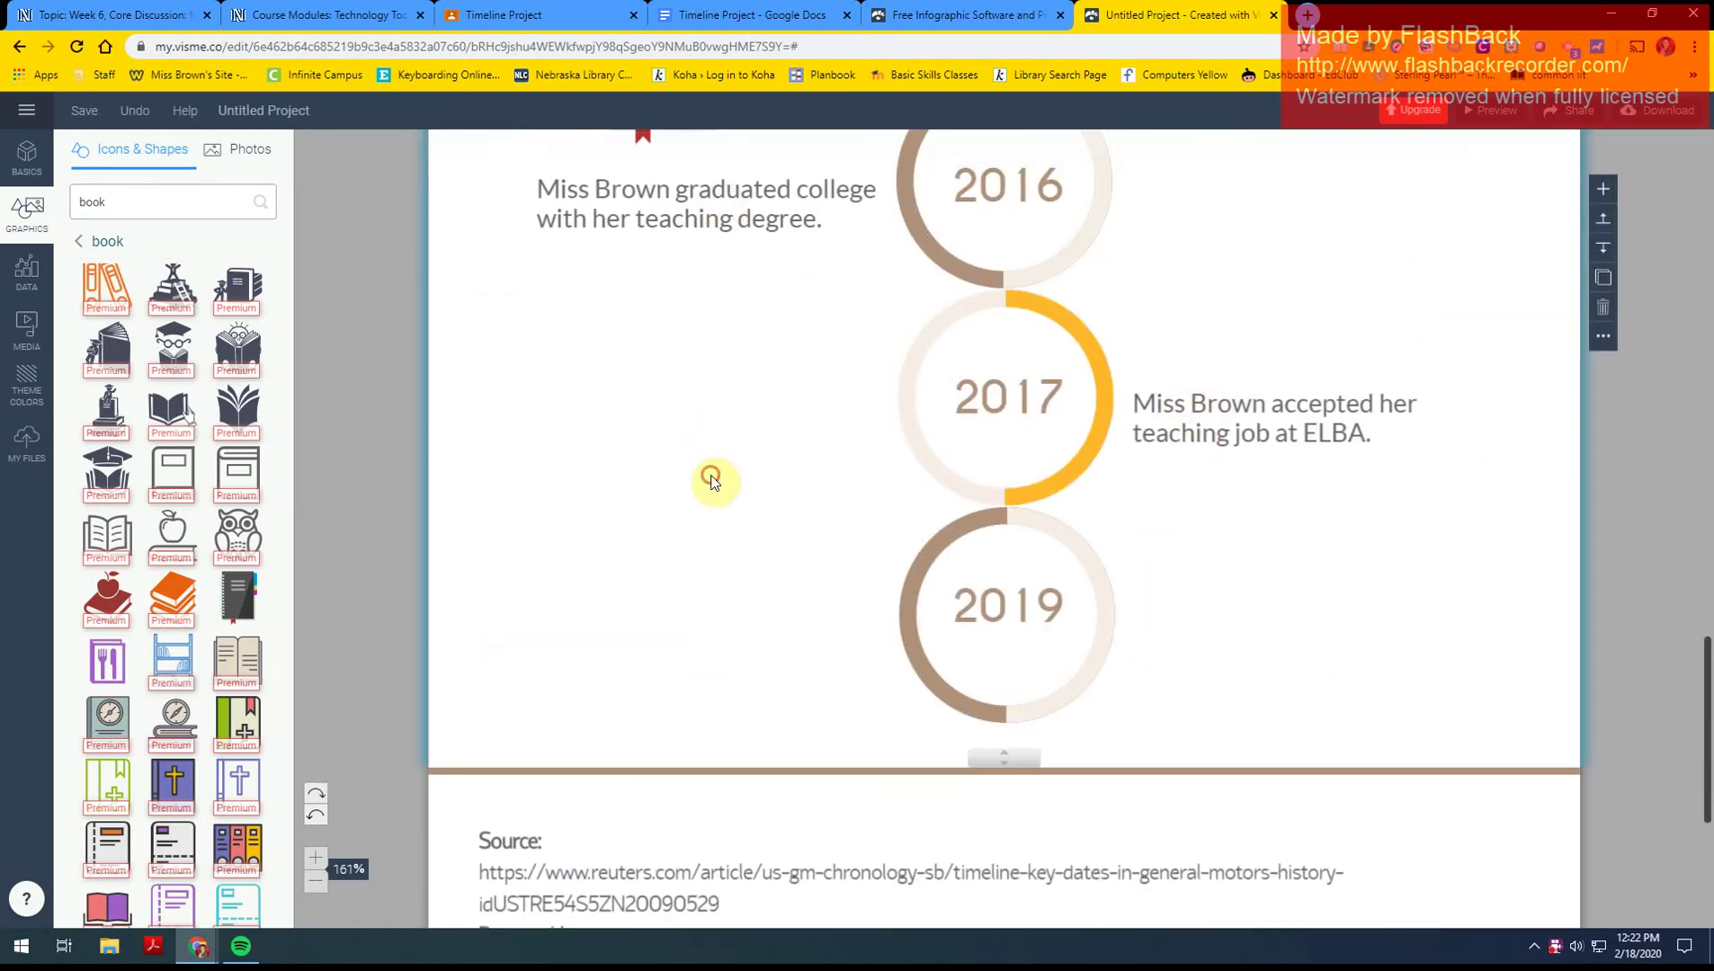
click(634, 222)
click(1640, 147)
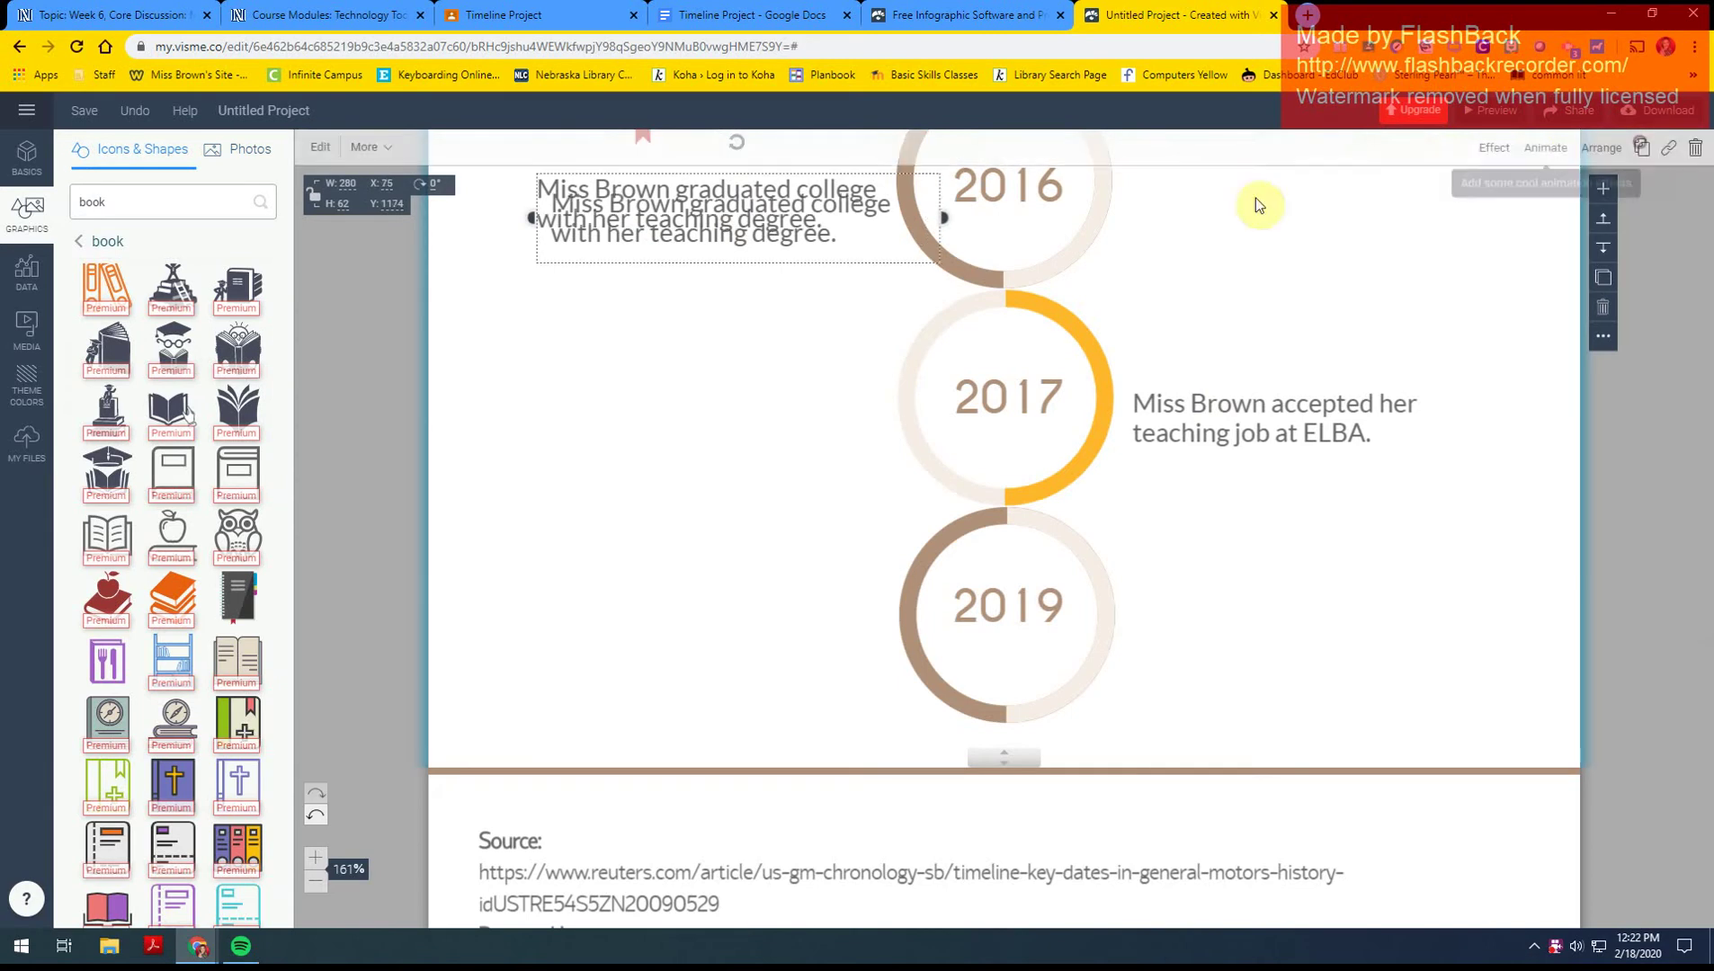
drag(743, 201, 729, 596)
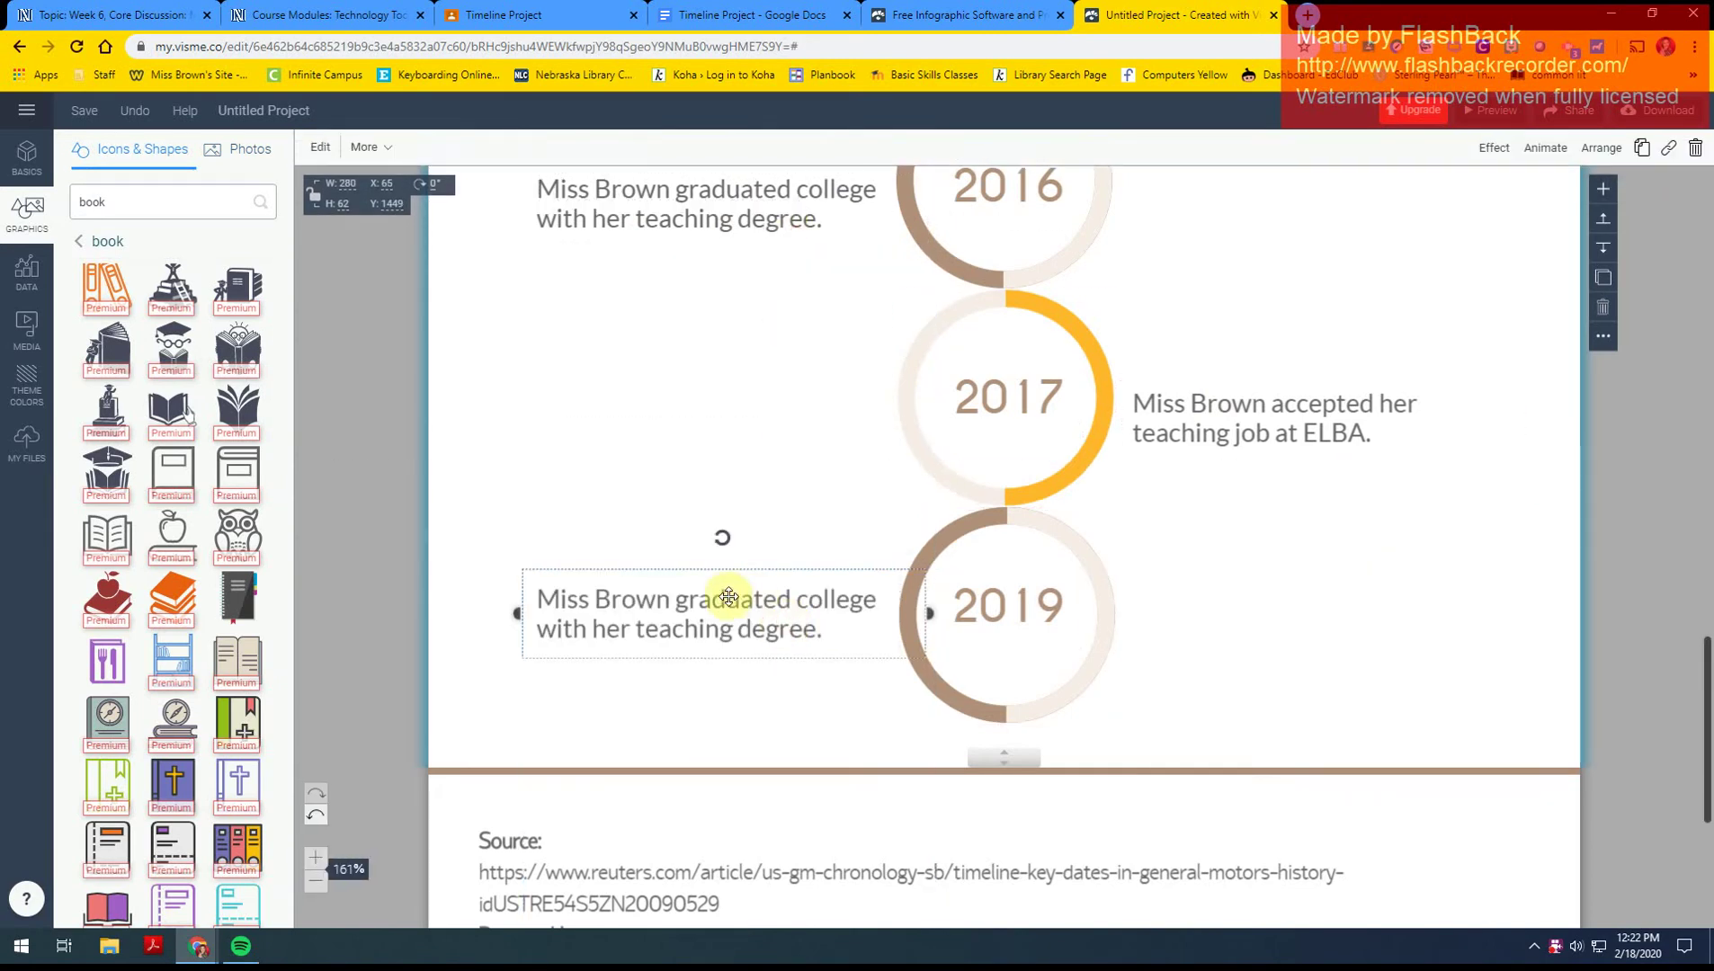
- Retype the copy as 'Miss Brown accepted her job at St. Paul Public Schools.'
double_click(814, 632)
drag(816, 631, 681, 604)
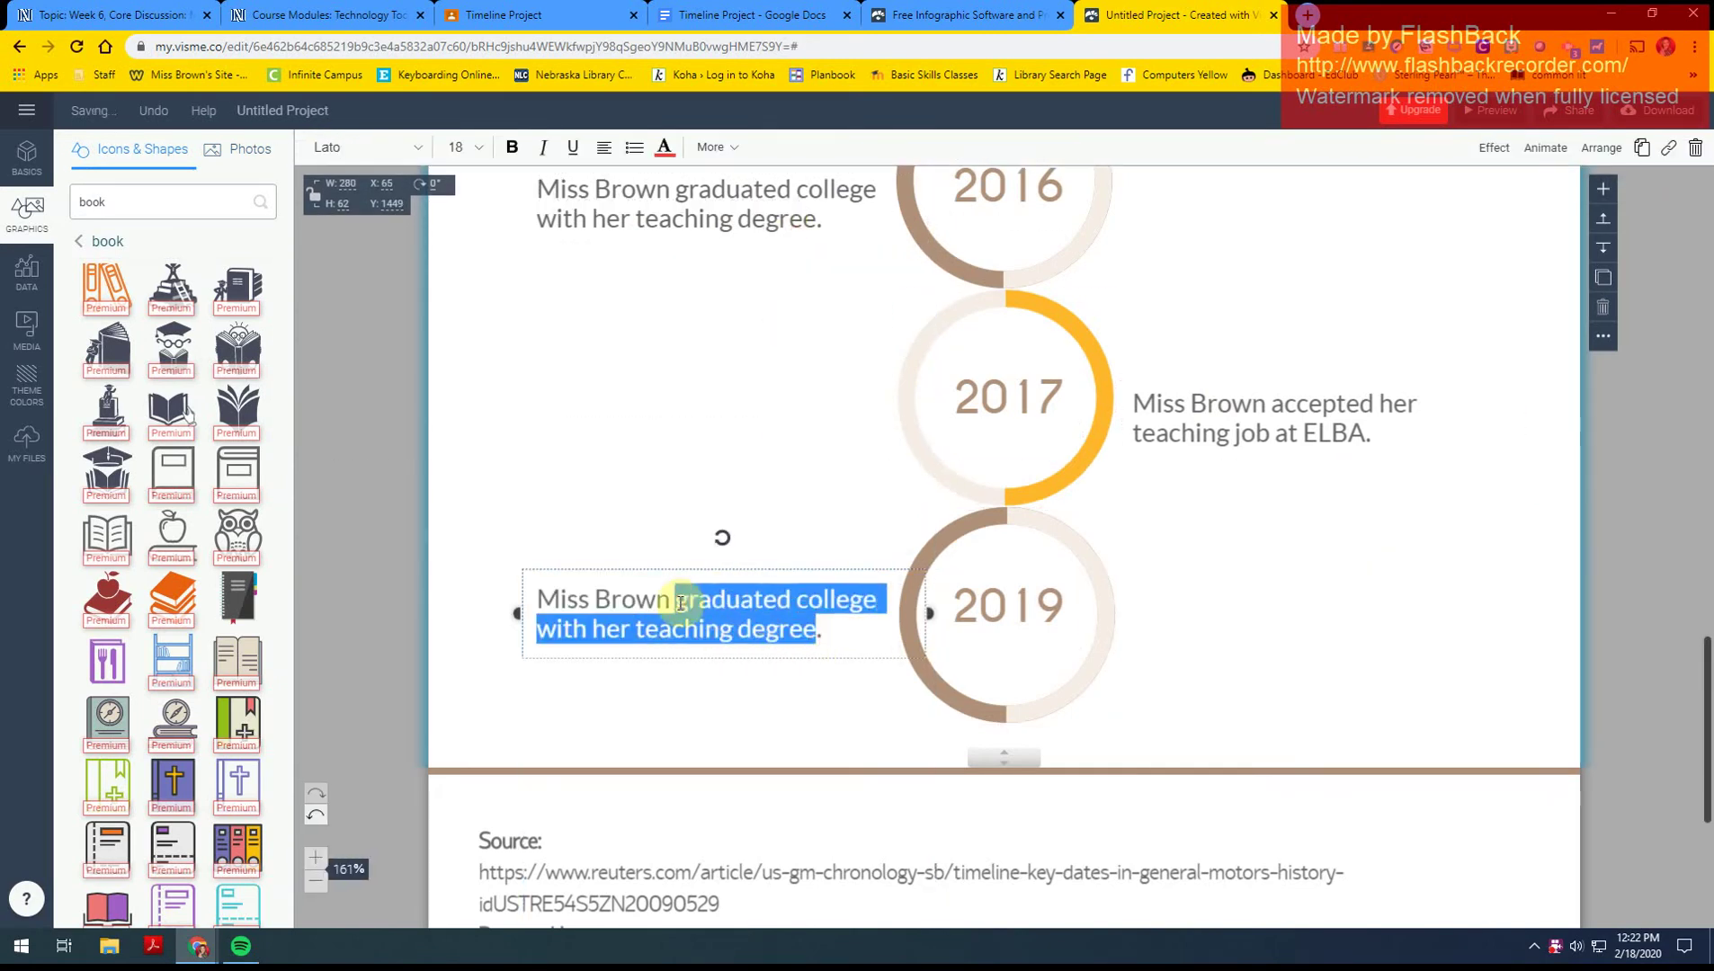
text(accep)
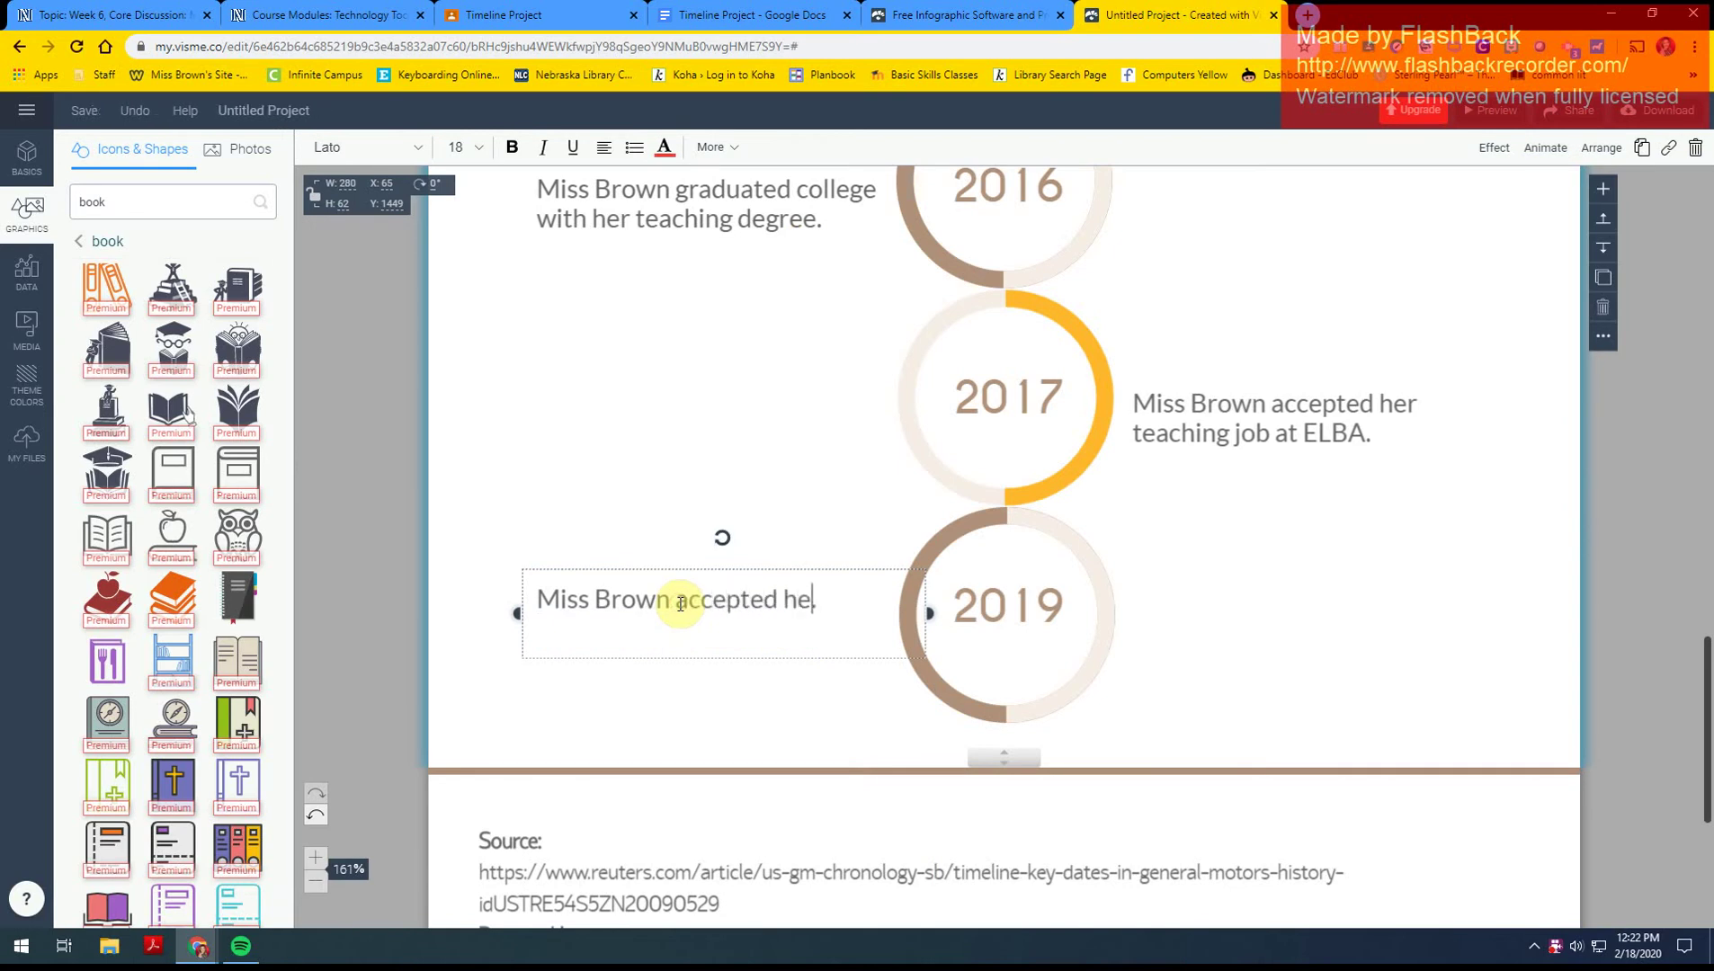
text(ted her t)
key(BackSpace)
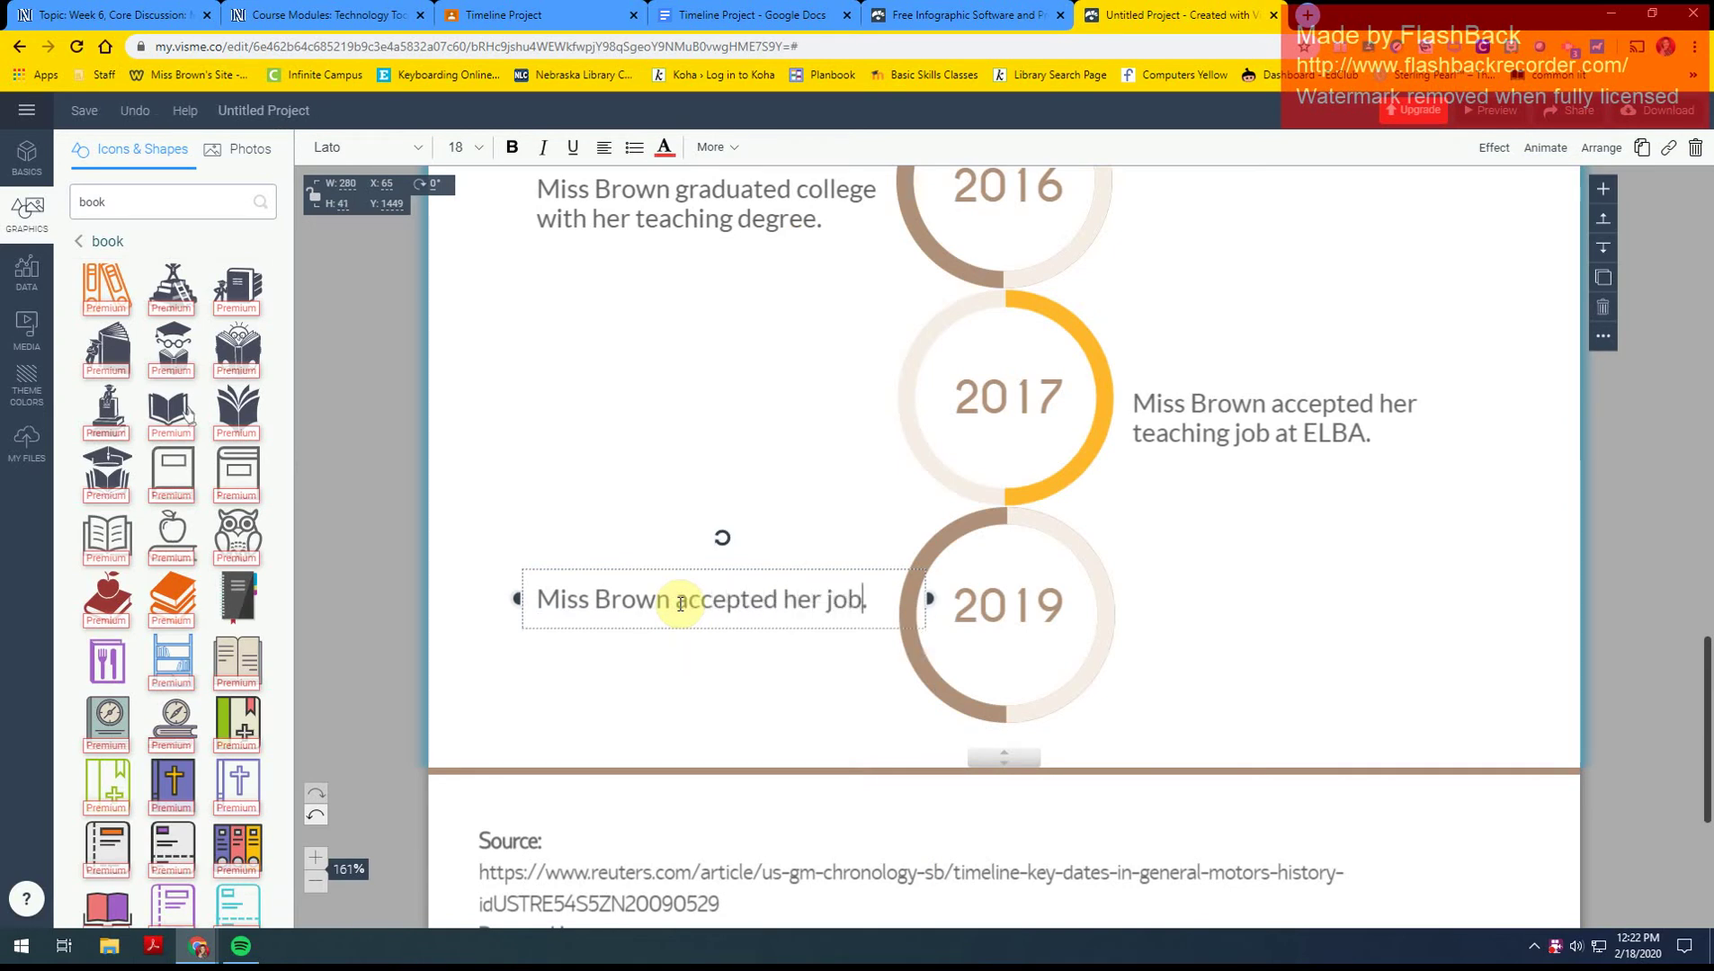
text(job at St. Paul Public Schools)
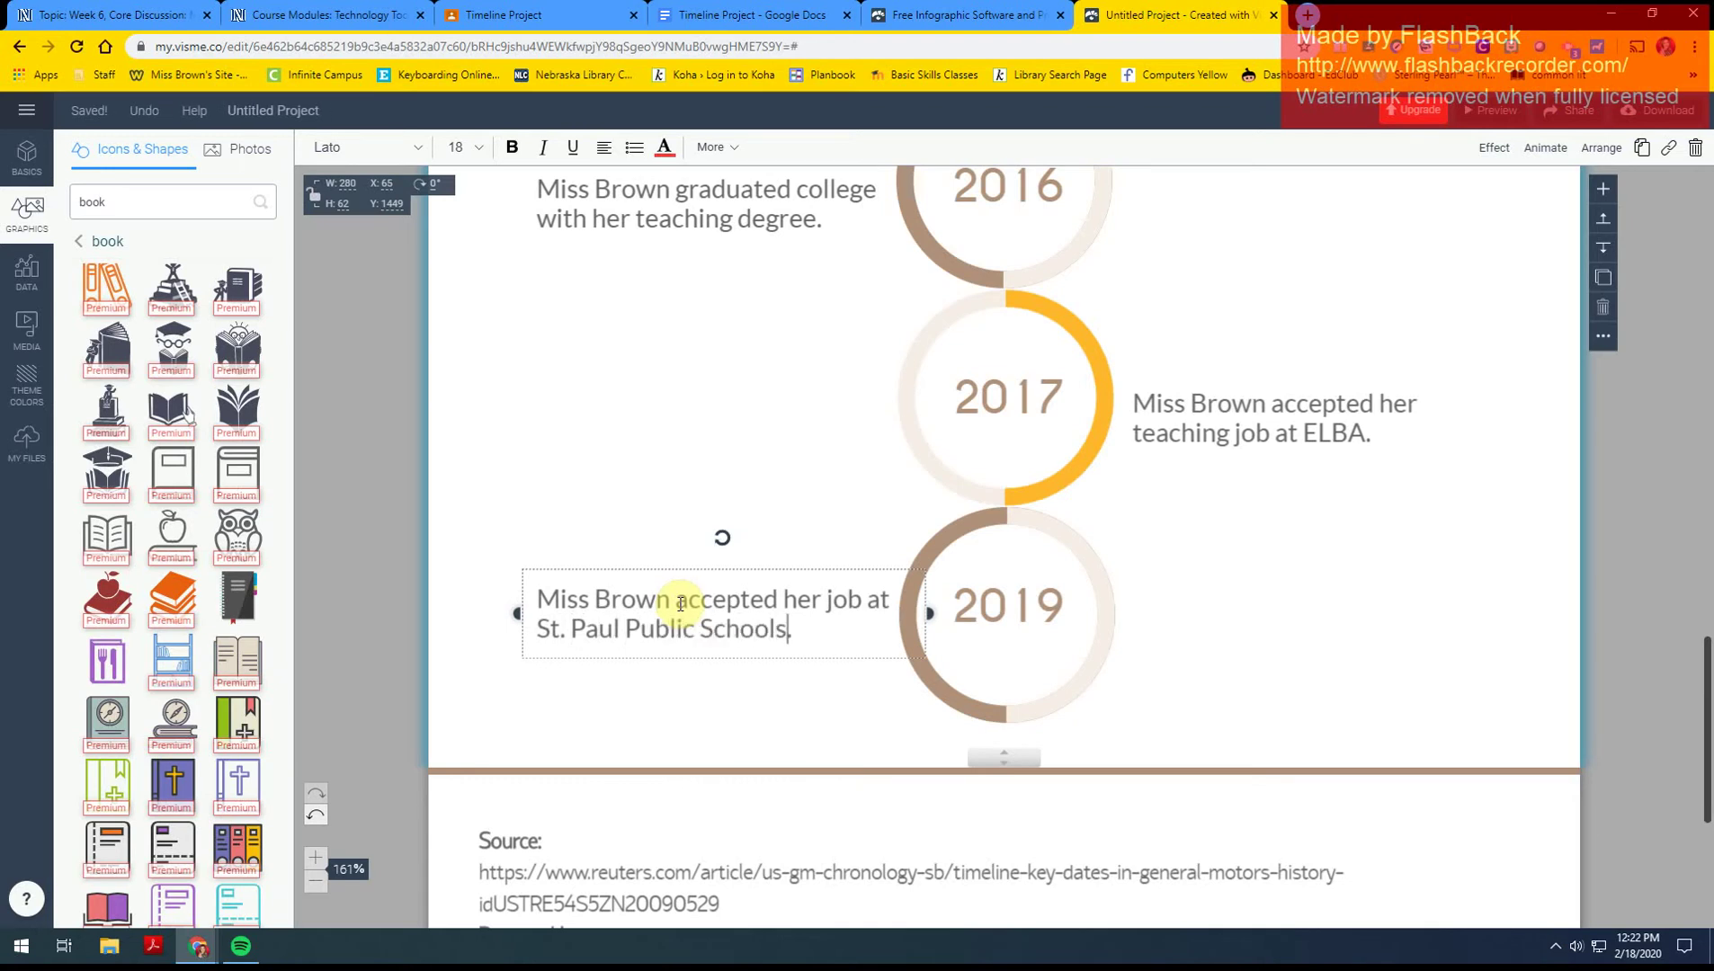
scroll(1136, 546, up, 2)
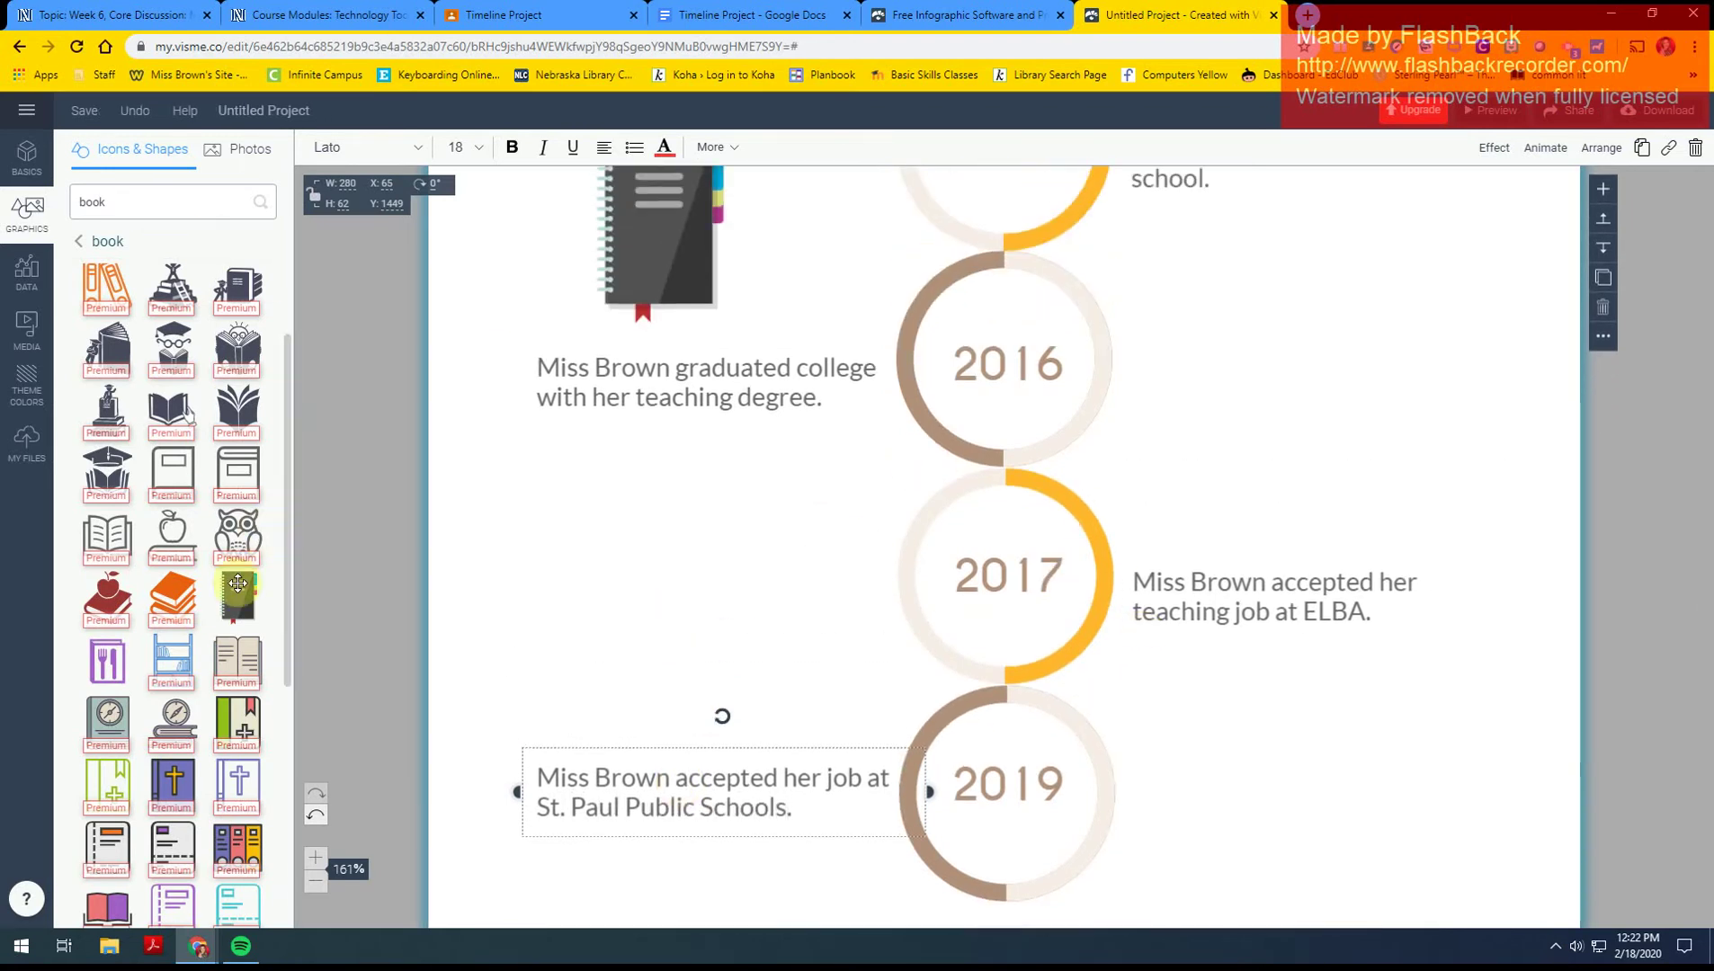
- Search the Icons & Shapes library for 'library'
scroll(228, 638, down, 2)
scroll(227, 637, down, 3)
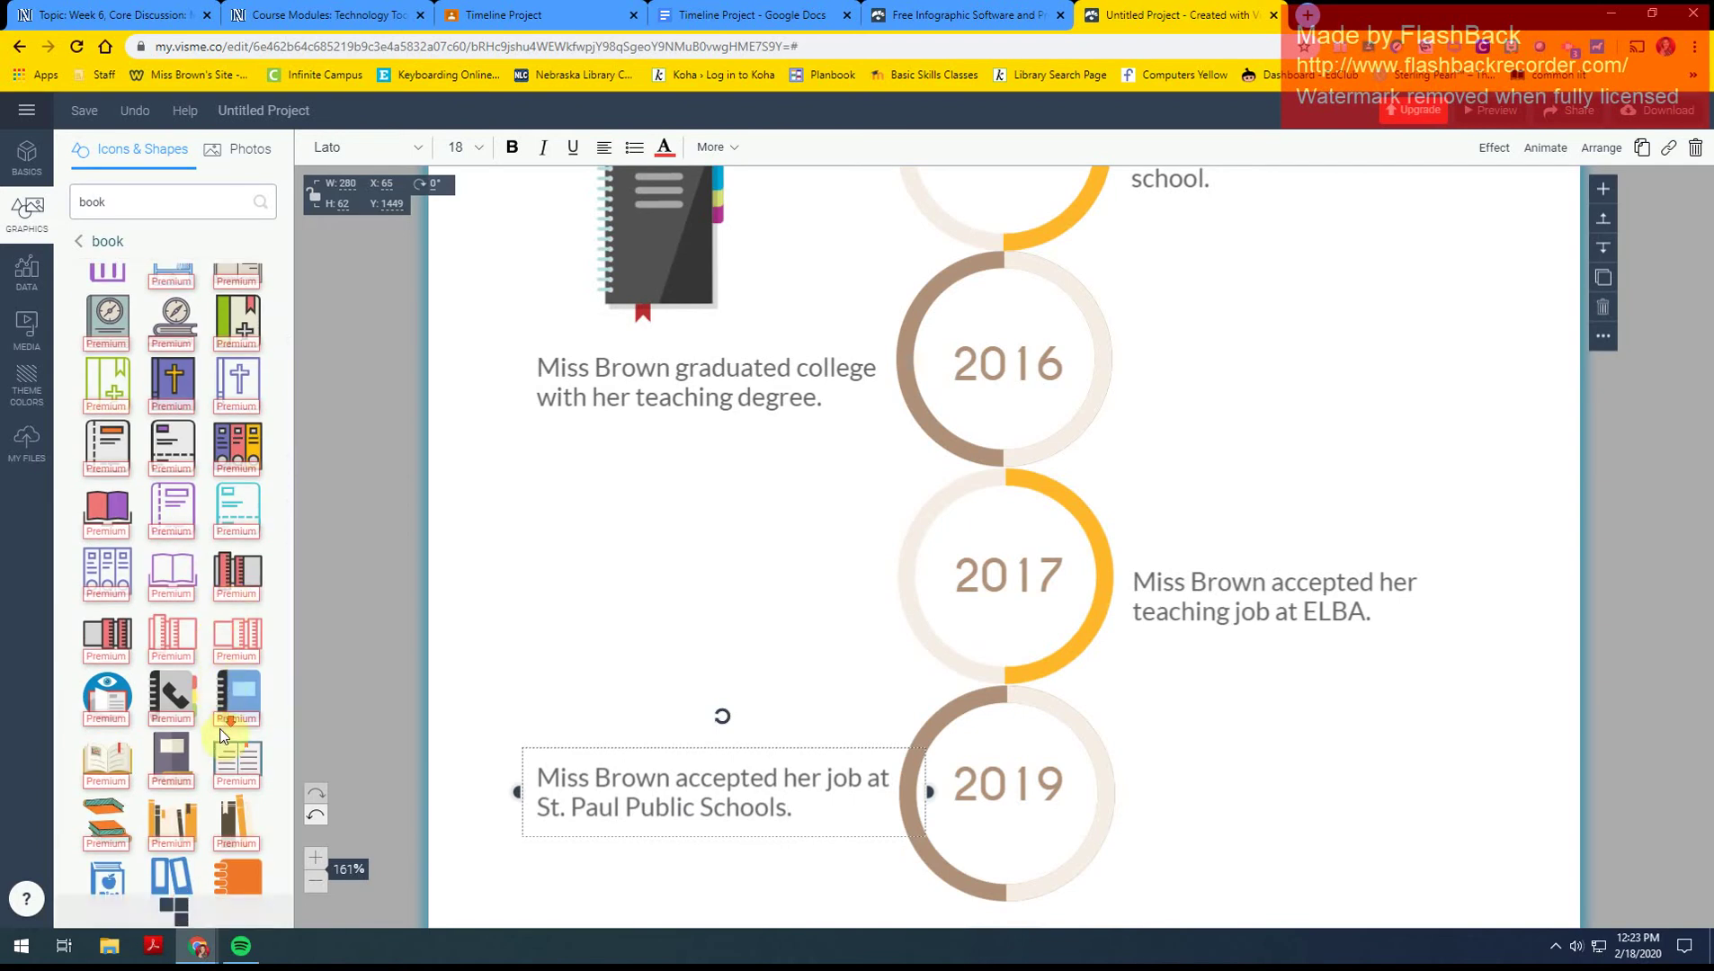
scroll(224, 735, down, 1)
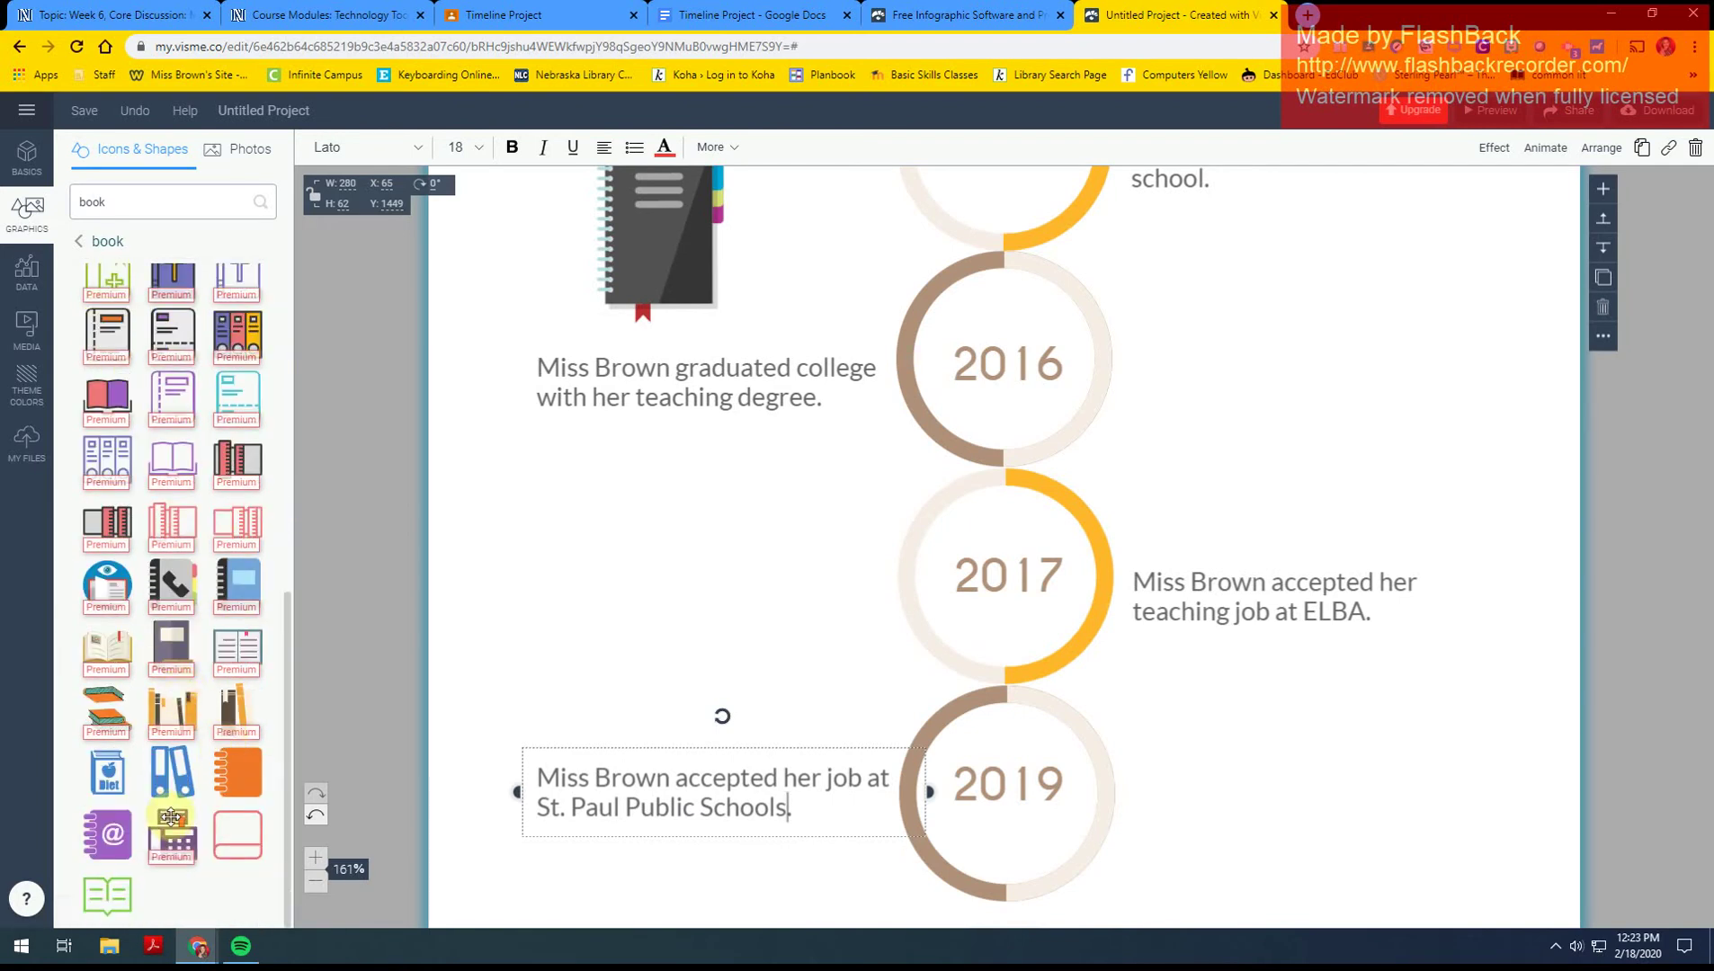
scroll(171, 815, up, 5)
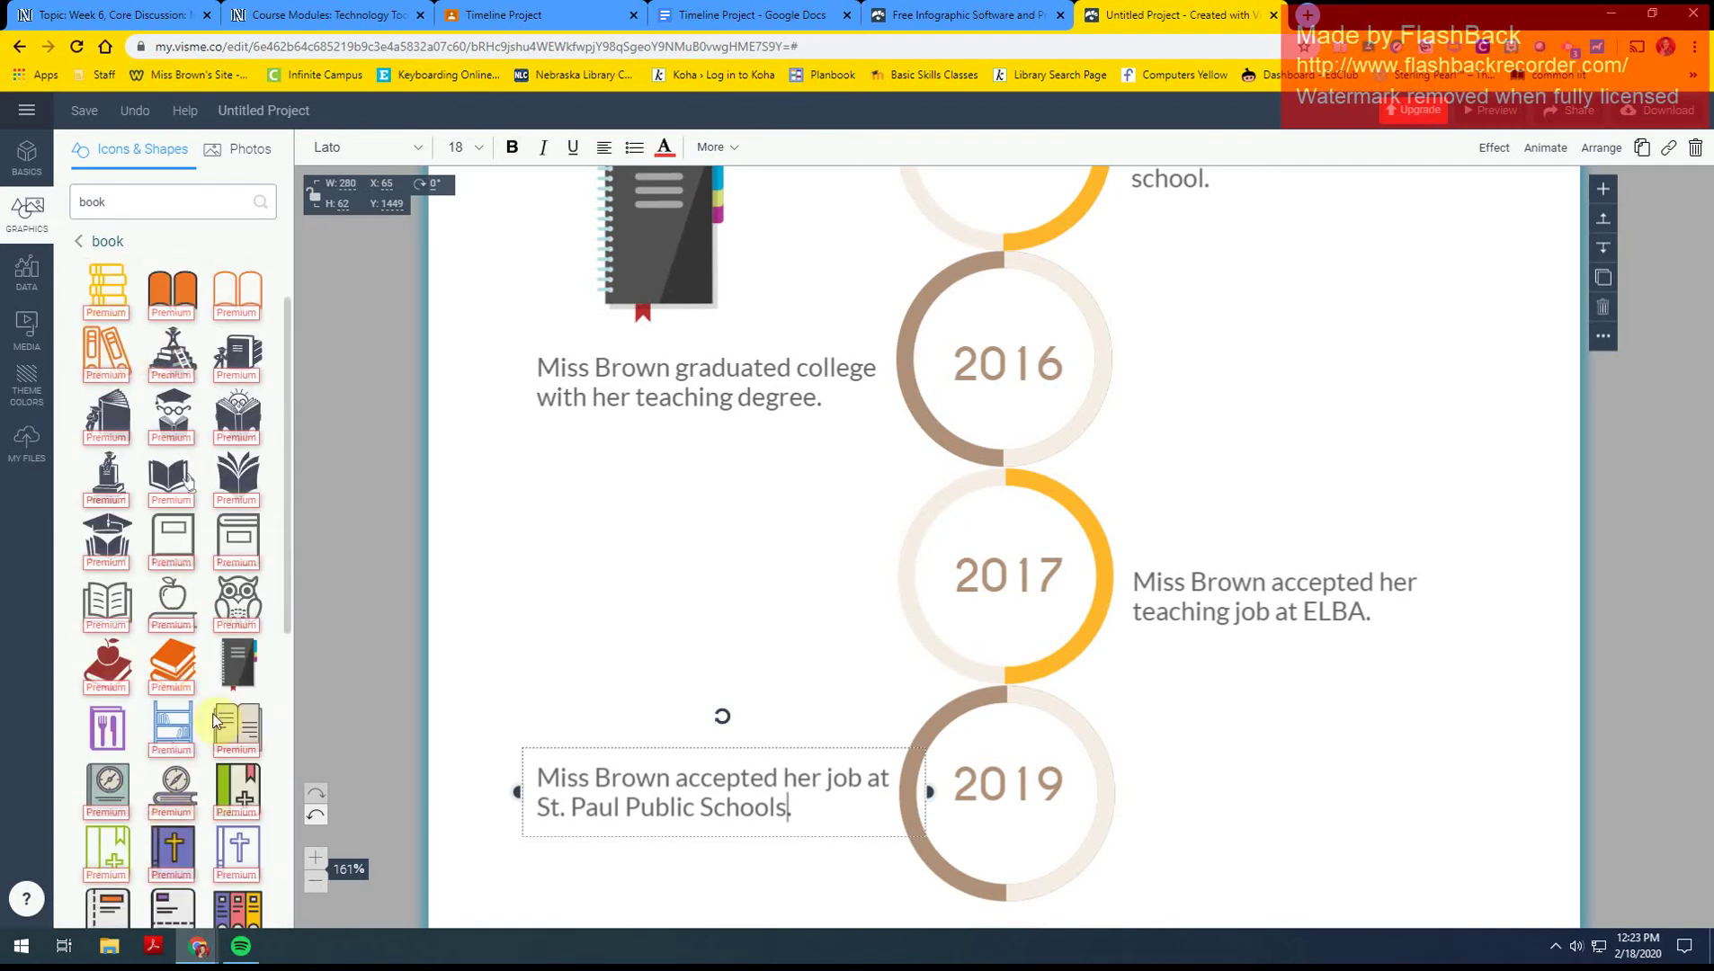
scroll(195, 763, down, 2)
drag(112, 201, 12, 199)
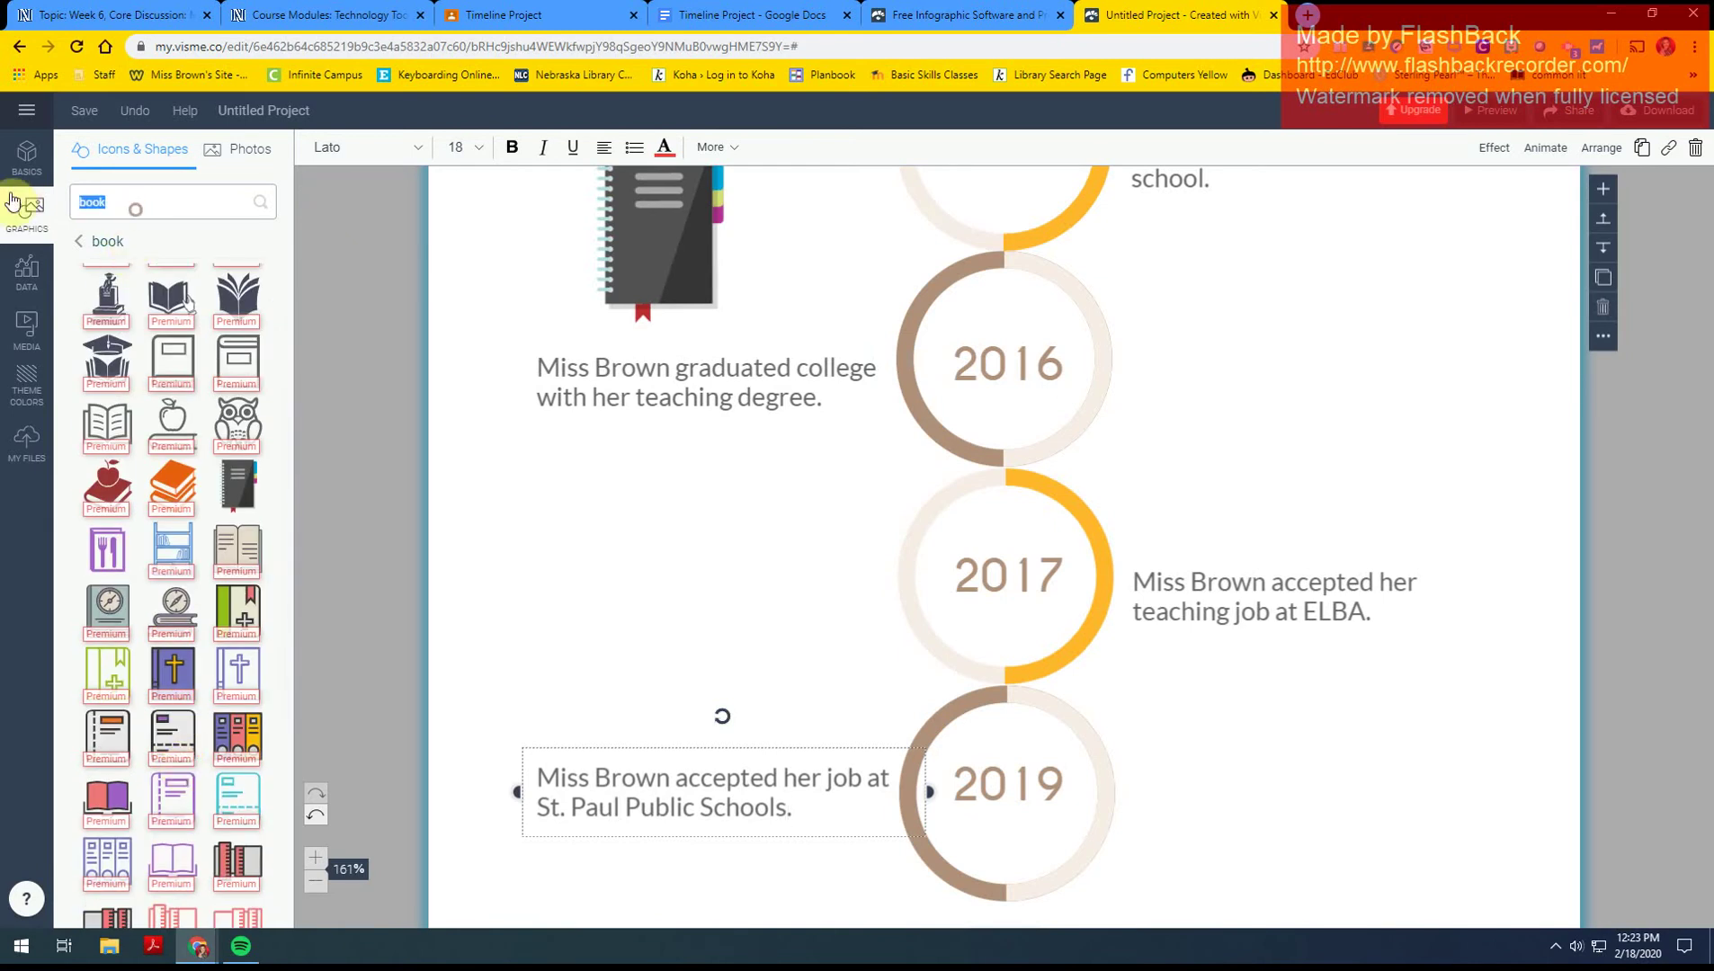
text(library)
key(Return)
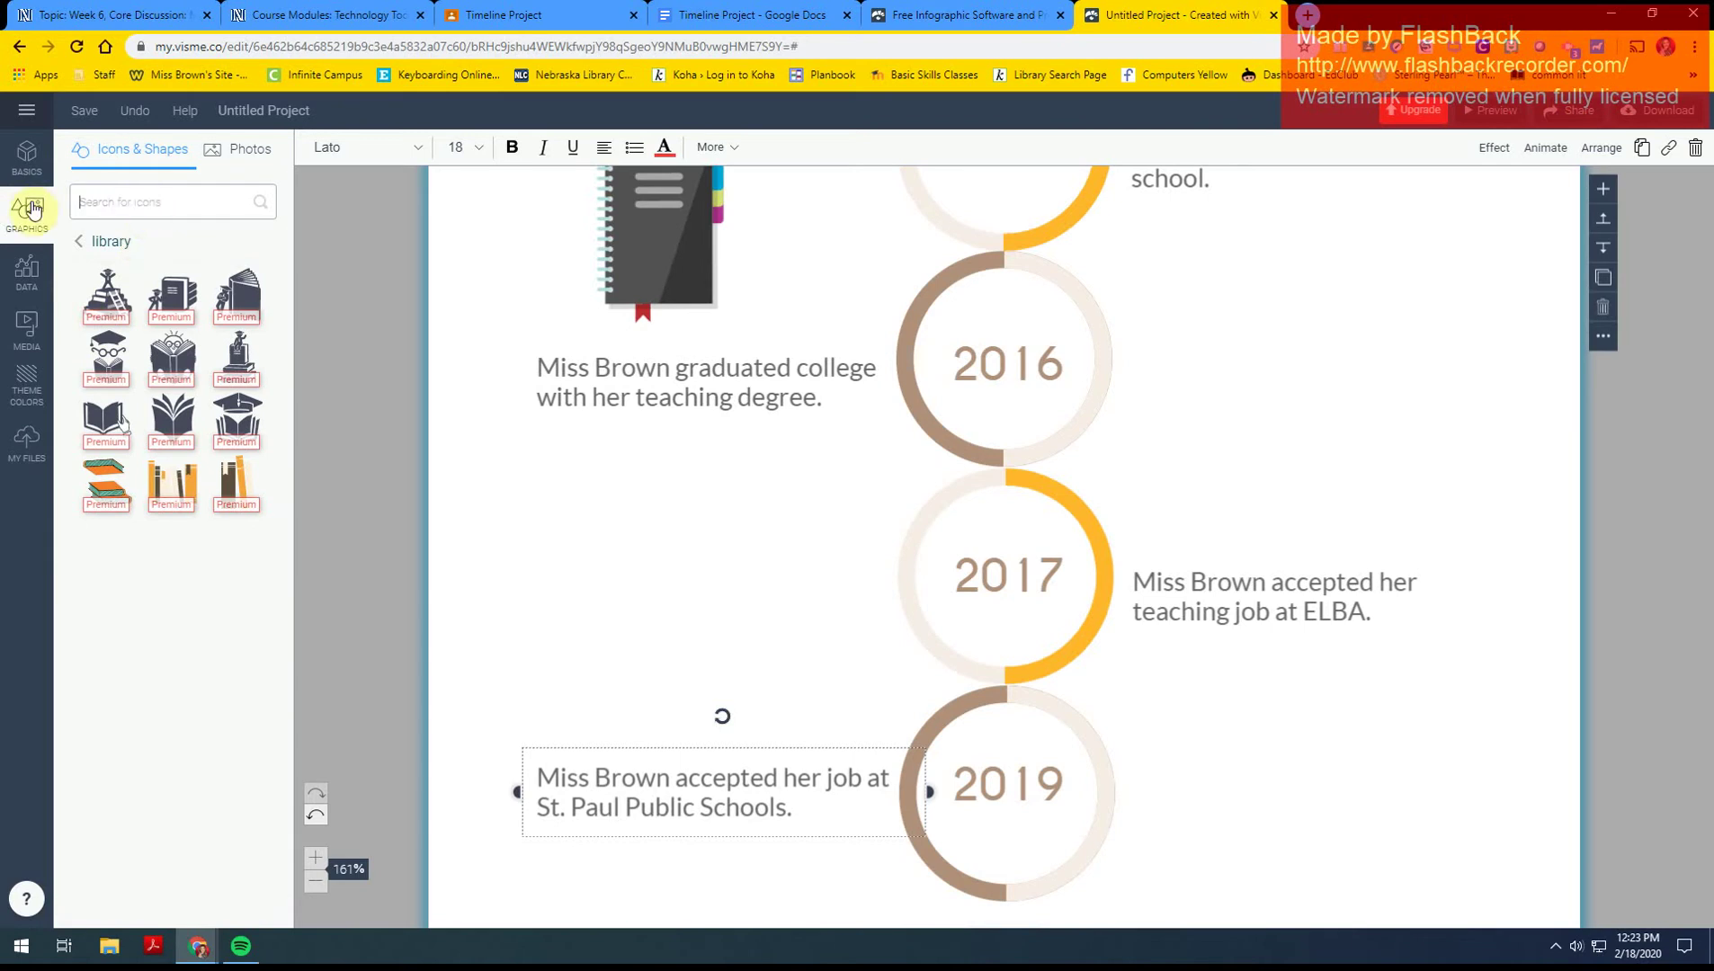
- Search icons for 'notebook' and drag the green NEWS icon above the 2019 caption
text(notebook)
key(Return)
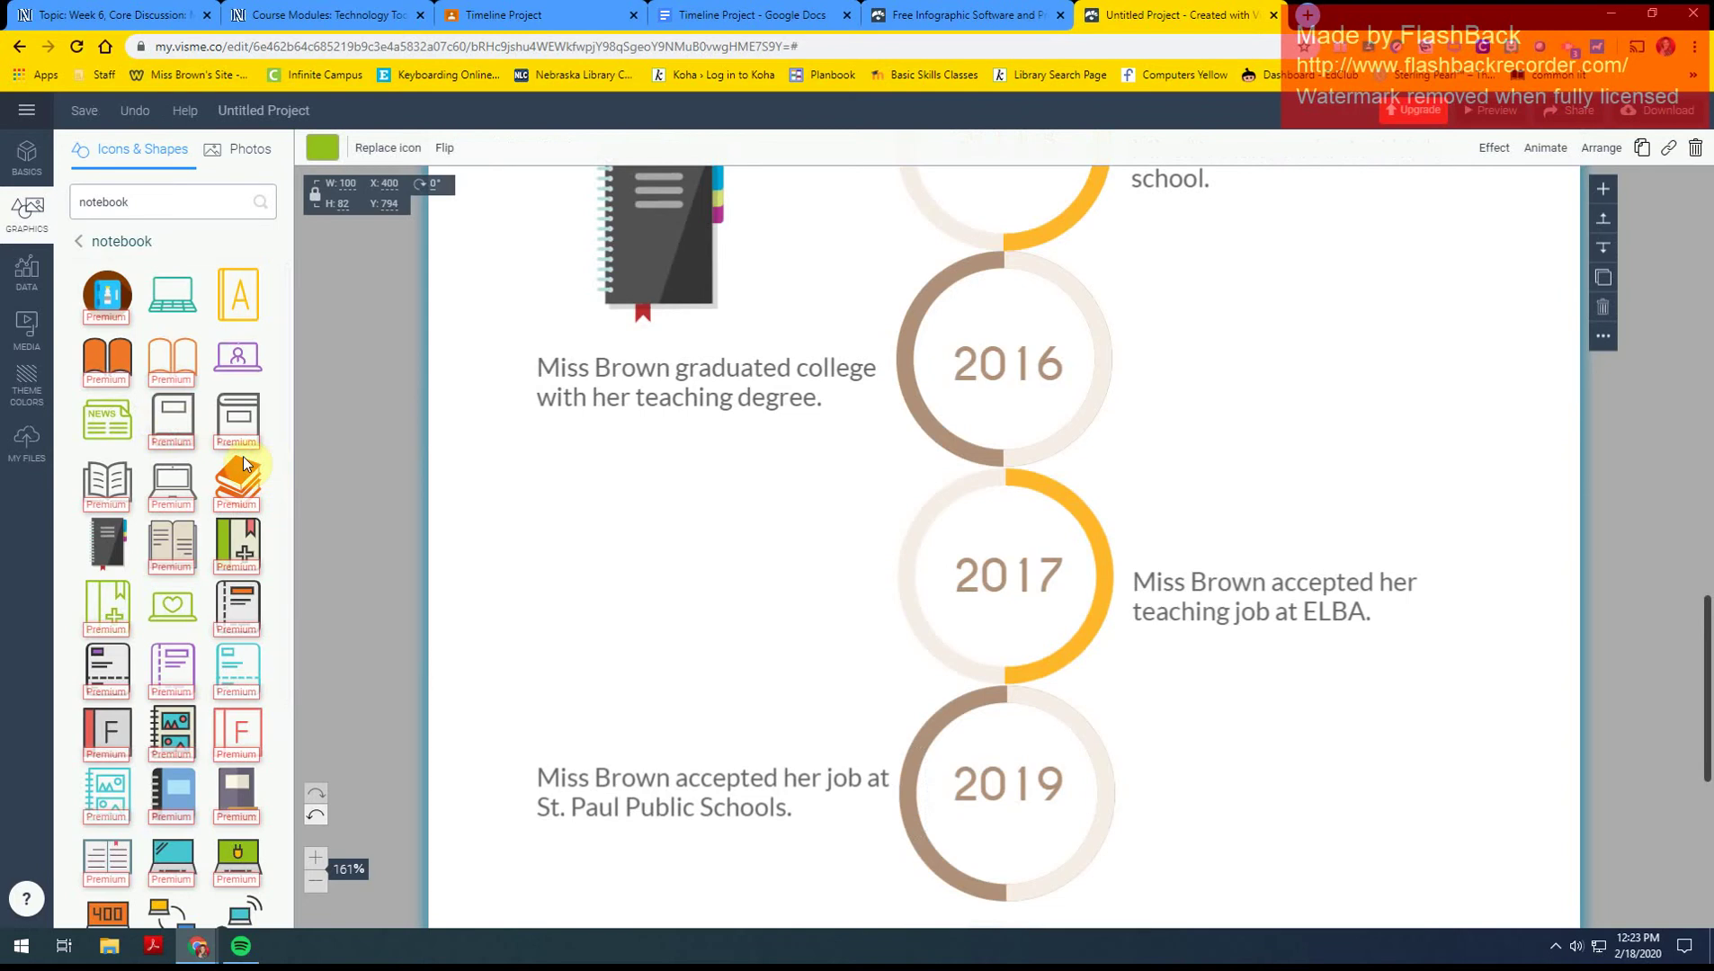
scroll(917, 665, up, 5)
drag(1079, 319, 676, 664)
double_click(137, 198)
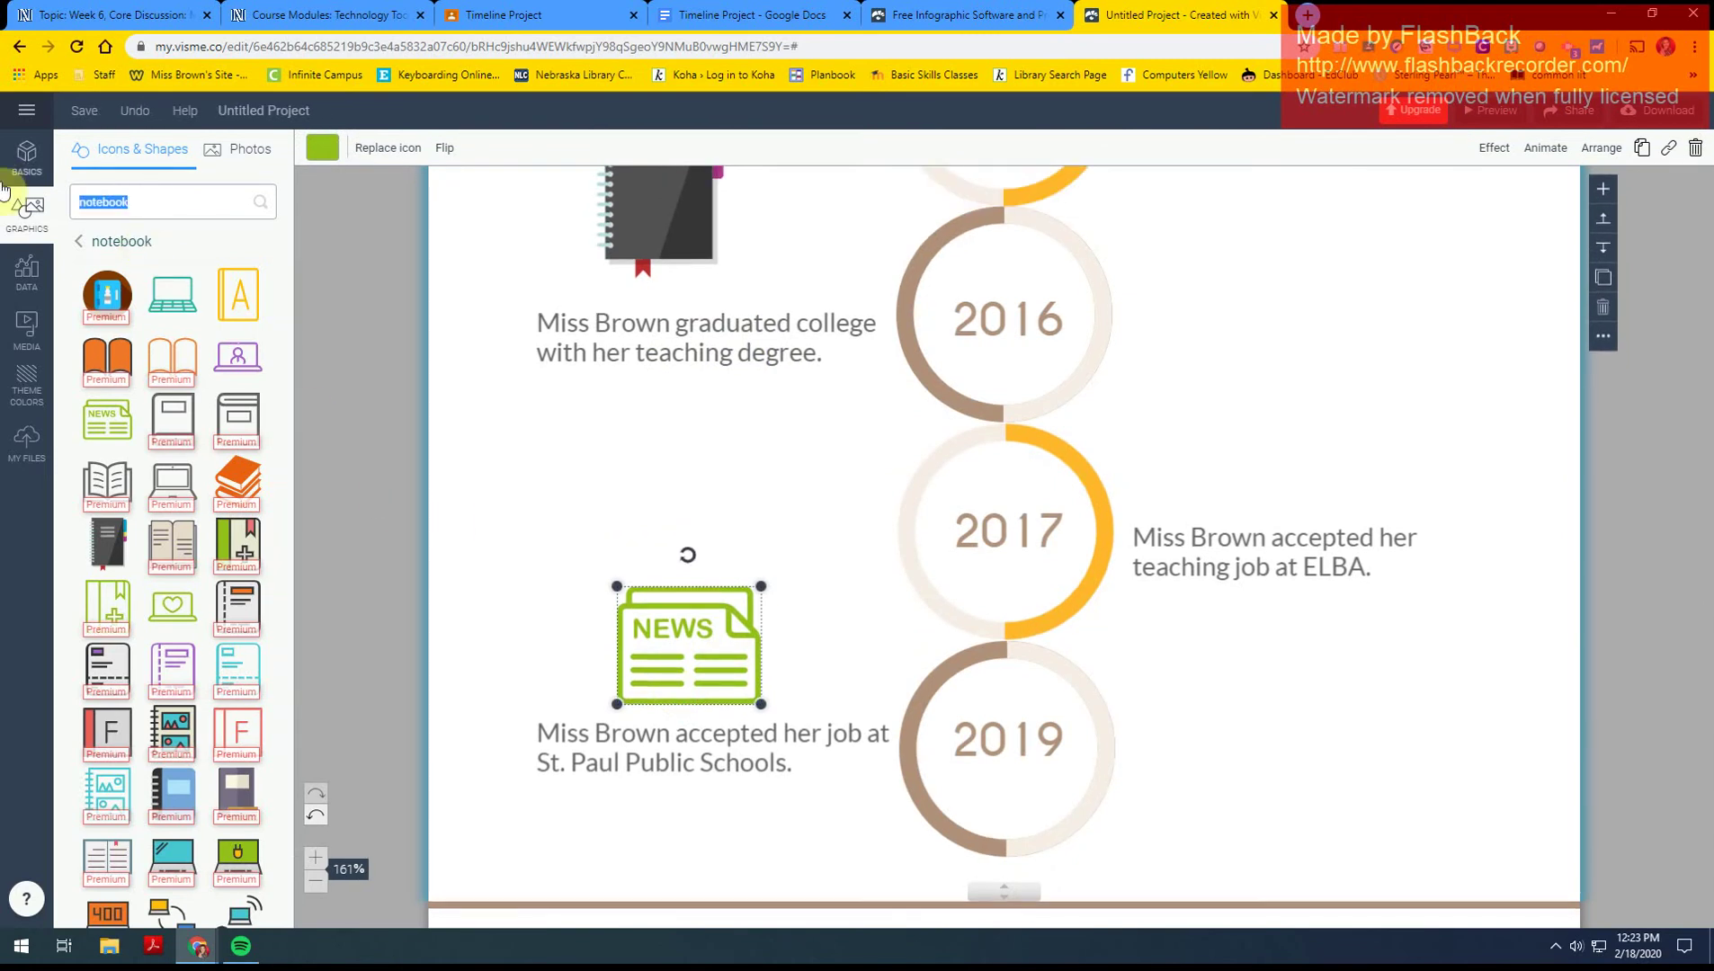
- Try icon searches for 'blue jays' and 'mascot', then add a desk icon to the timeline
text(blue jays)
key(Return)
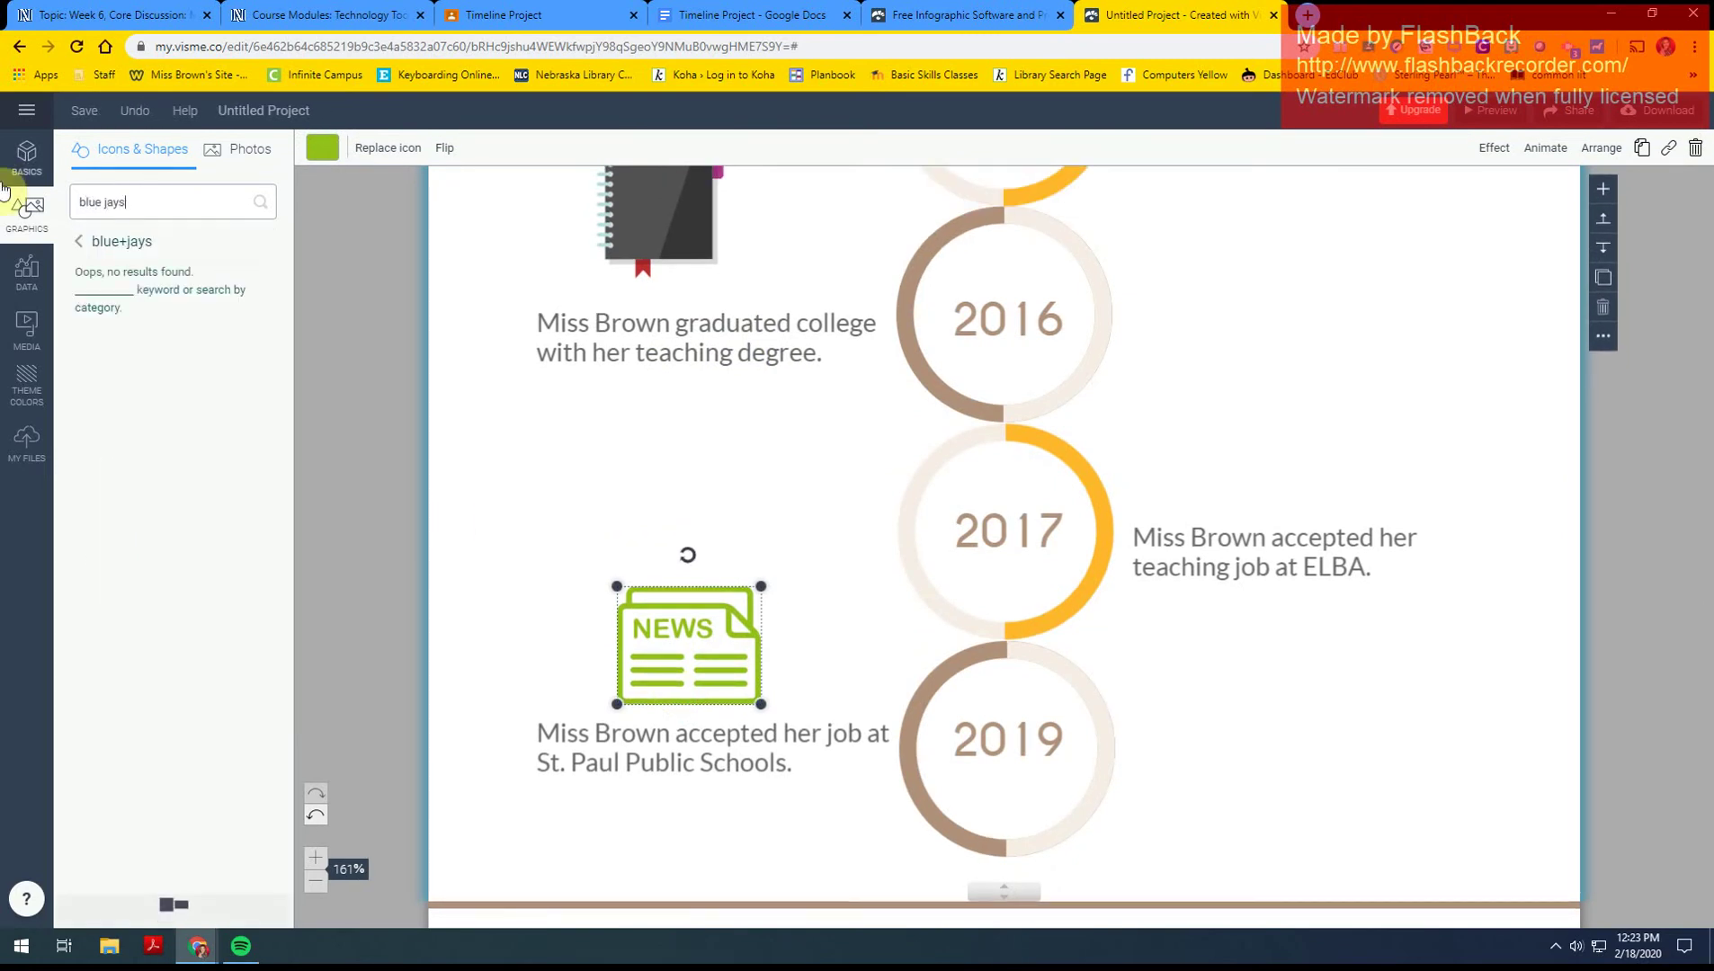
drag(149, 199, 48, 208)
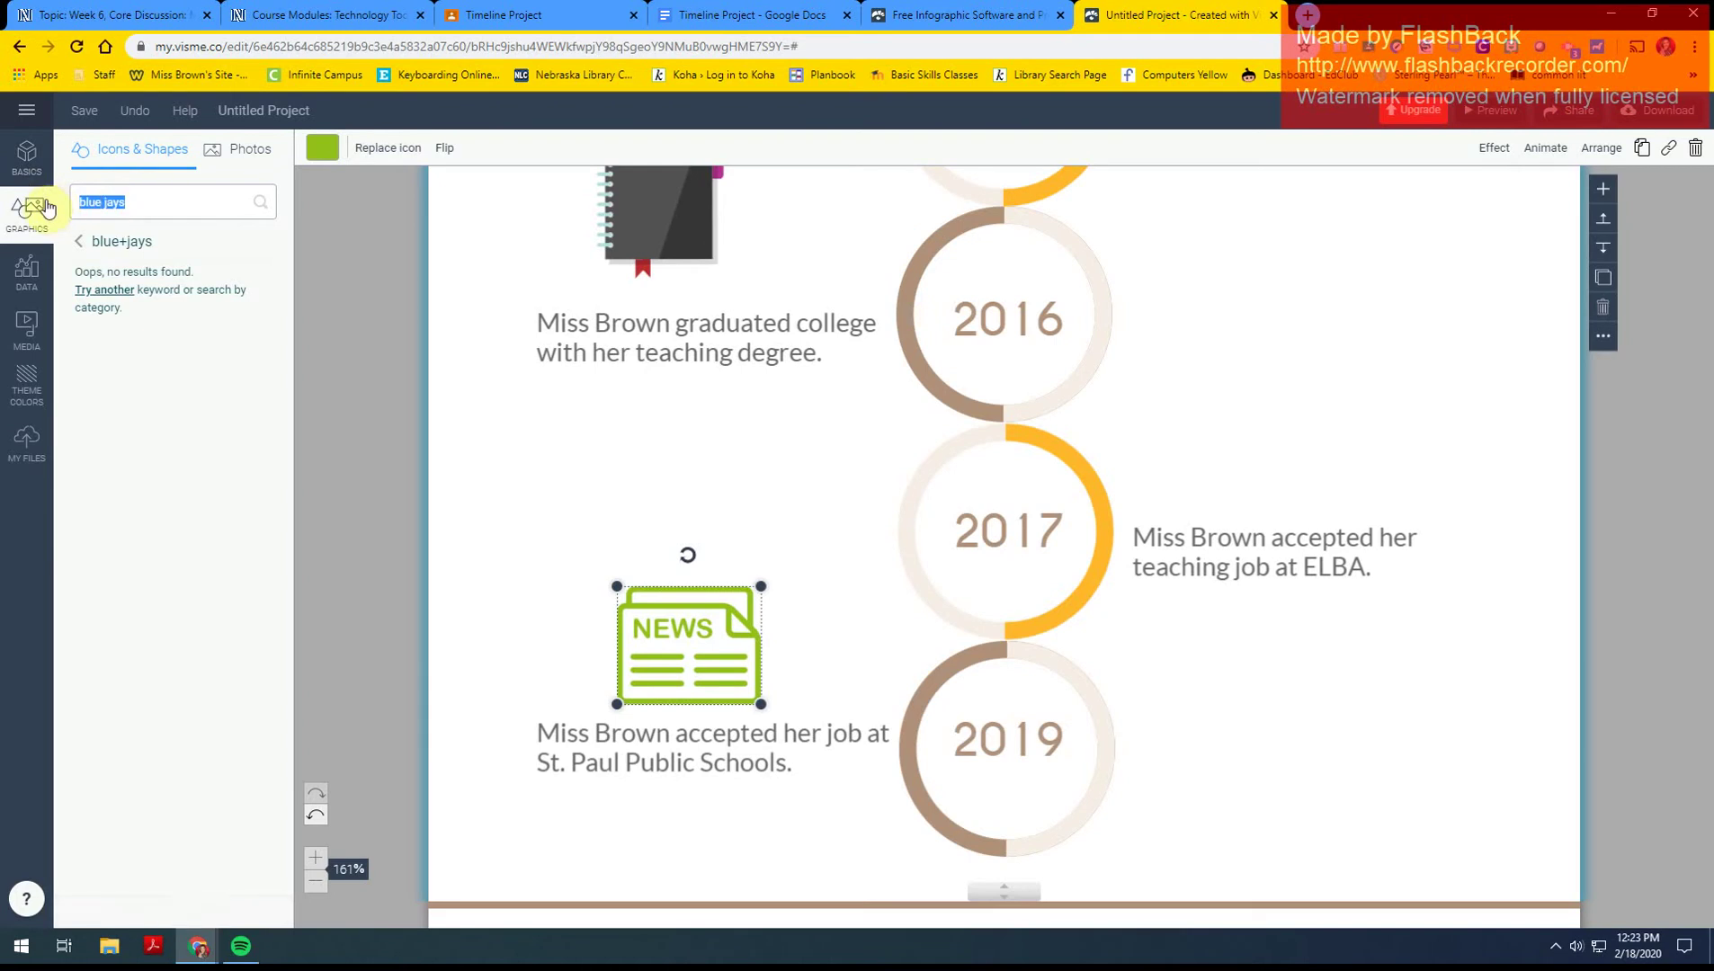
text(mascot)
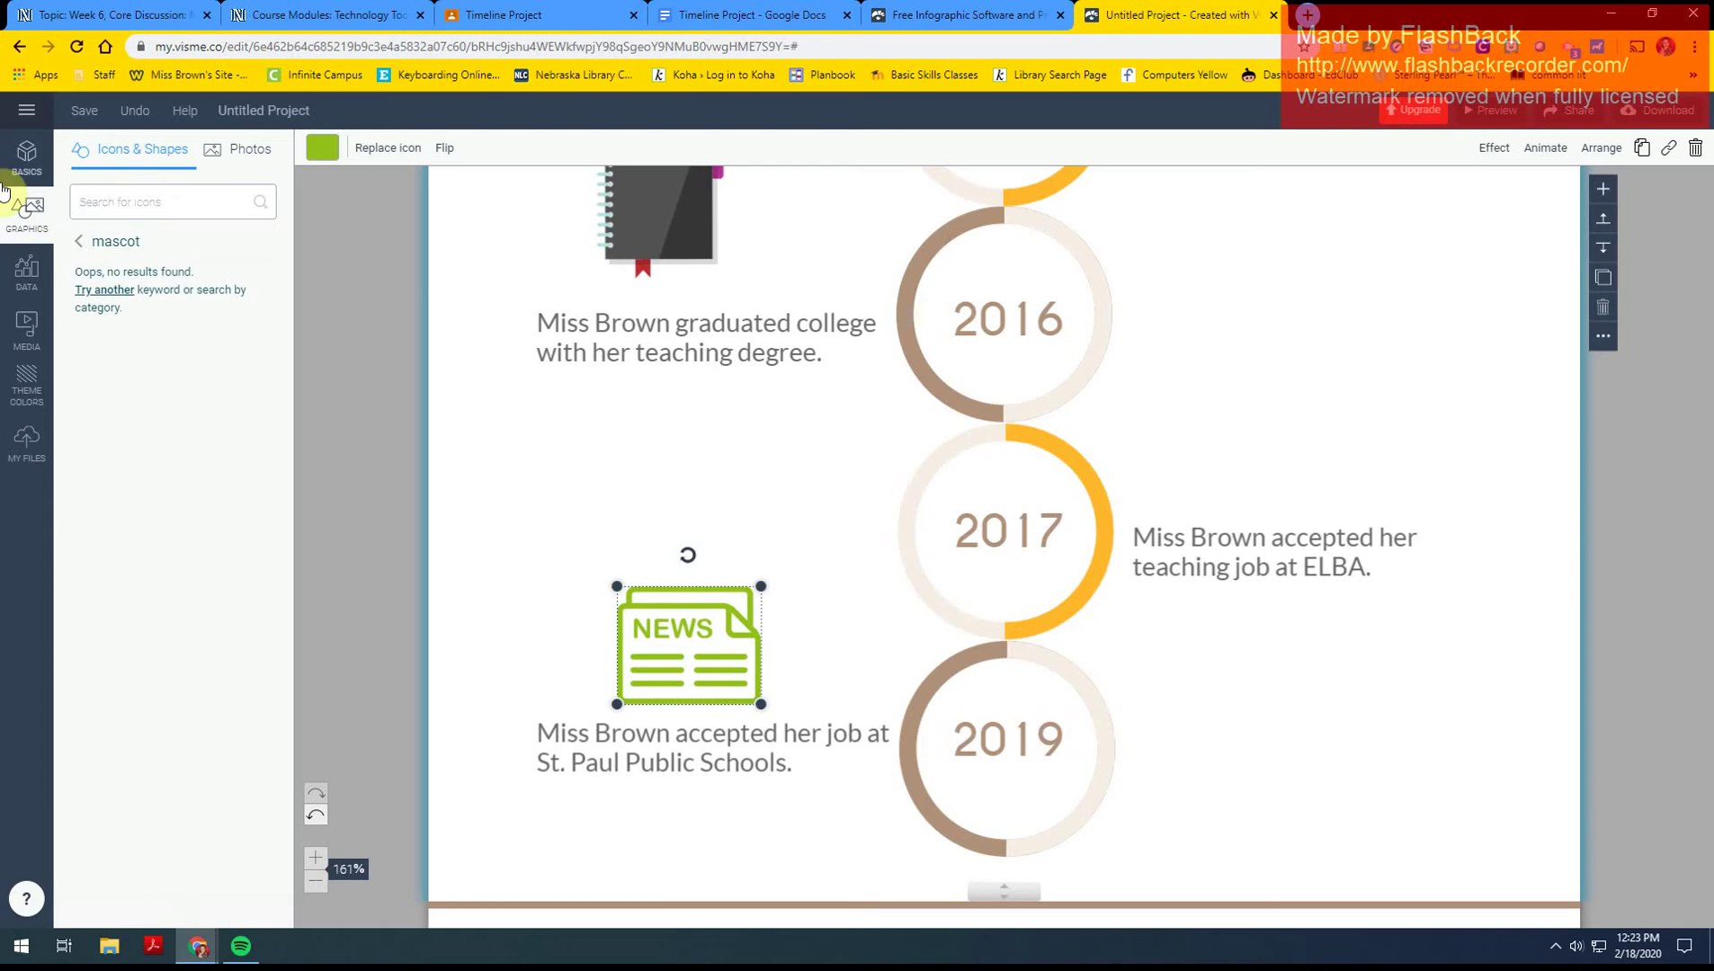
text(k)
key(Return)
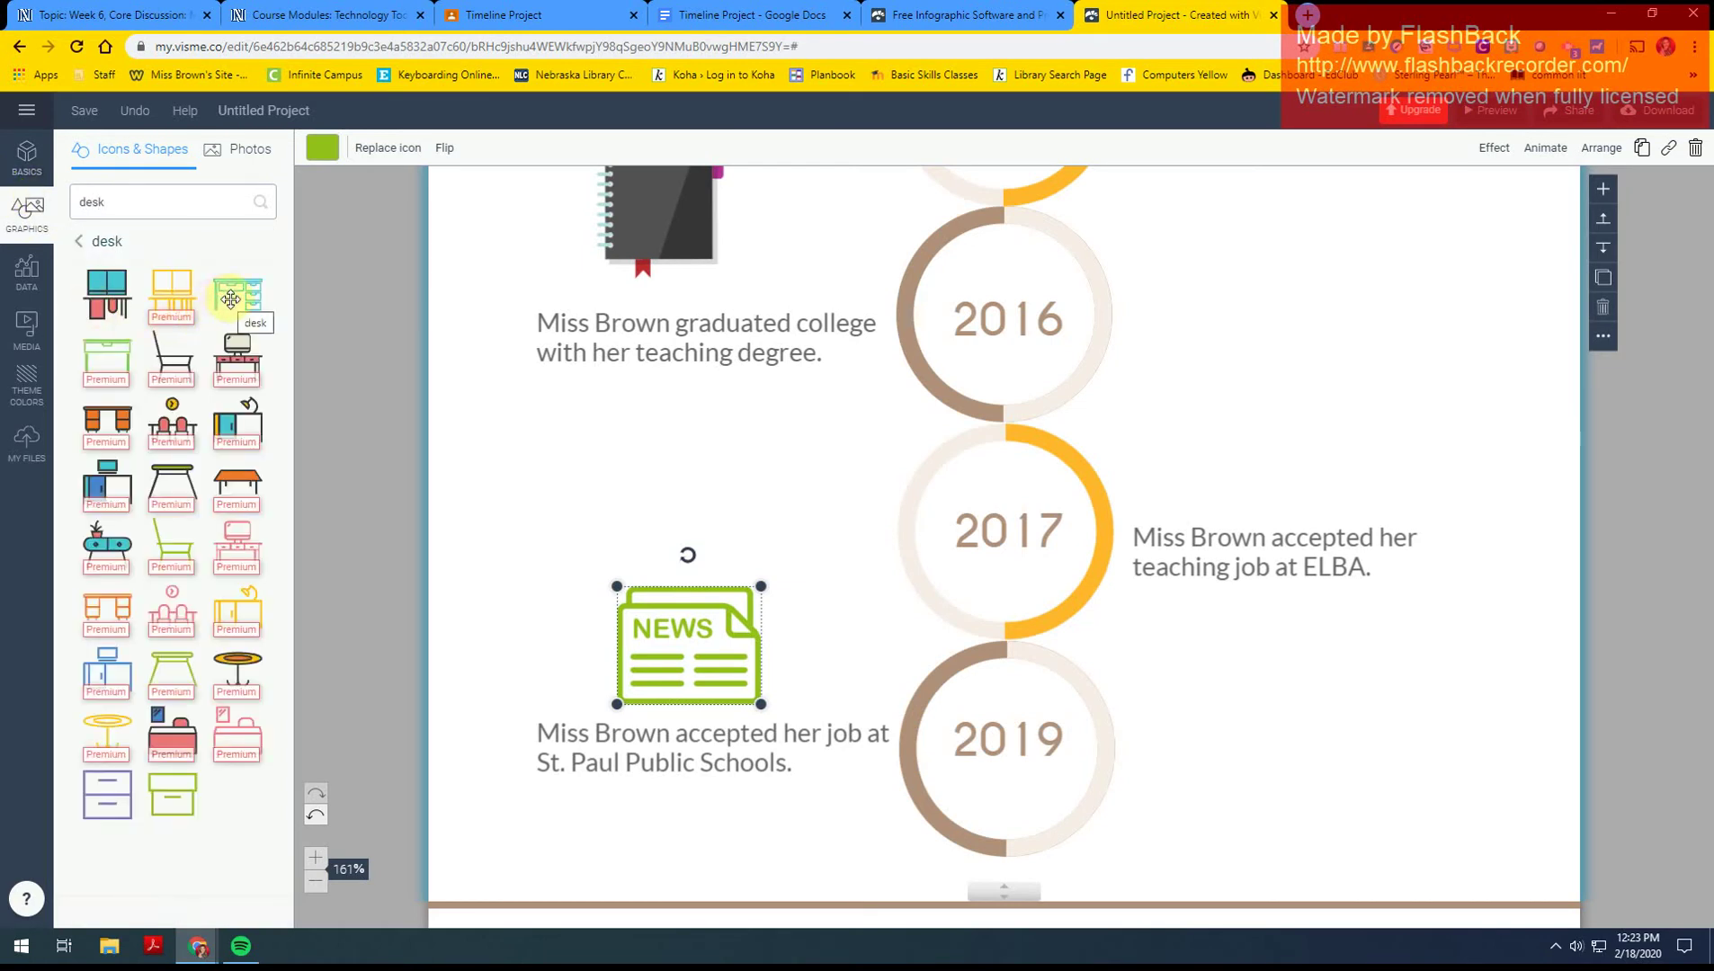
click(233, 298)
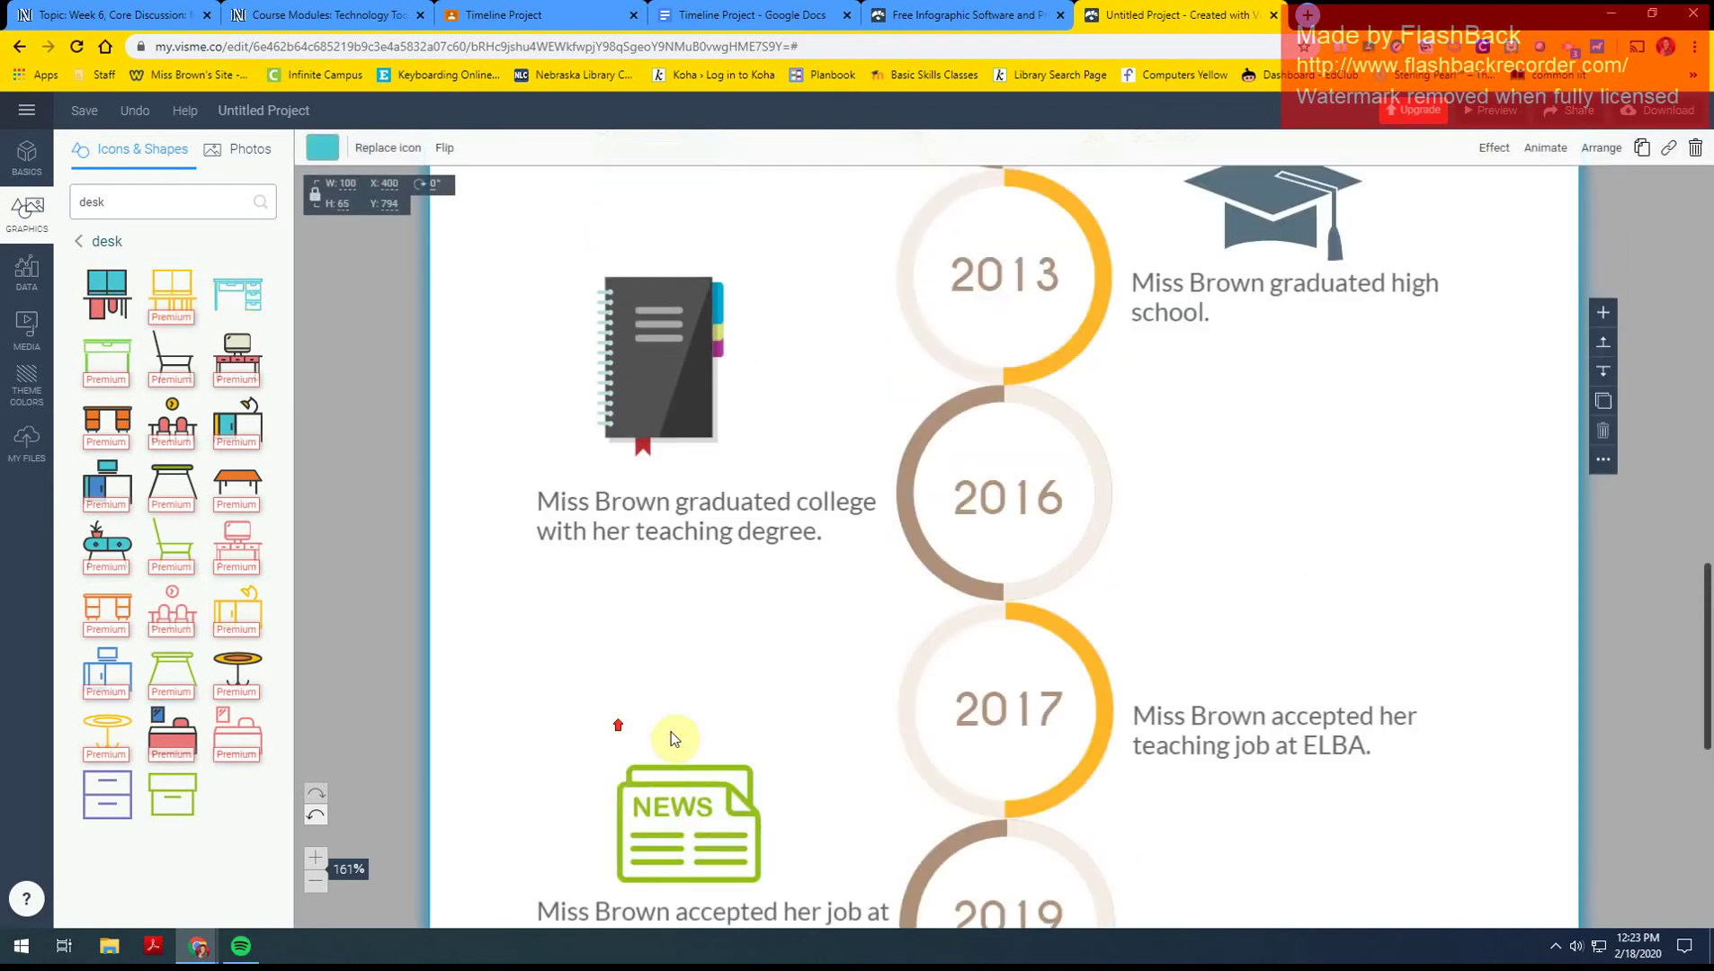
- Position the teal desk icon above the 2017 ELBA teaching-job caption
drag(1032, 680, 1264, 908)
scroll(1266, 707, down, 3)
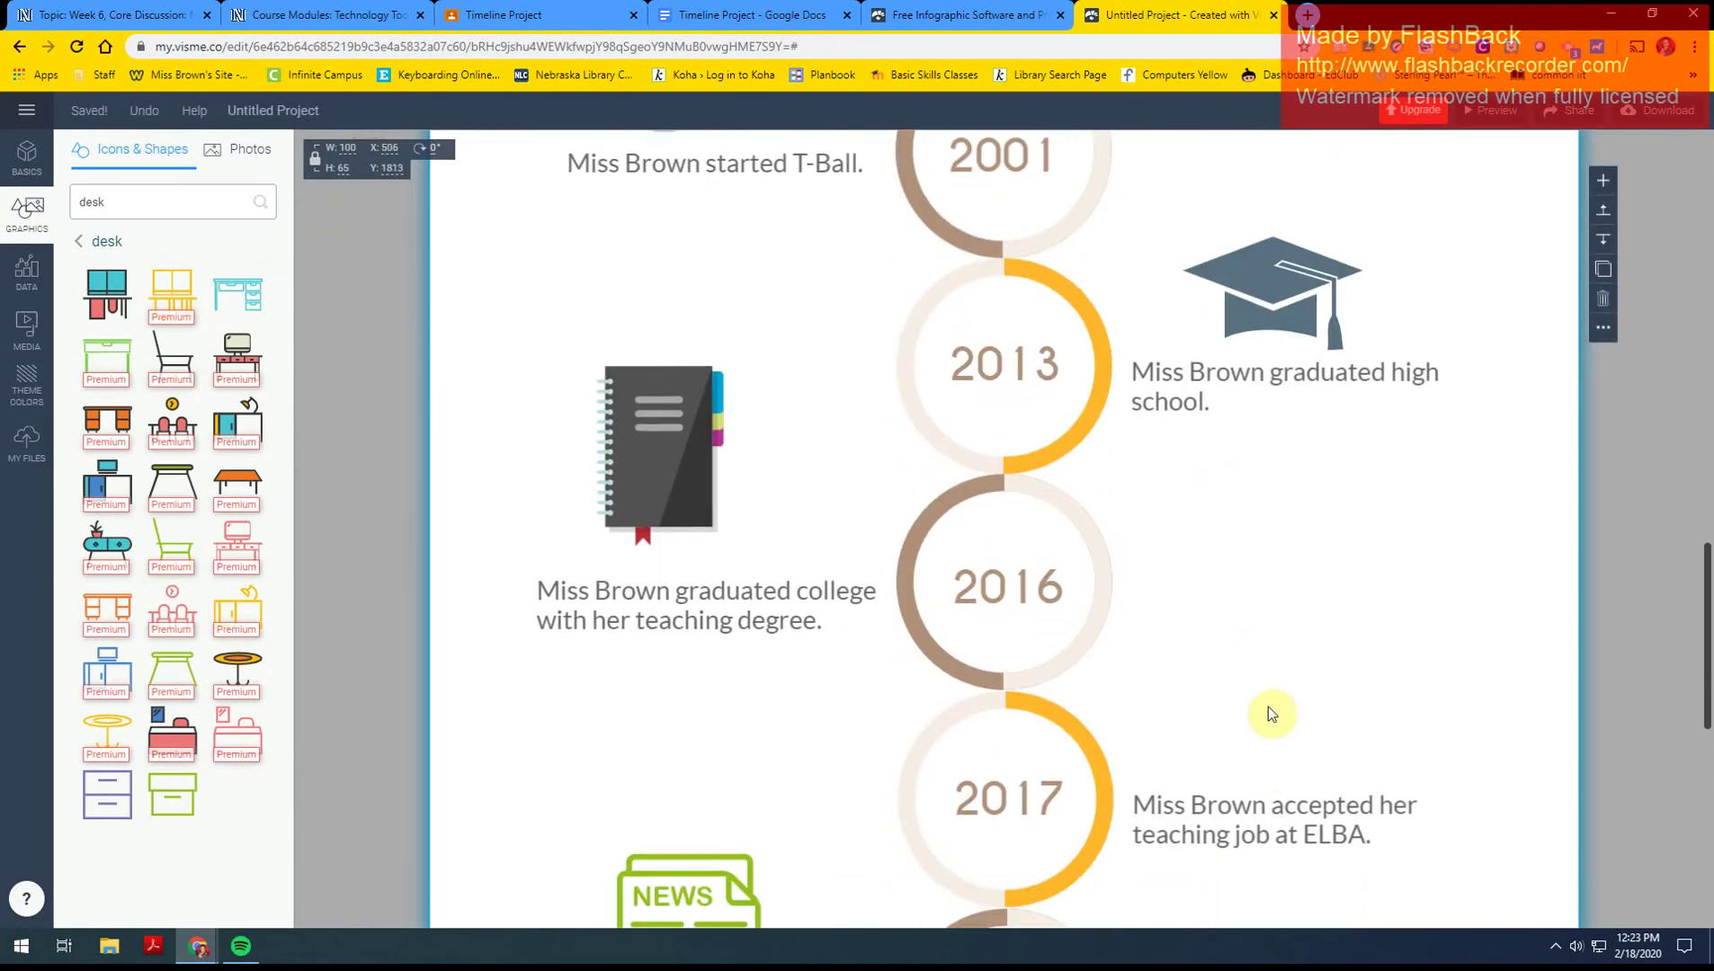
scroll(1227, 566, up, 5)
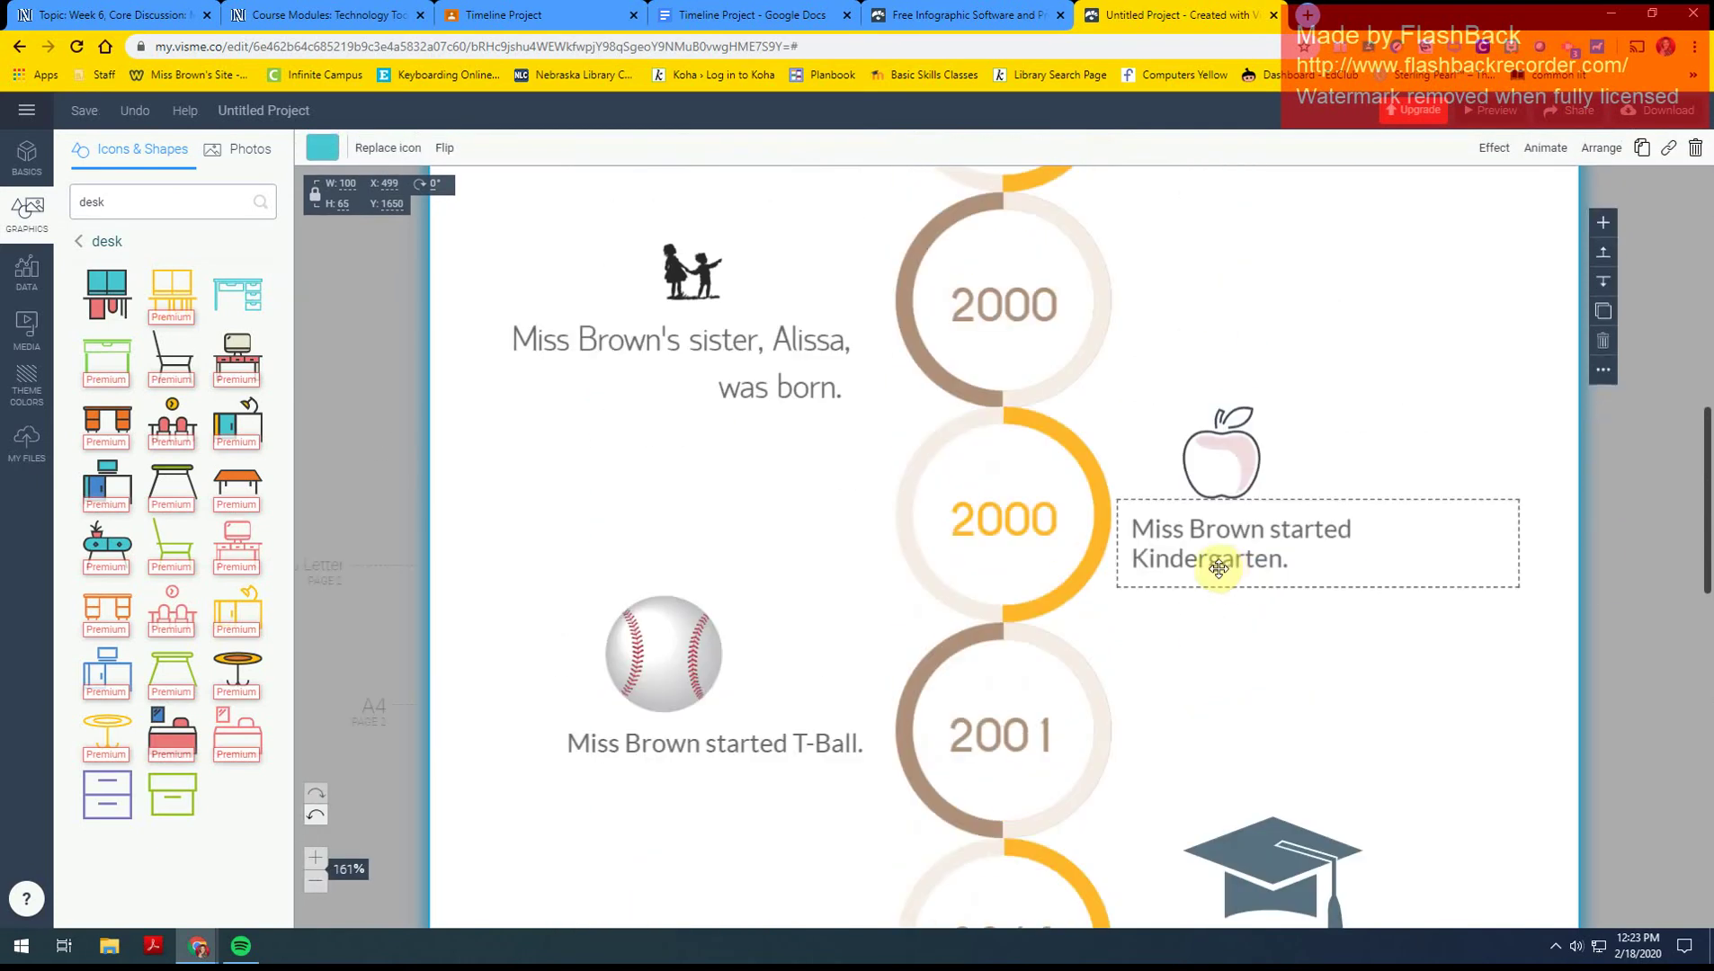
key(ctrl+z)
scroll(1175, 568, down, 5)
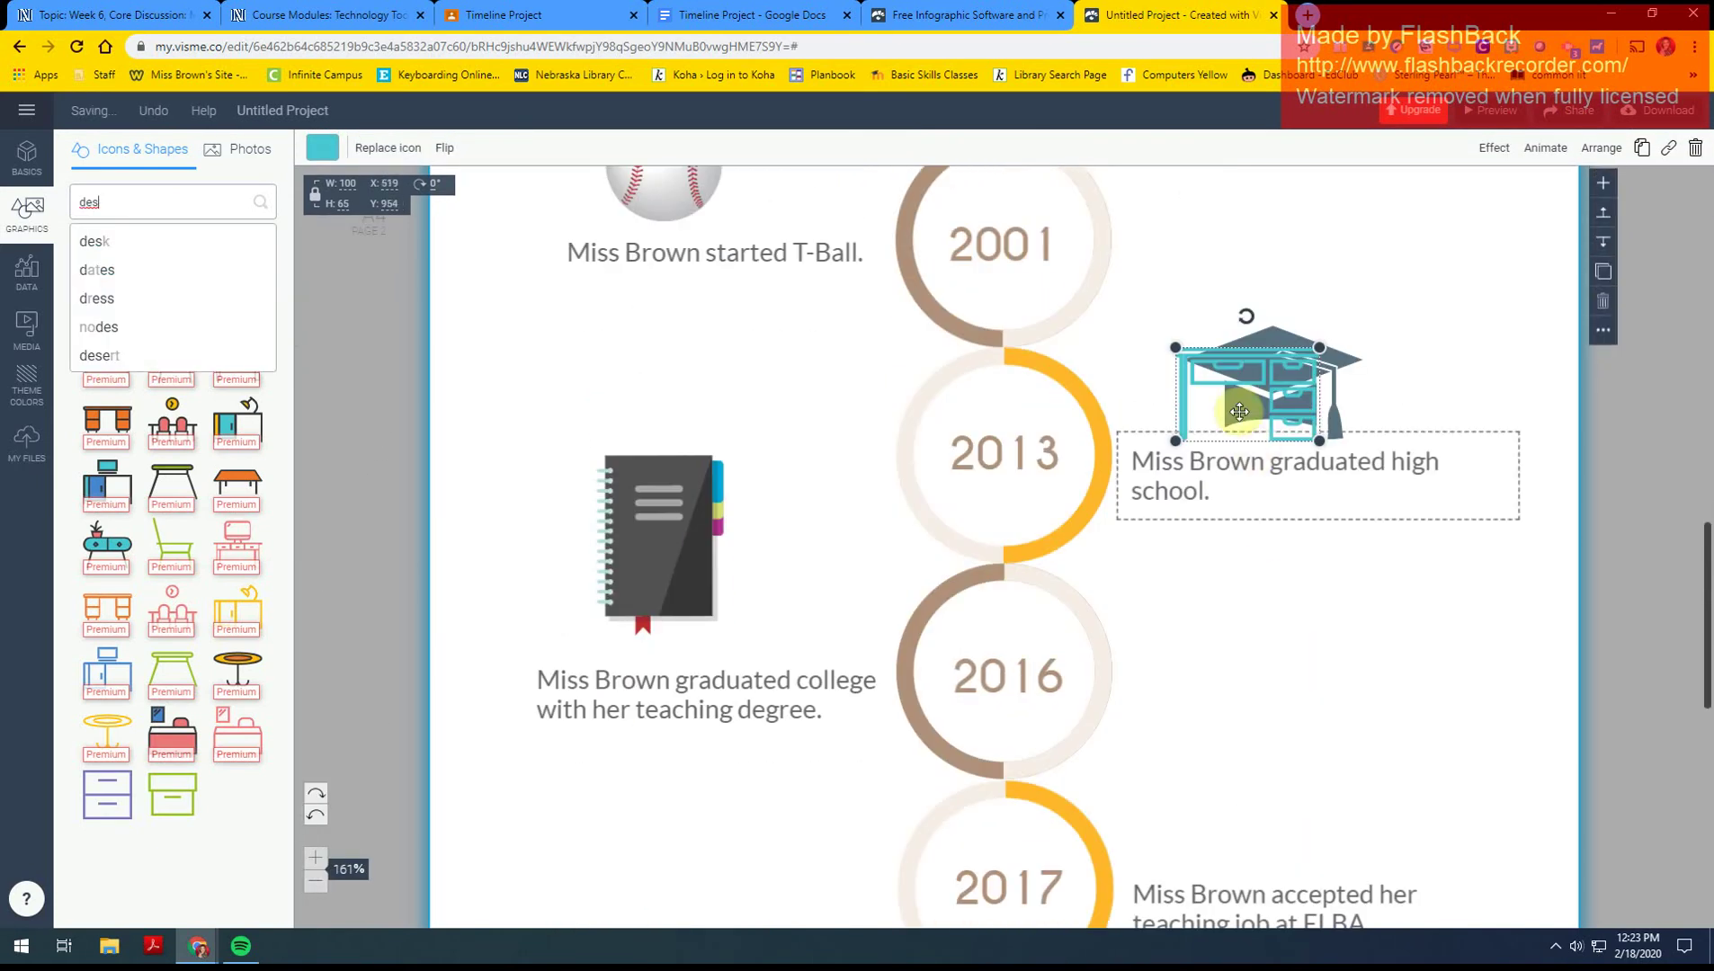
drag(1250, 423, 1243, 721)
scroll(1250, 724, down, 3)
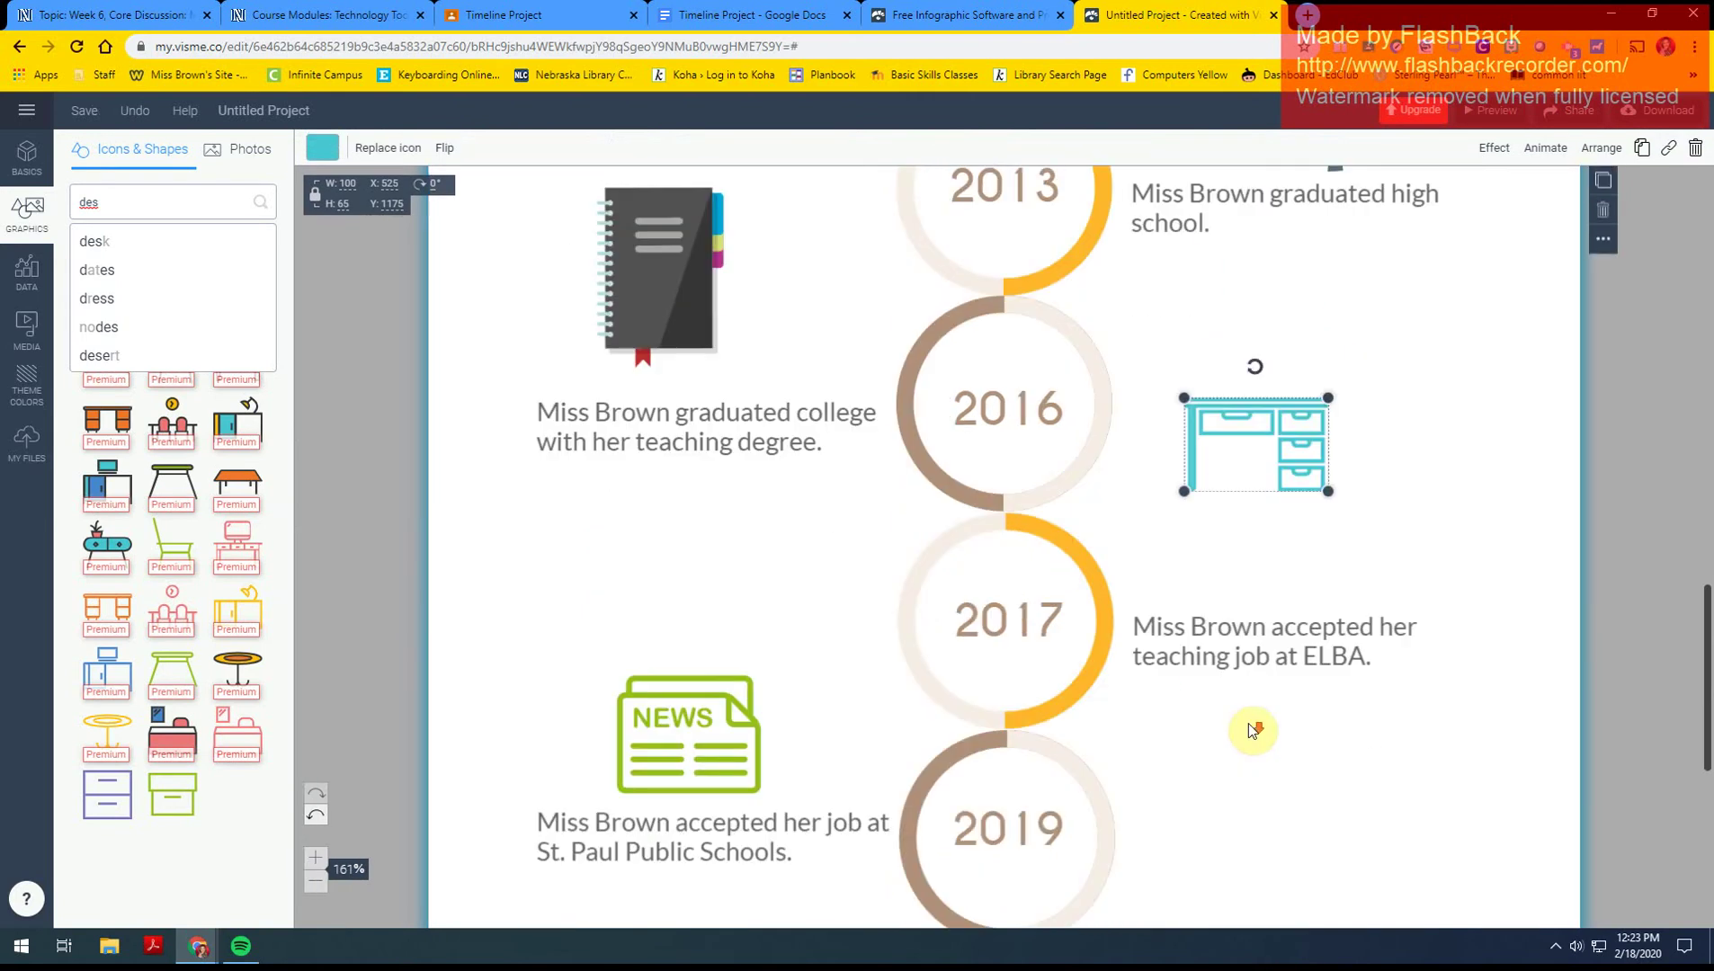
drag(1264, 445, 1269, 550)
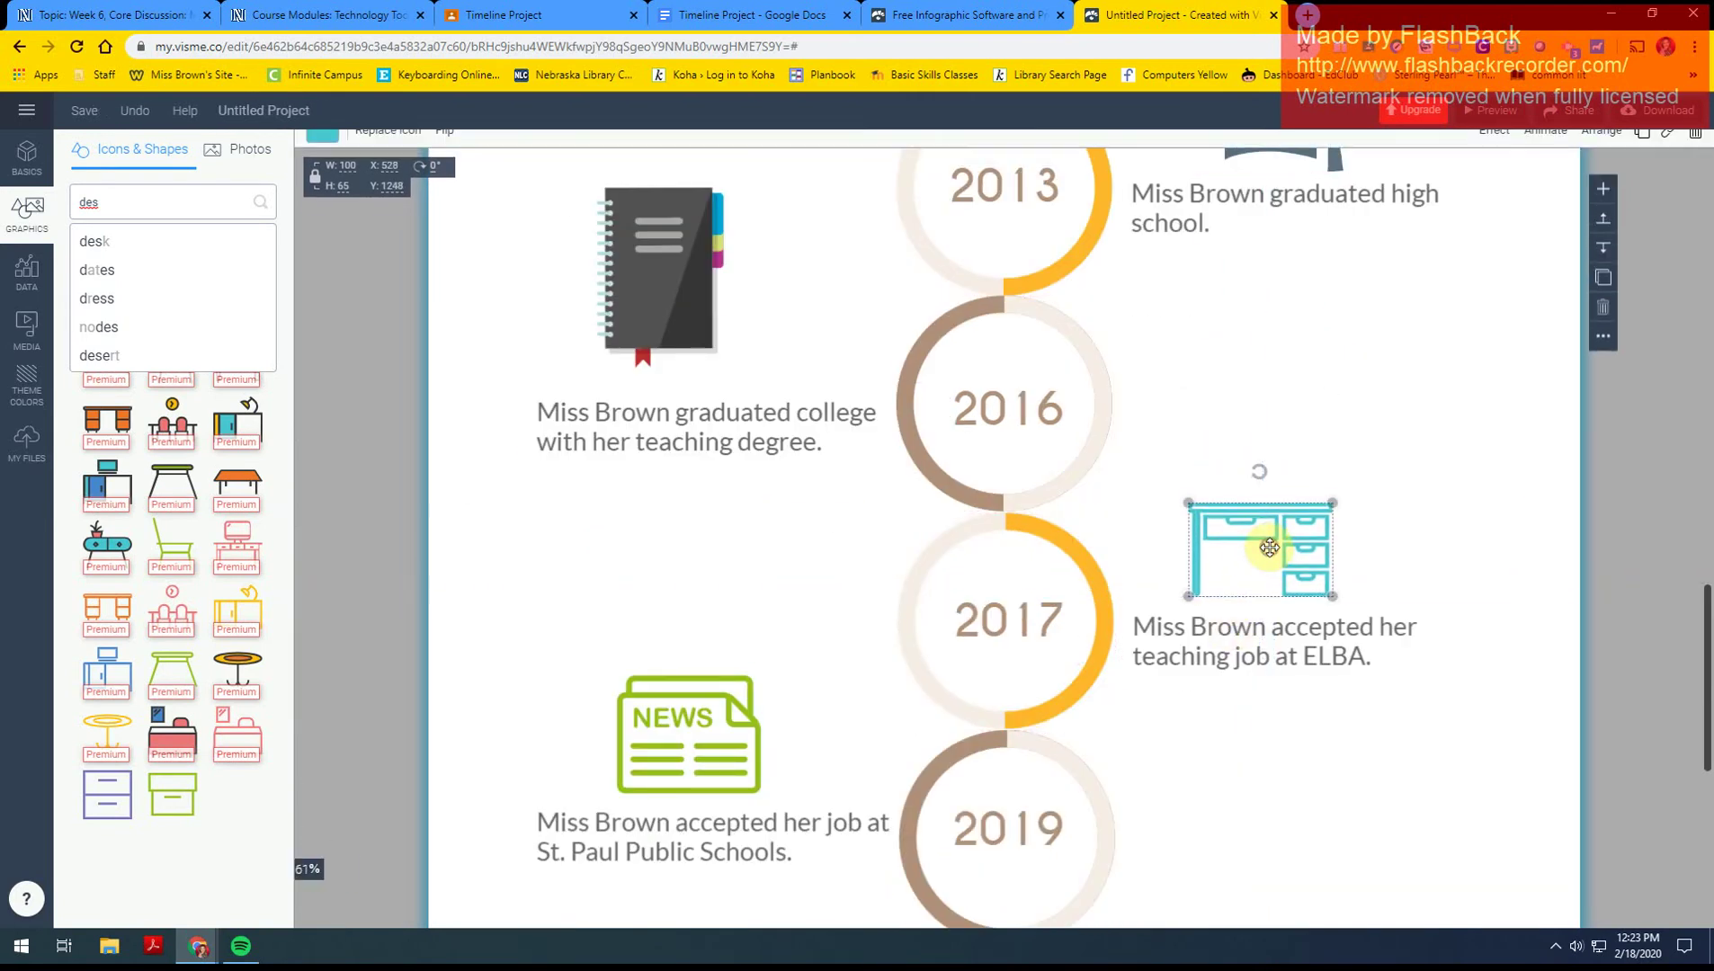
scroll(1225, 670, down, 2)
scroll(1225, 670, down, 2)
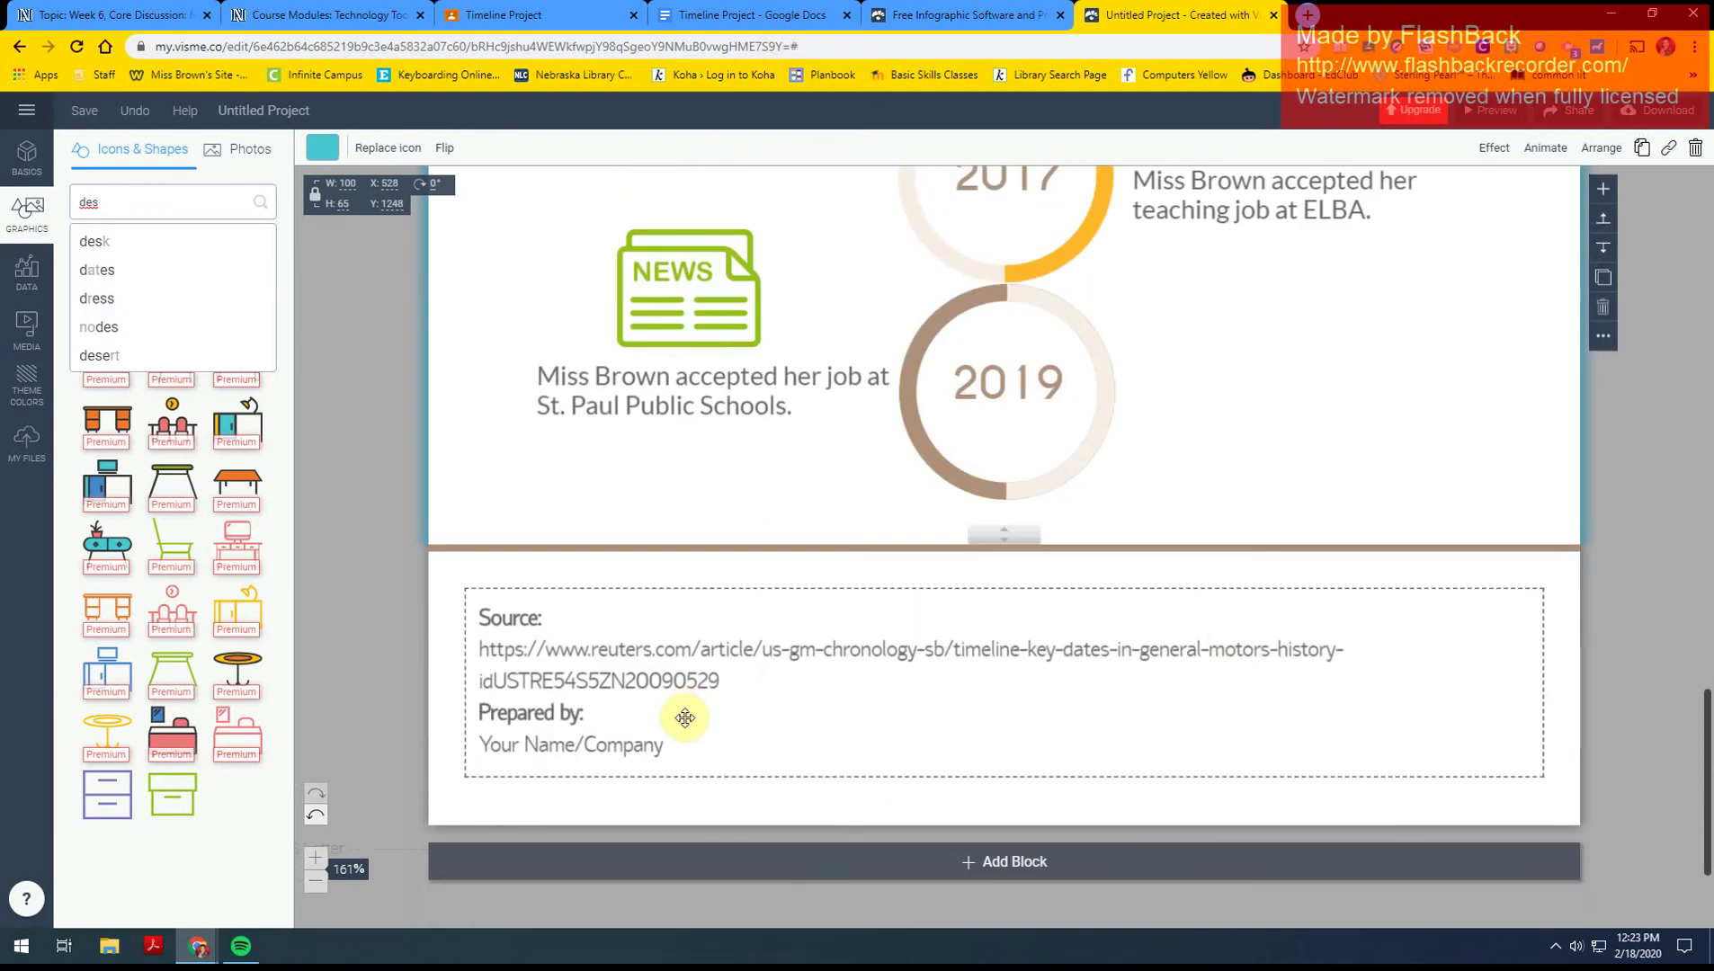
- Delete the Source and Prepared by text block at the bottom of the timeline
click(661, 745)
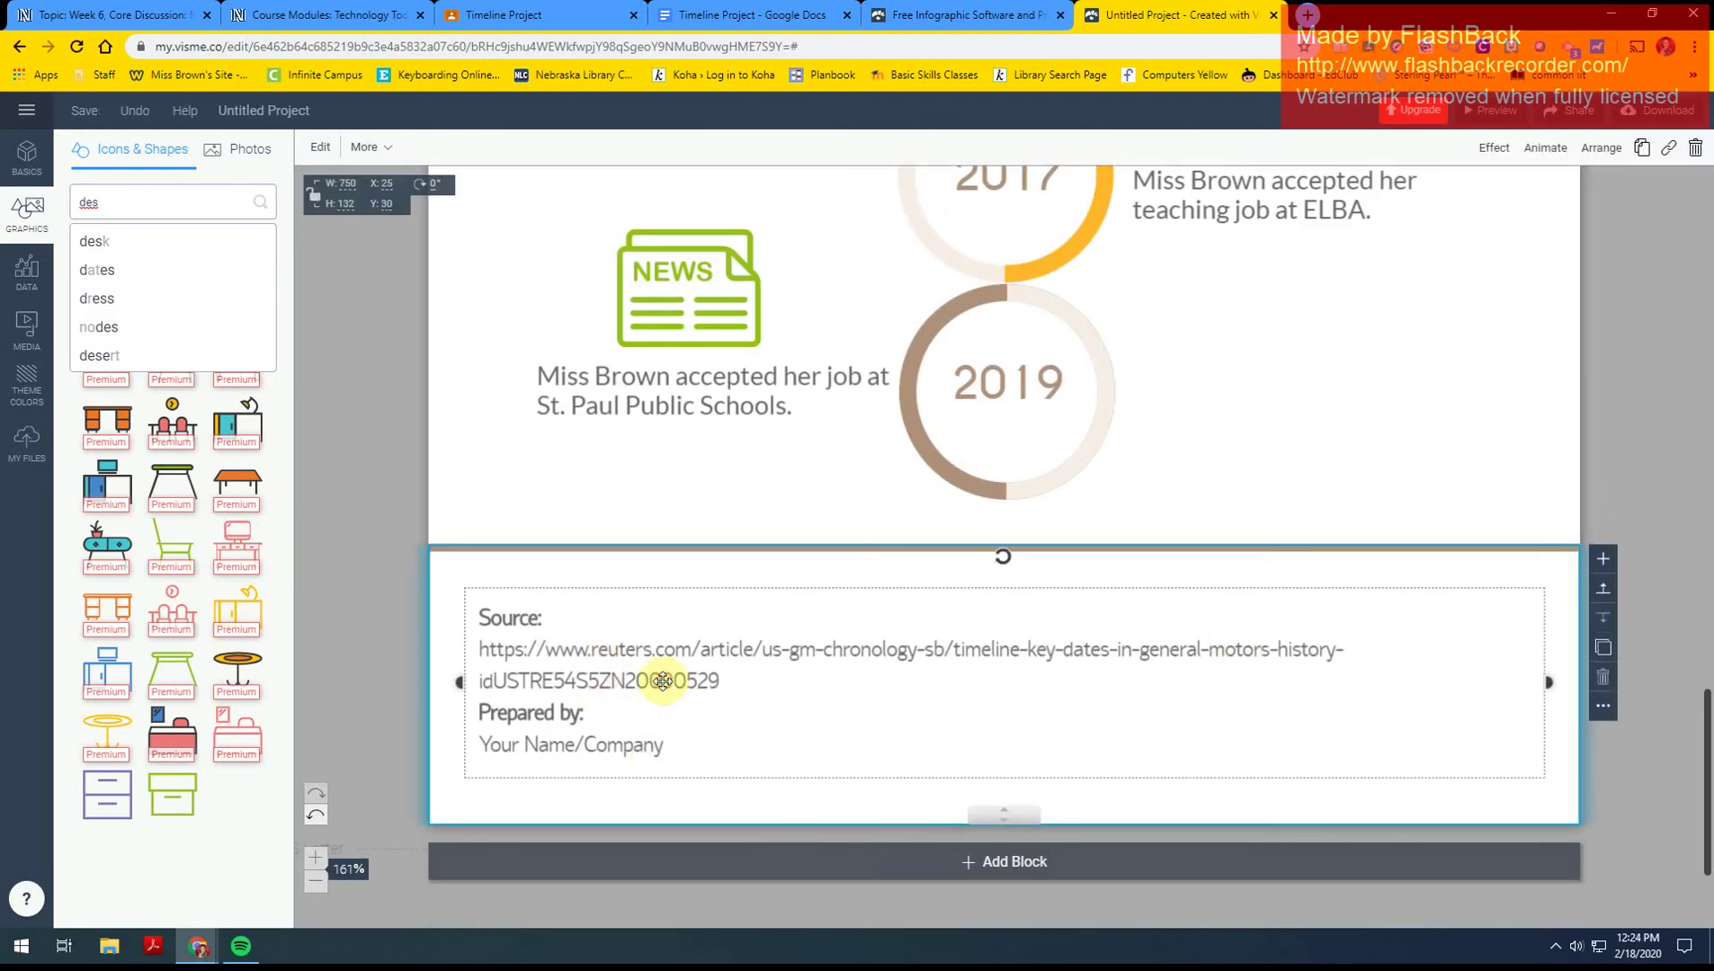
click(1602, 676)
scroll(1396, 733, up, 3)
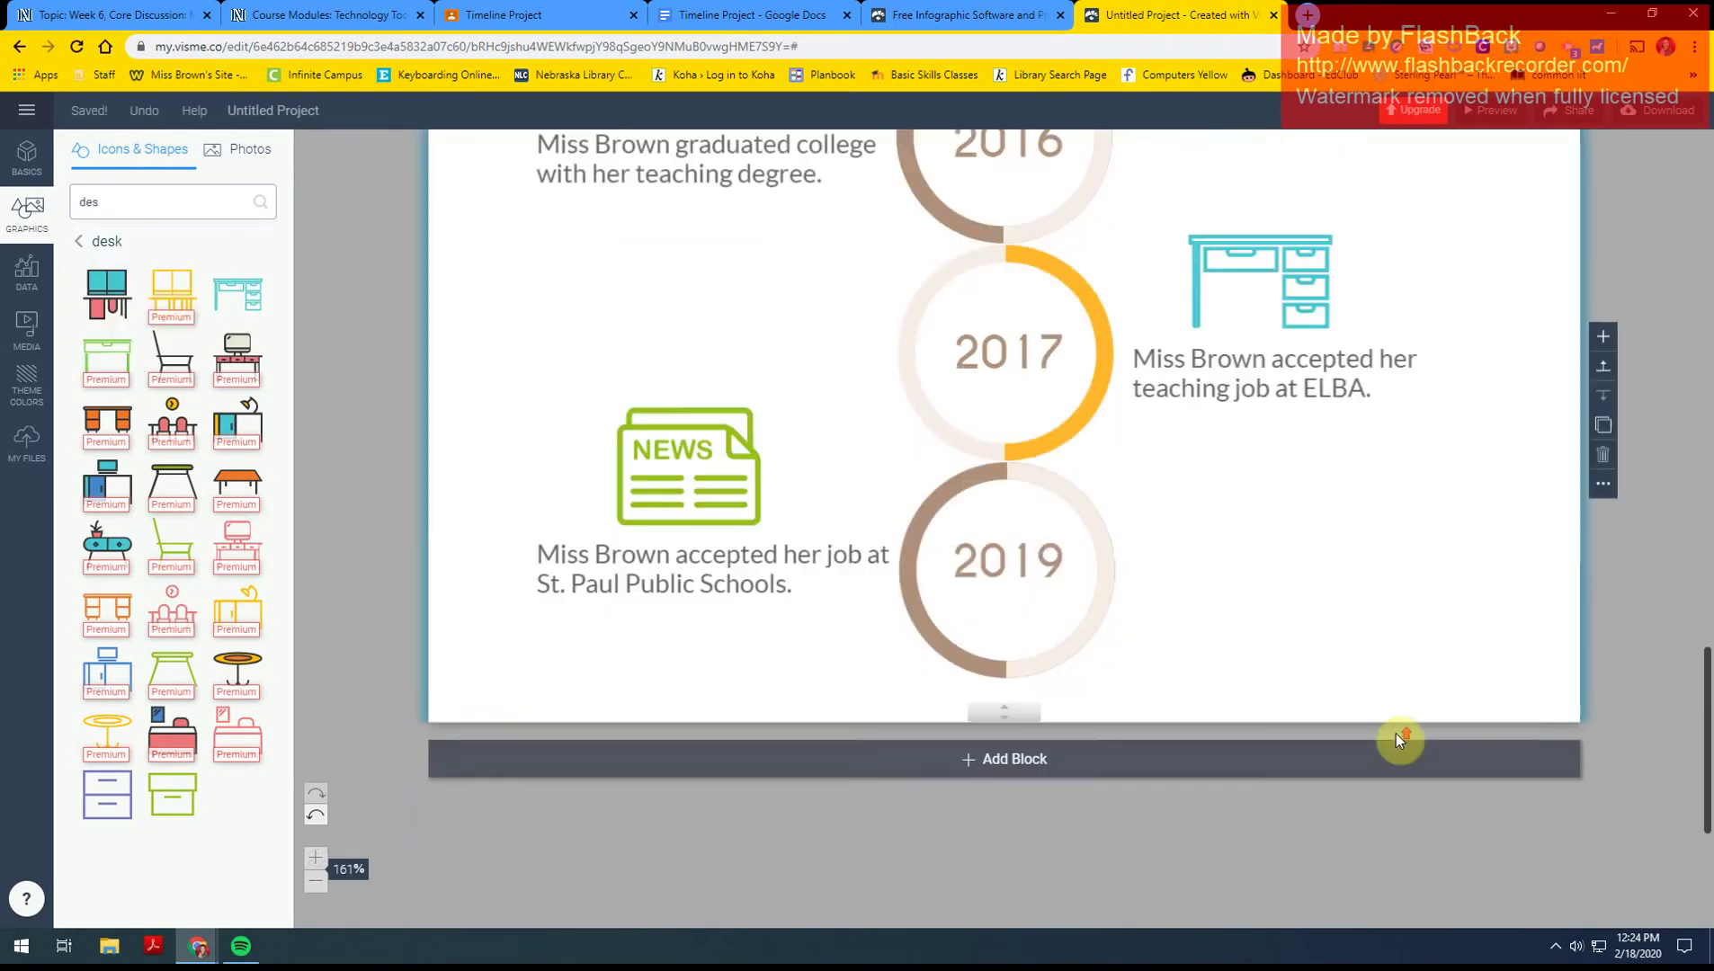
scroll(1061, 679, up, 20)
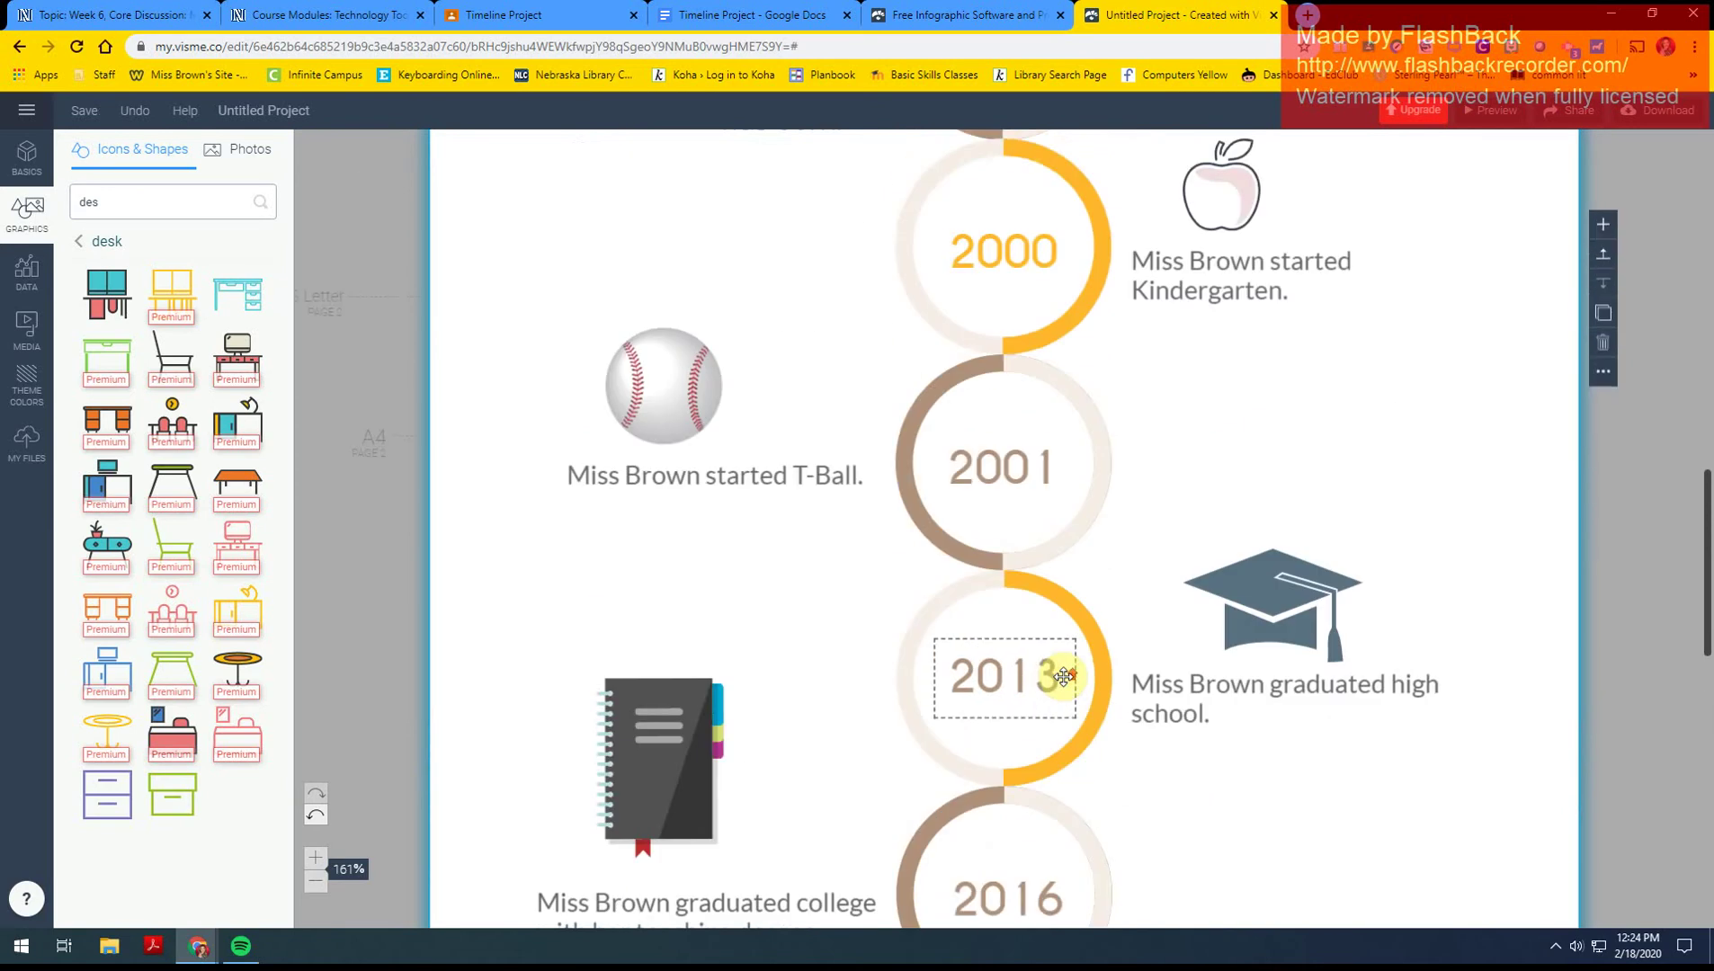
scroll(1064, 676, up, 5)
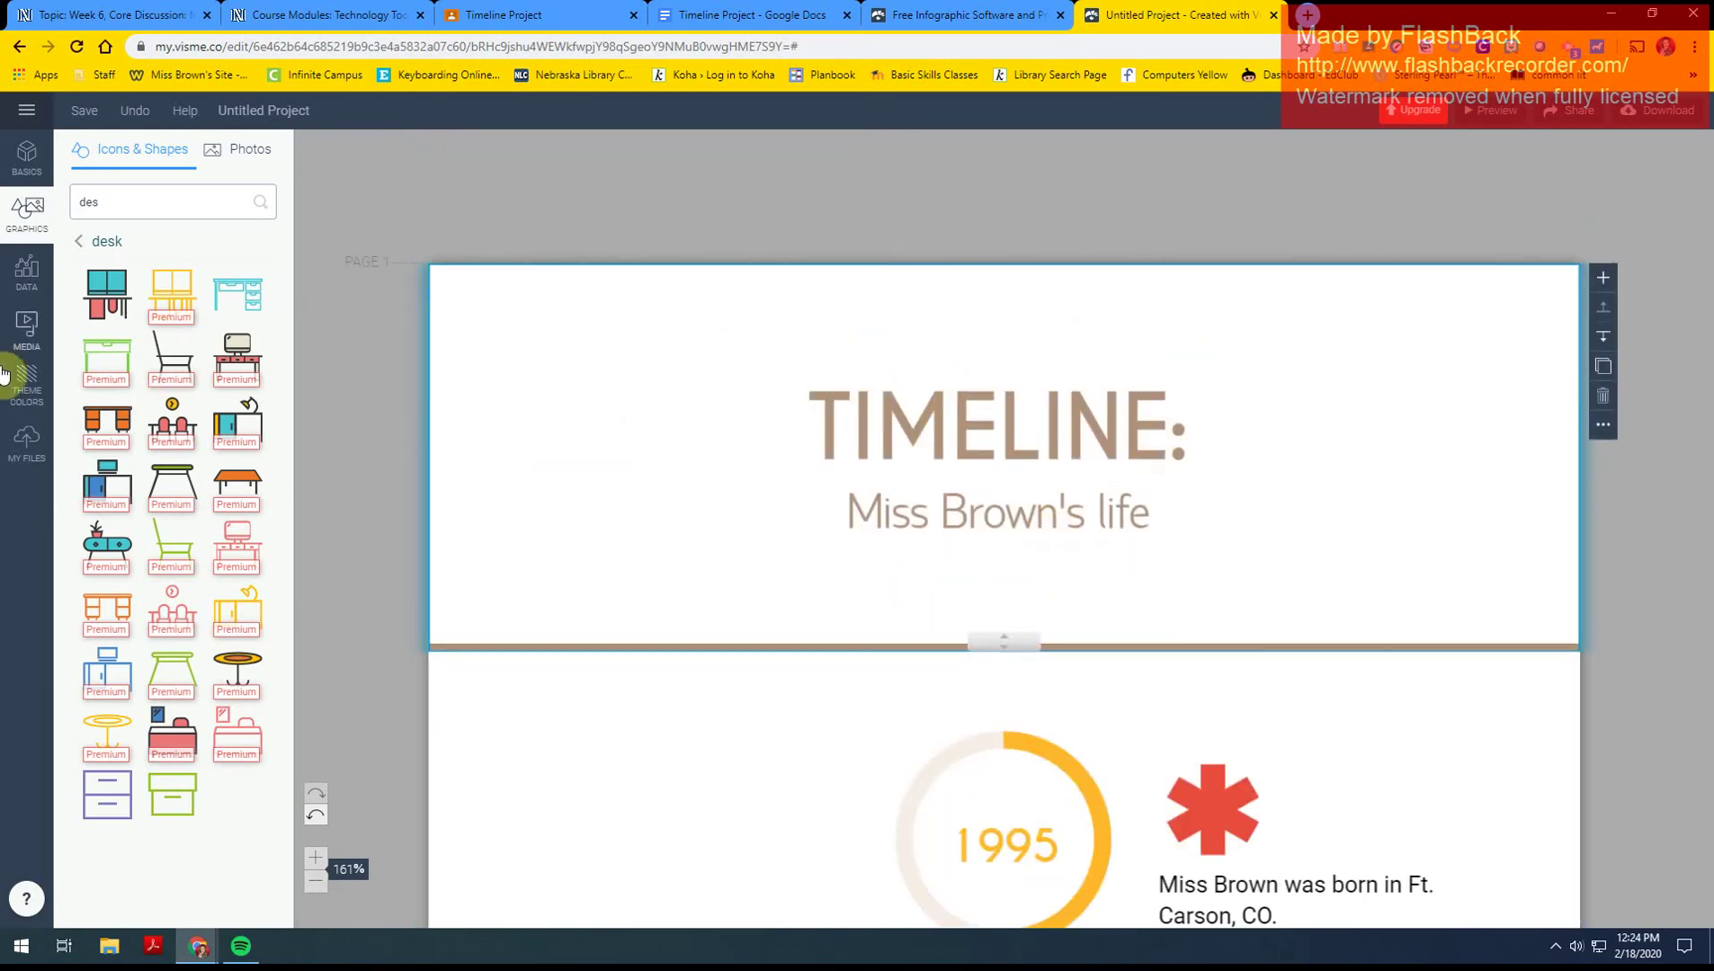
- Move through Theme Colors and Media in the sidebar to reach the Data widgets
click(27, 394)
click(31, 332)
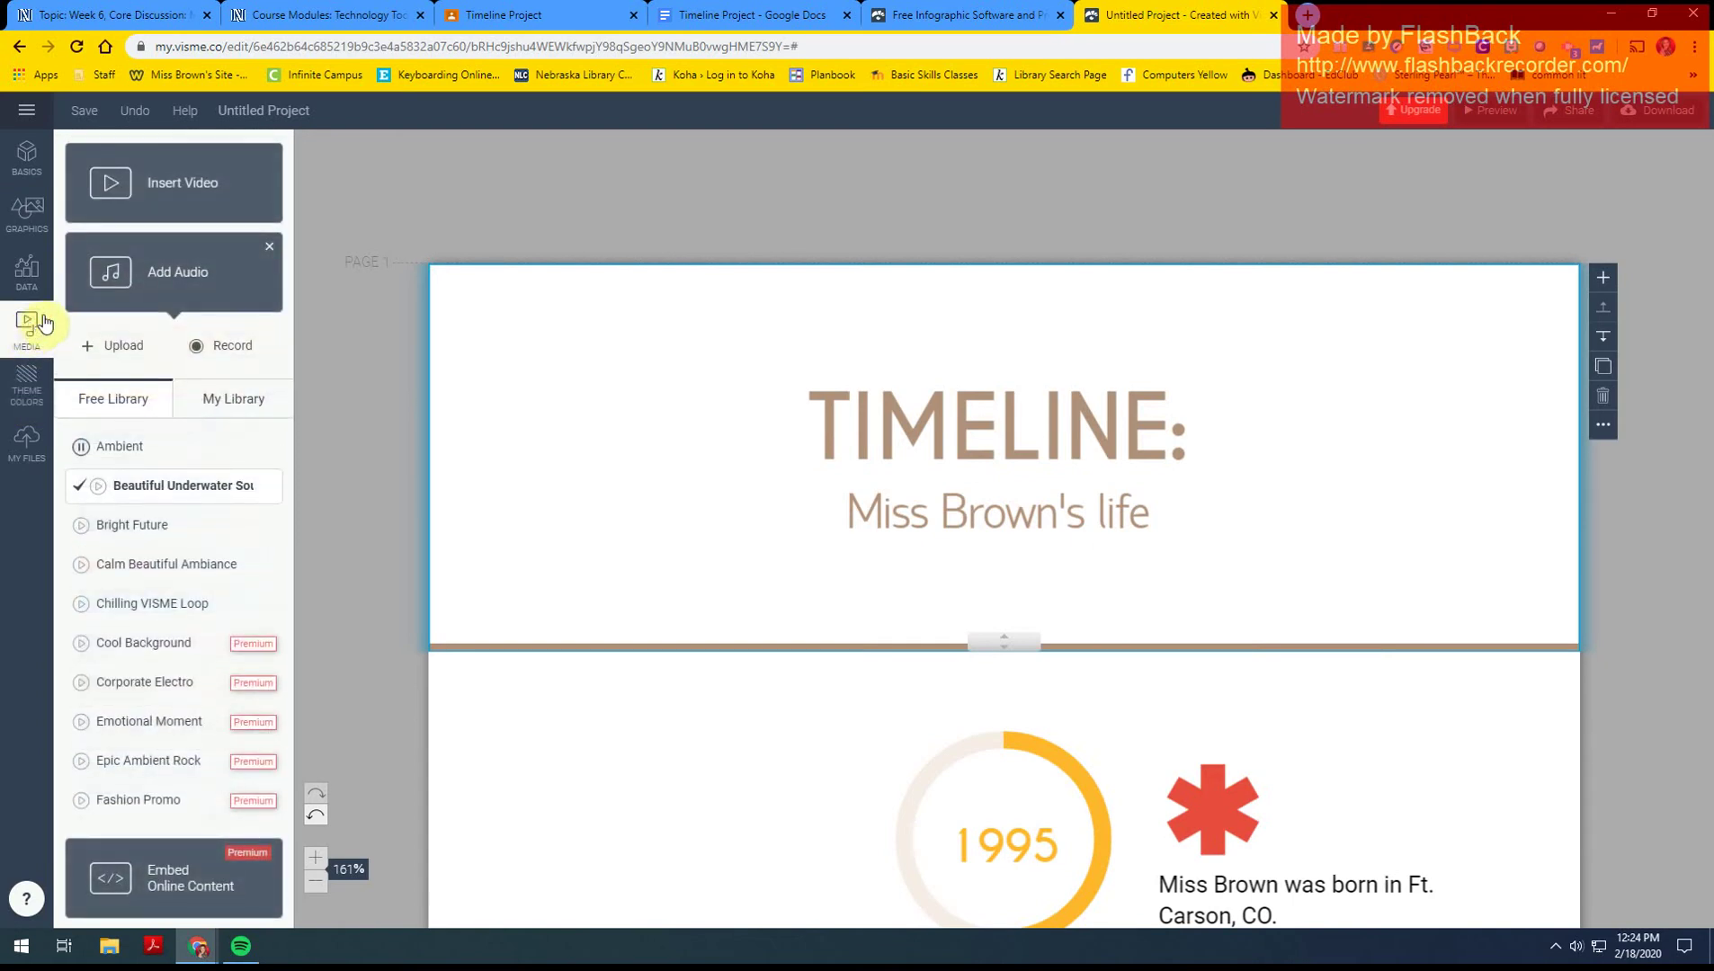
scroll(1097, 632, down, 3)
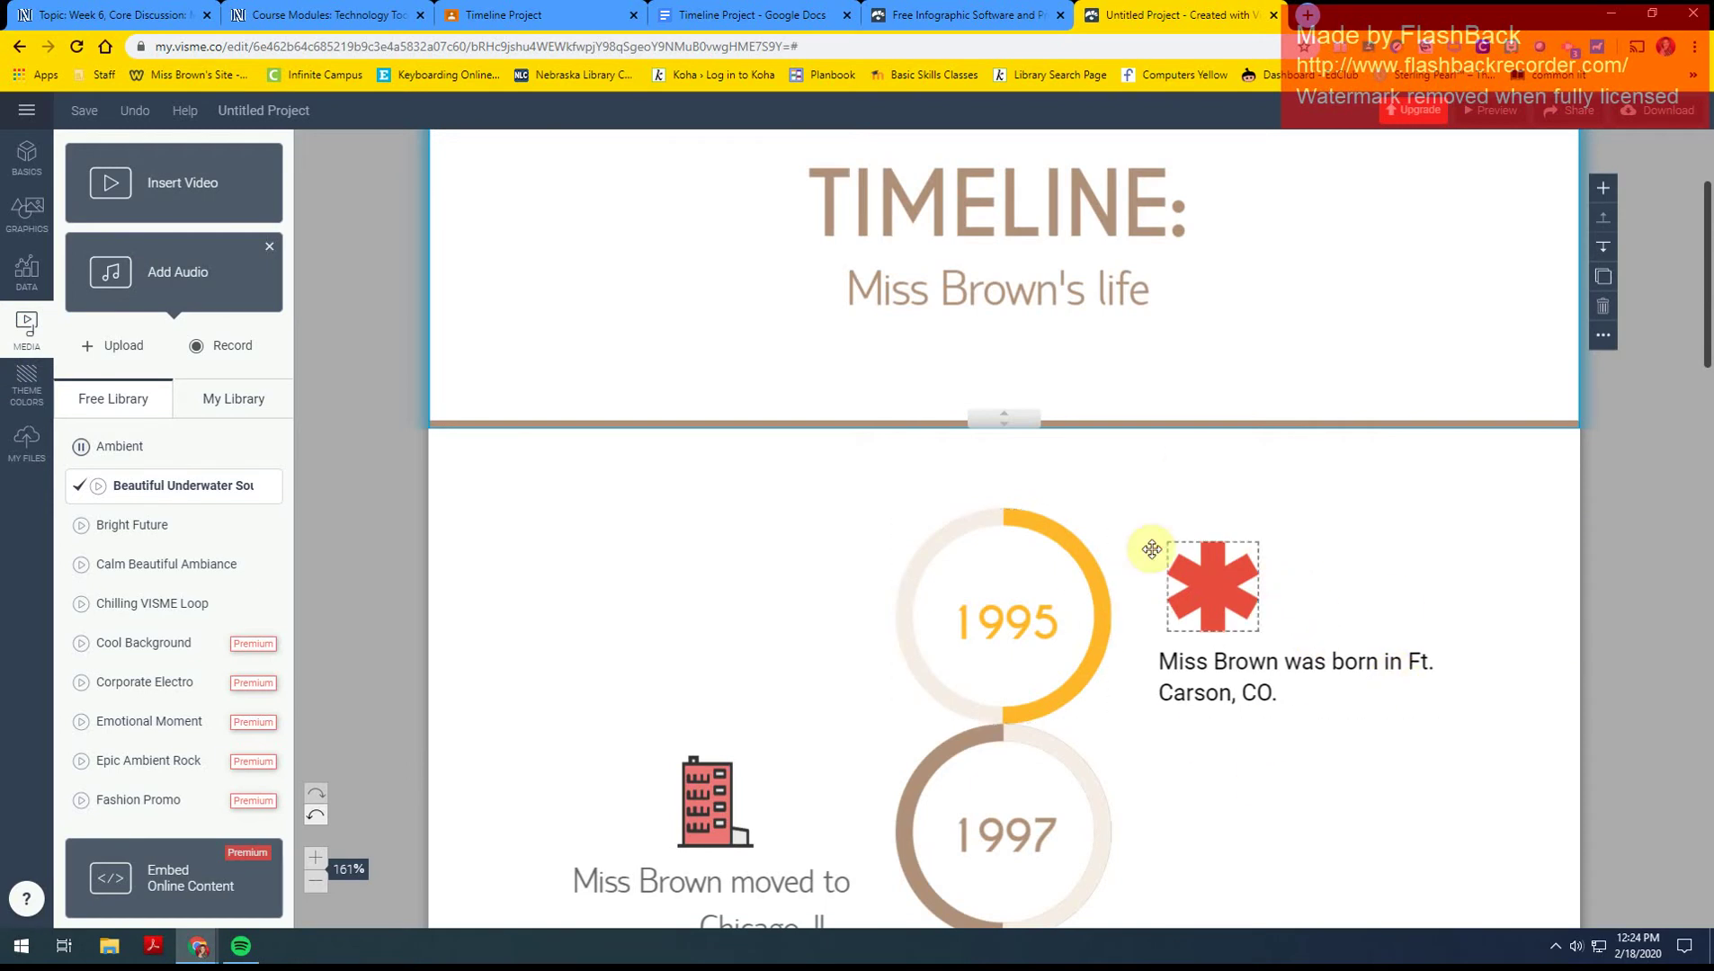
click(44, 281)
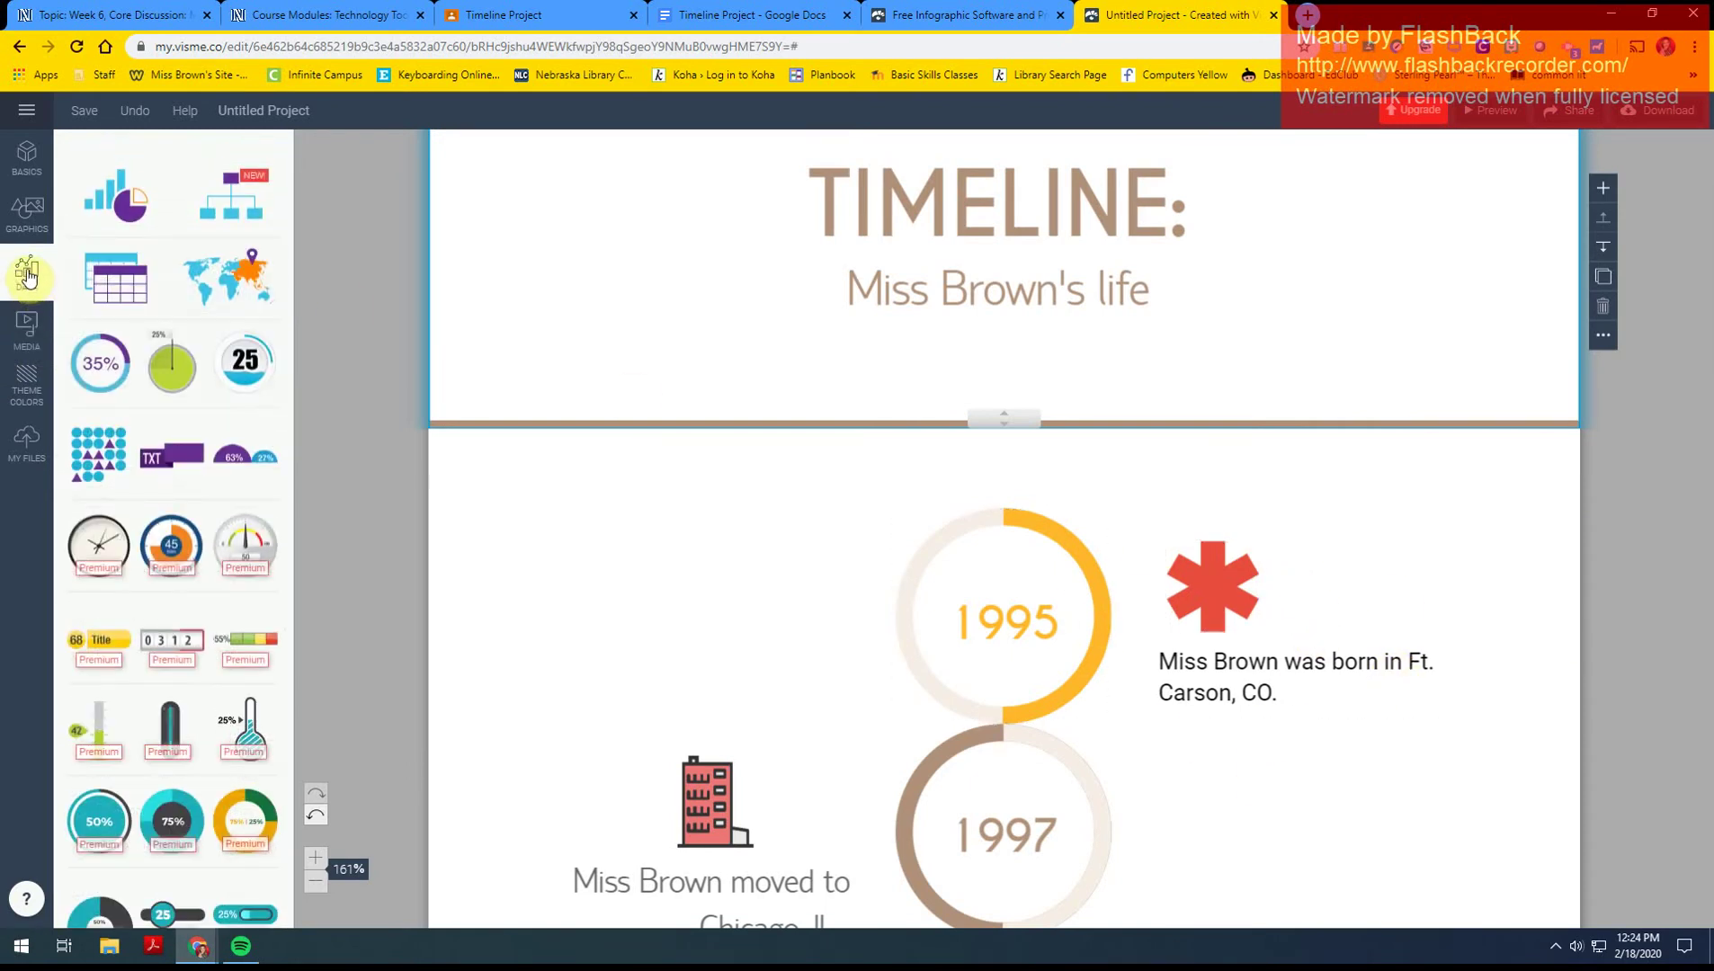
- Build a United States map with Colorado coloured white and insert it into the design
click(231, 288)
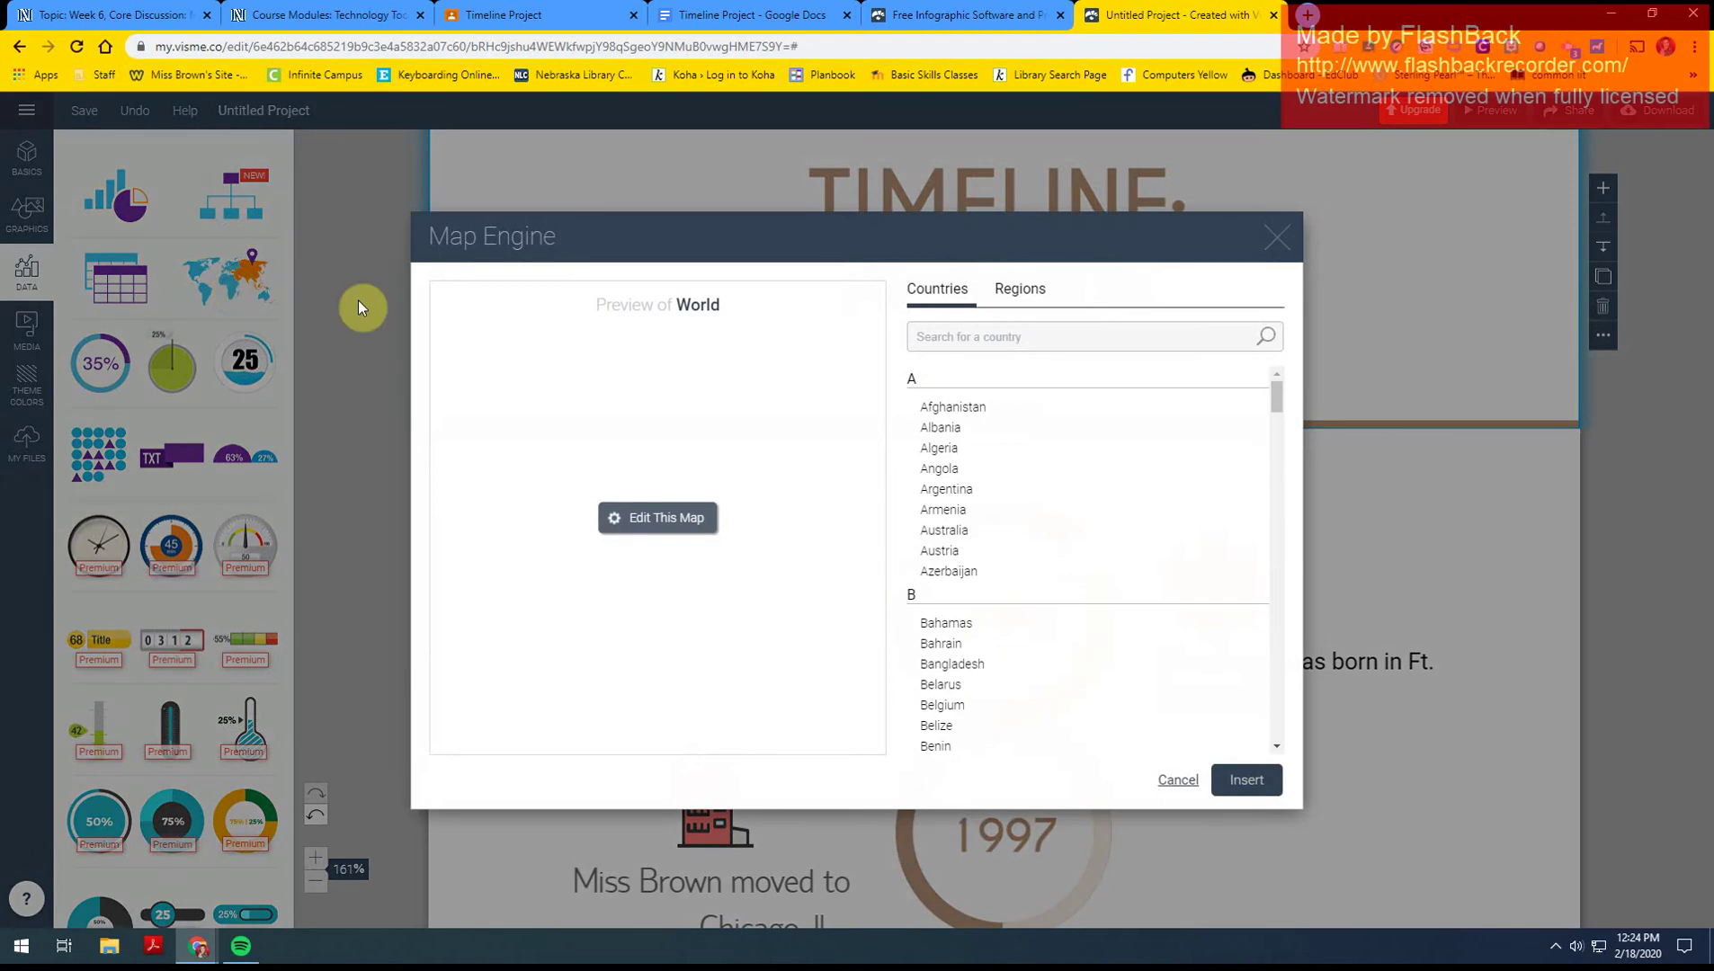
click(1011, 336)
text(United States)
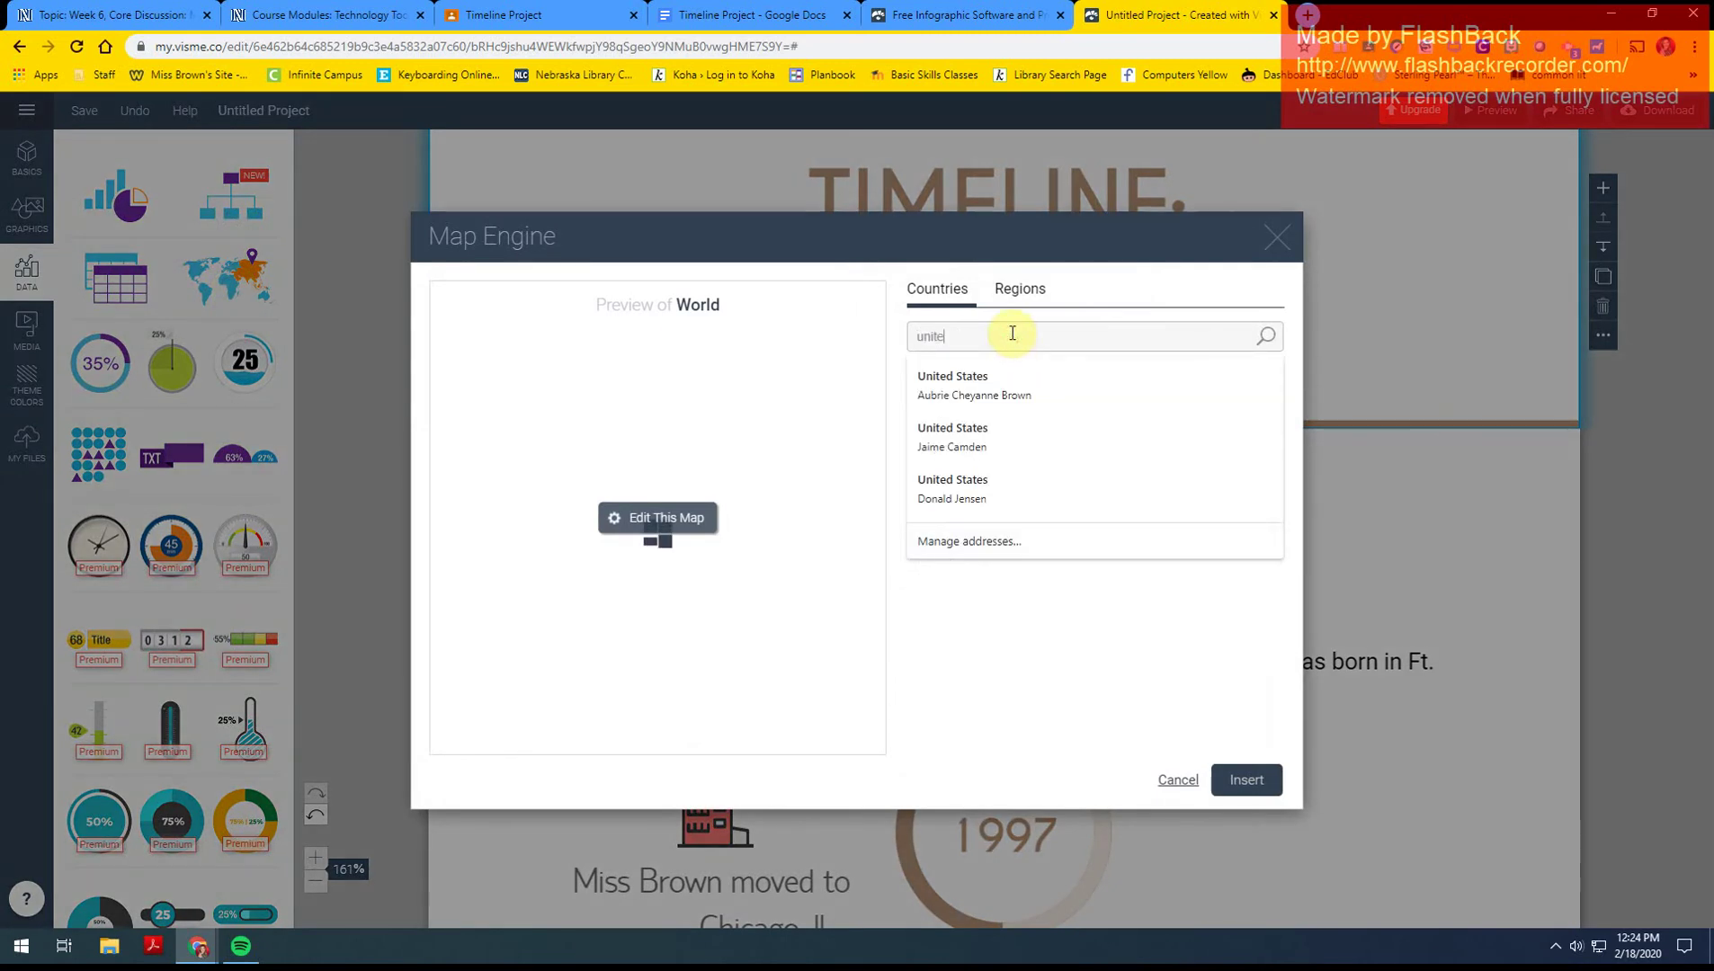
click(1002, 380)
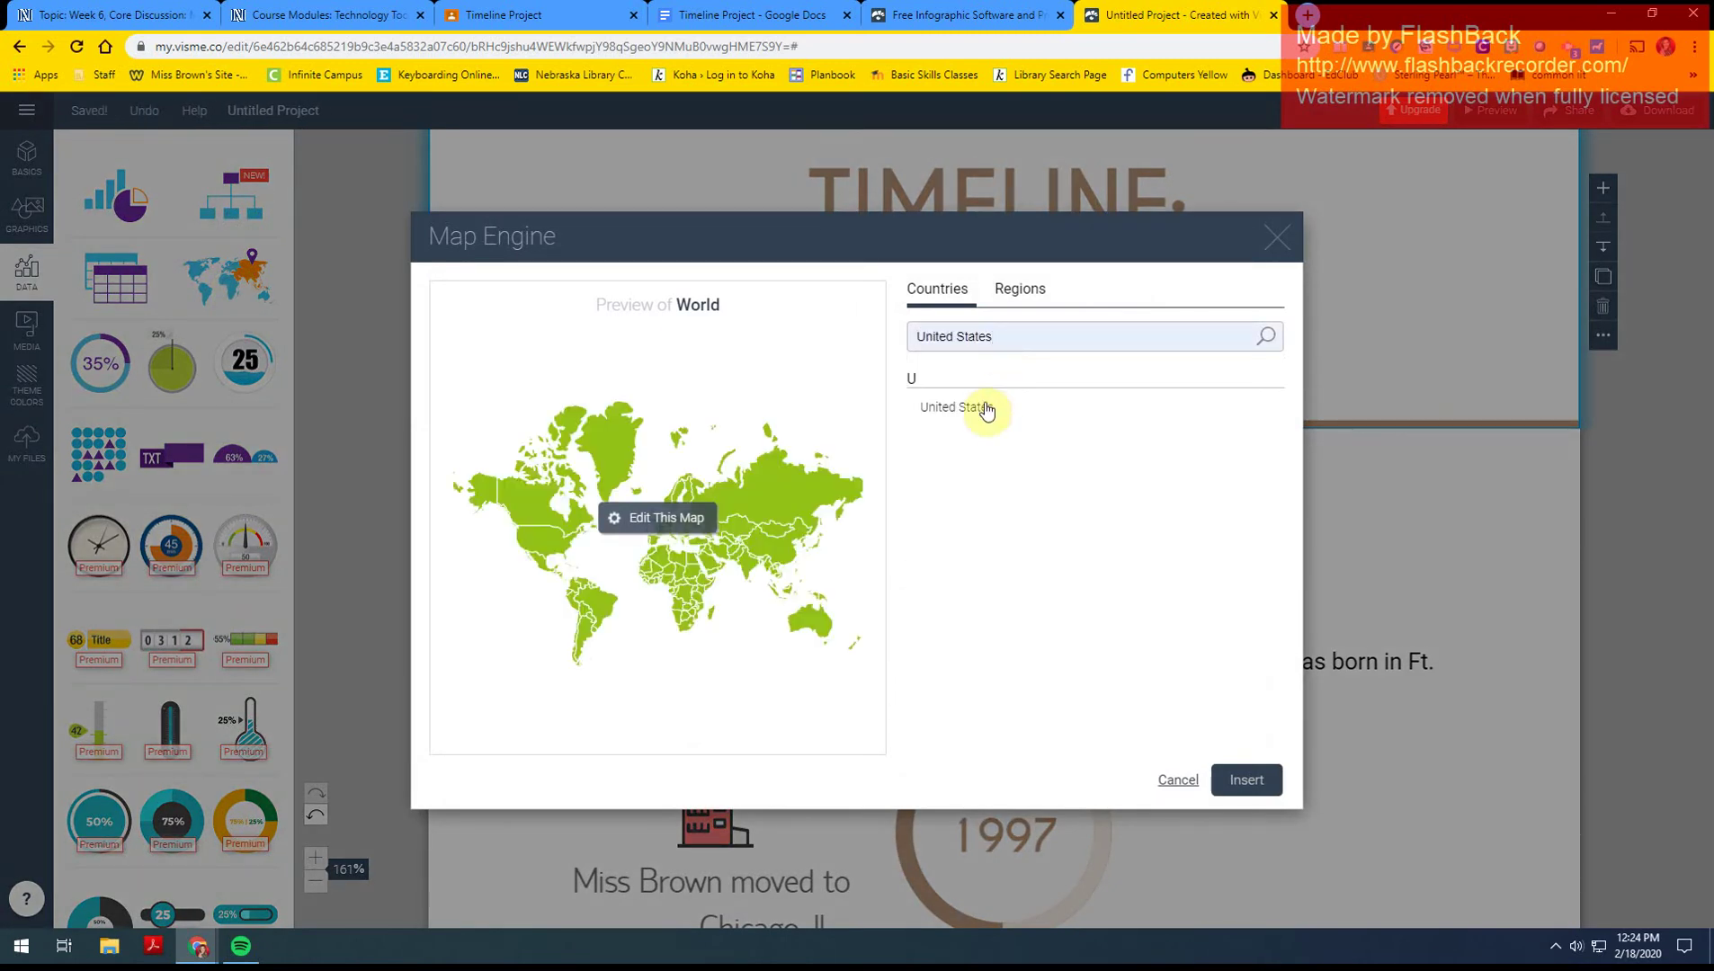
click(980, 409)
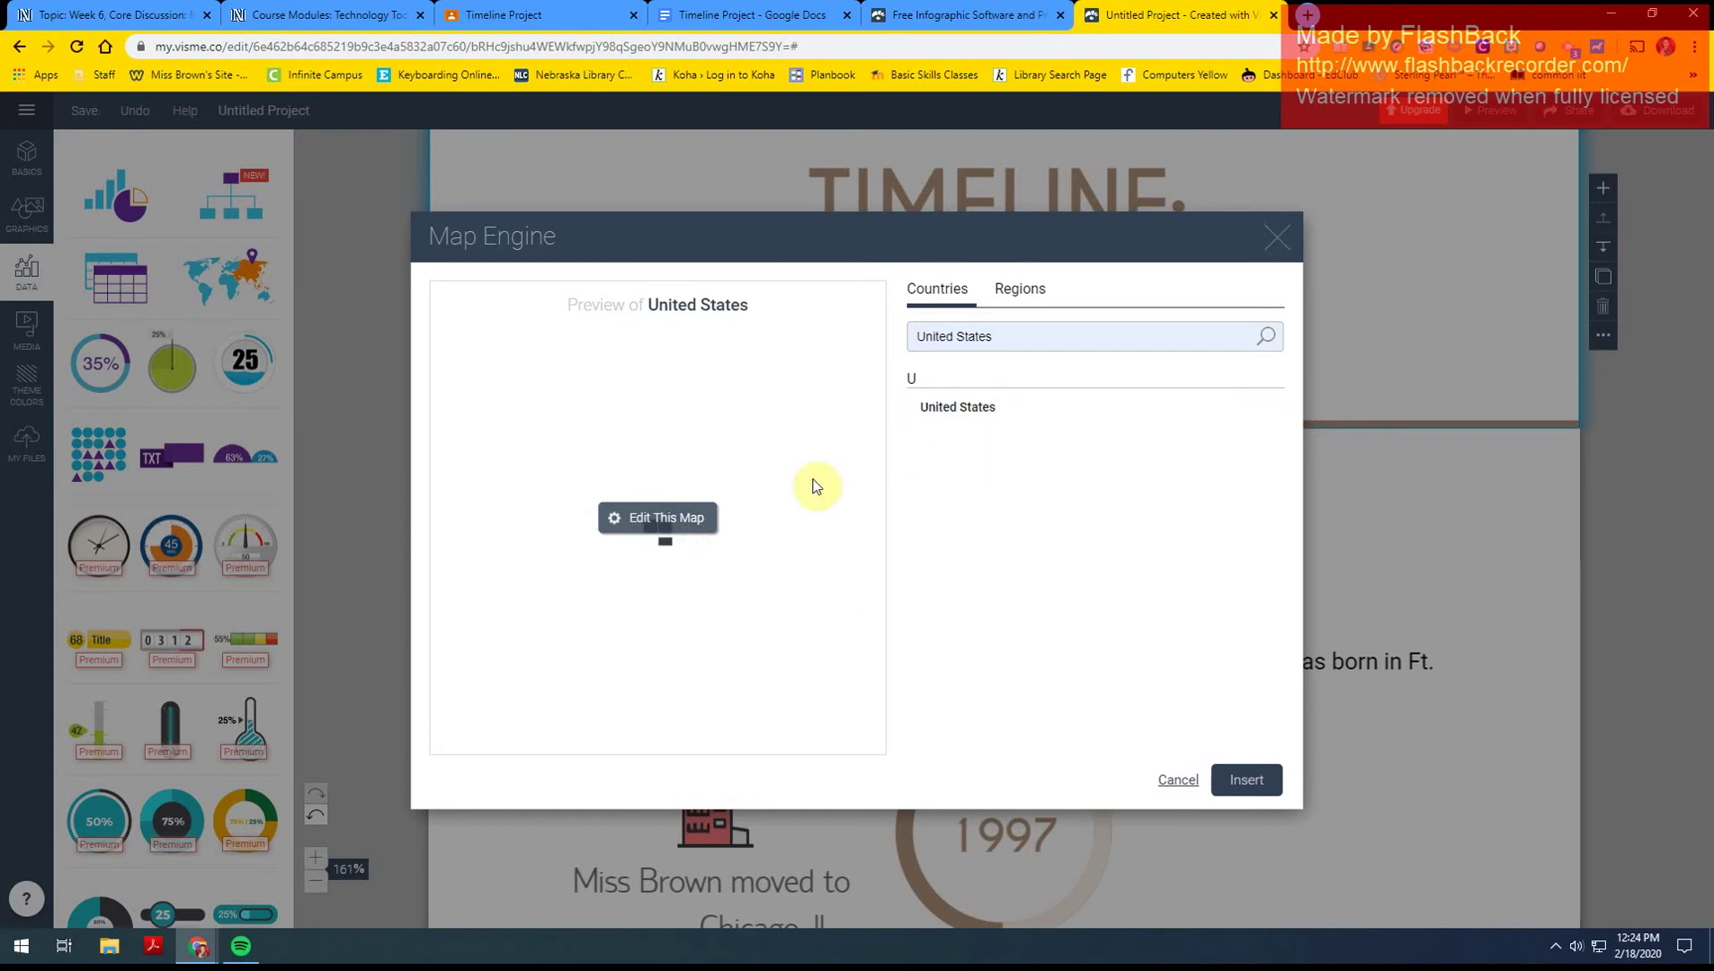
click(683, 524)
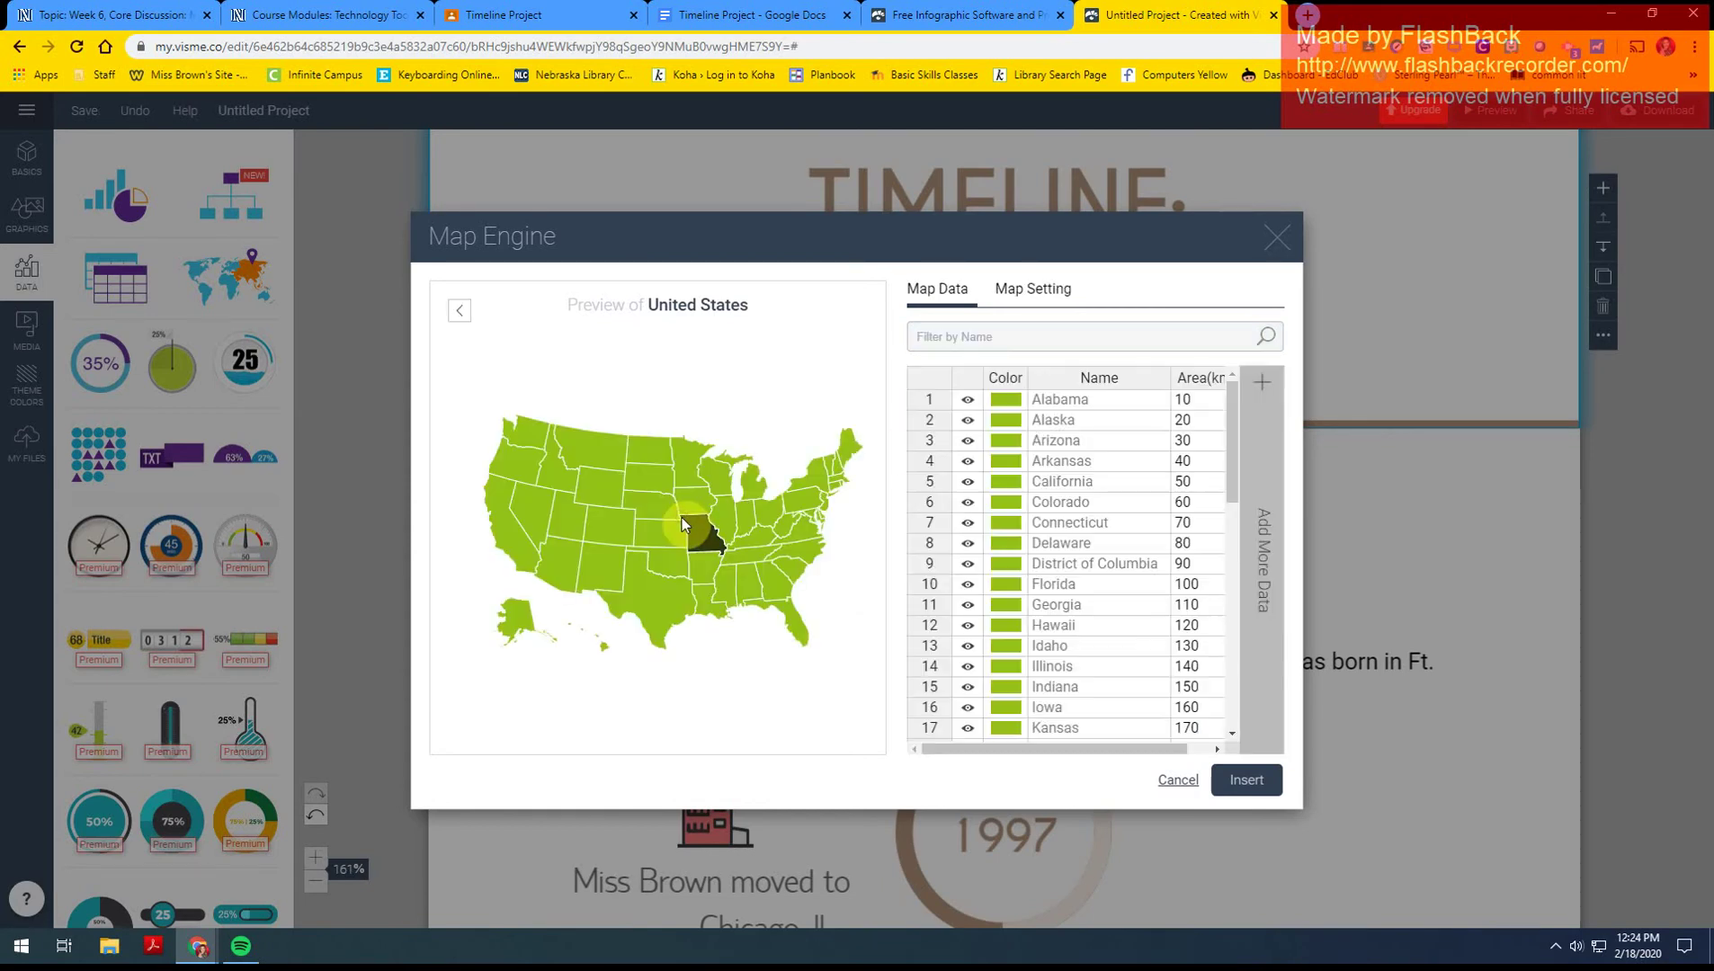
click(1010, 507)
click(1090, 581)
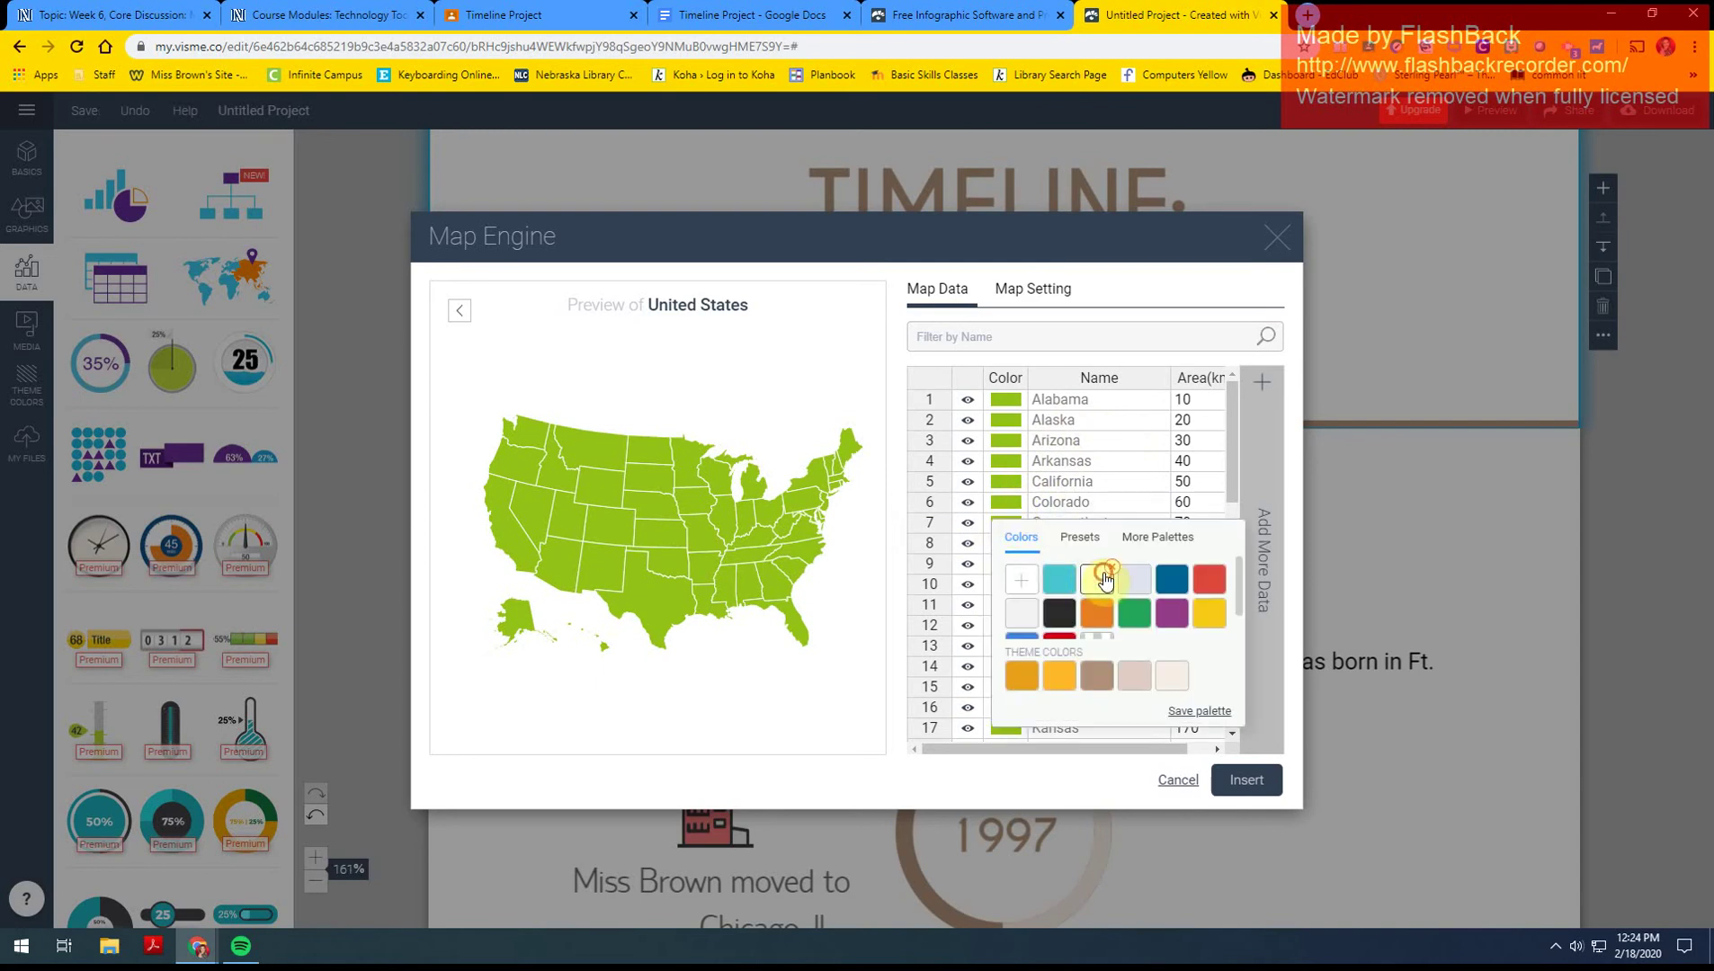
click(1249, 779)
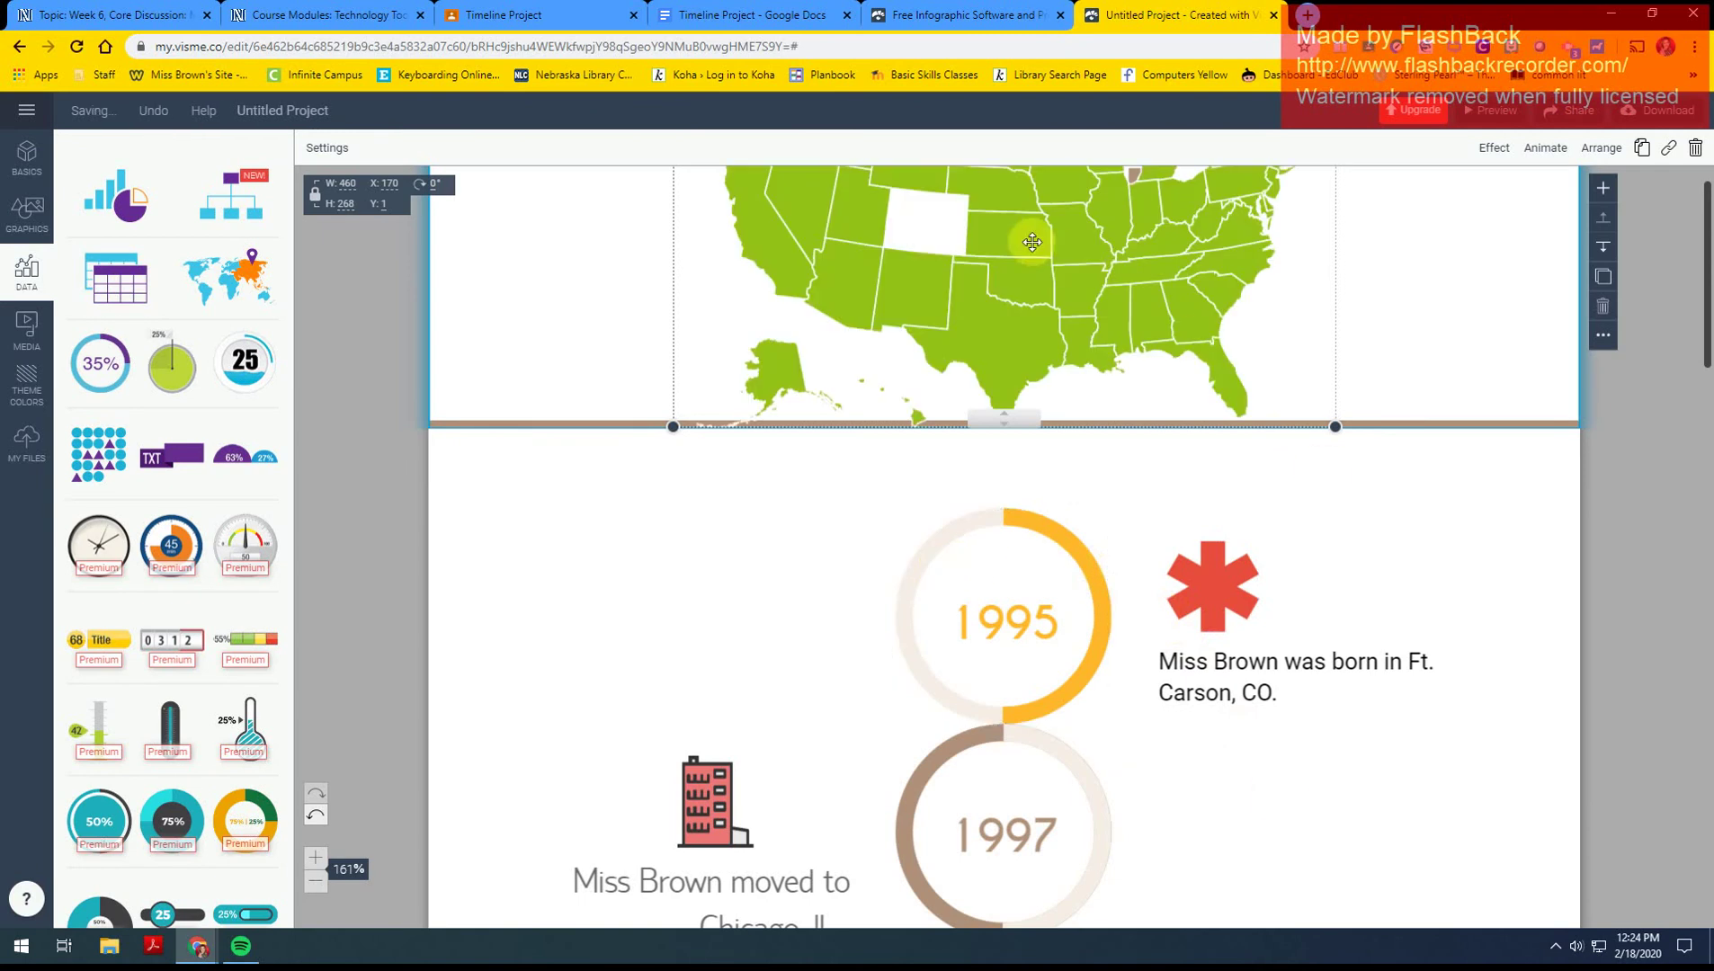
- Shrink and move the inserted US map beside the title, then delete it
drag(1048, 306, 1046, 270)
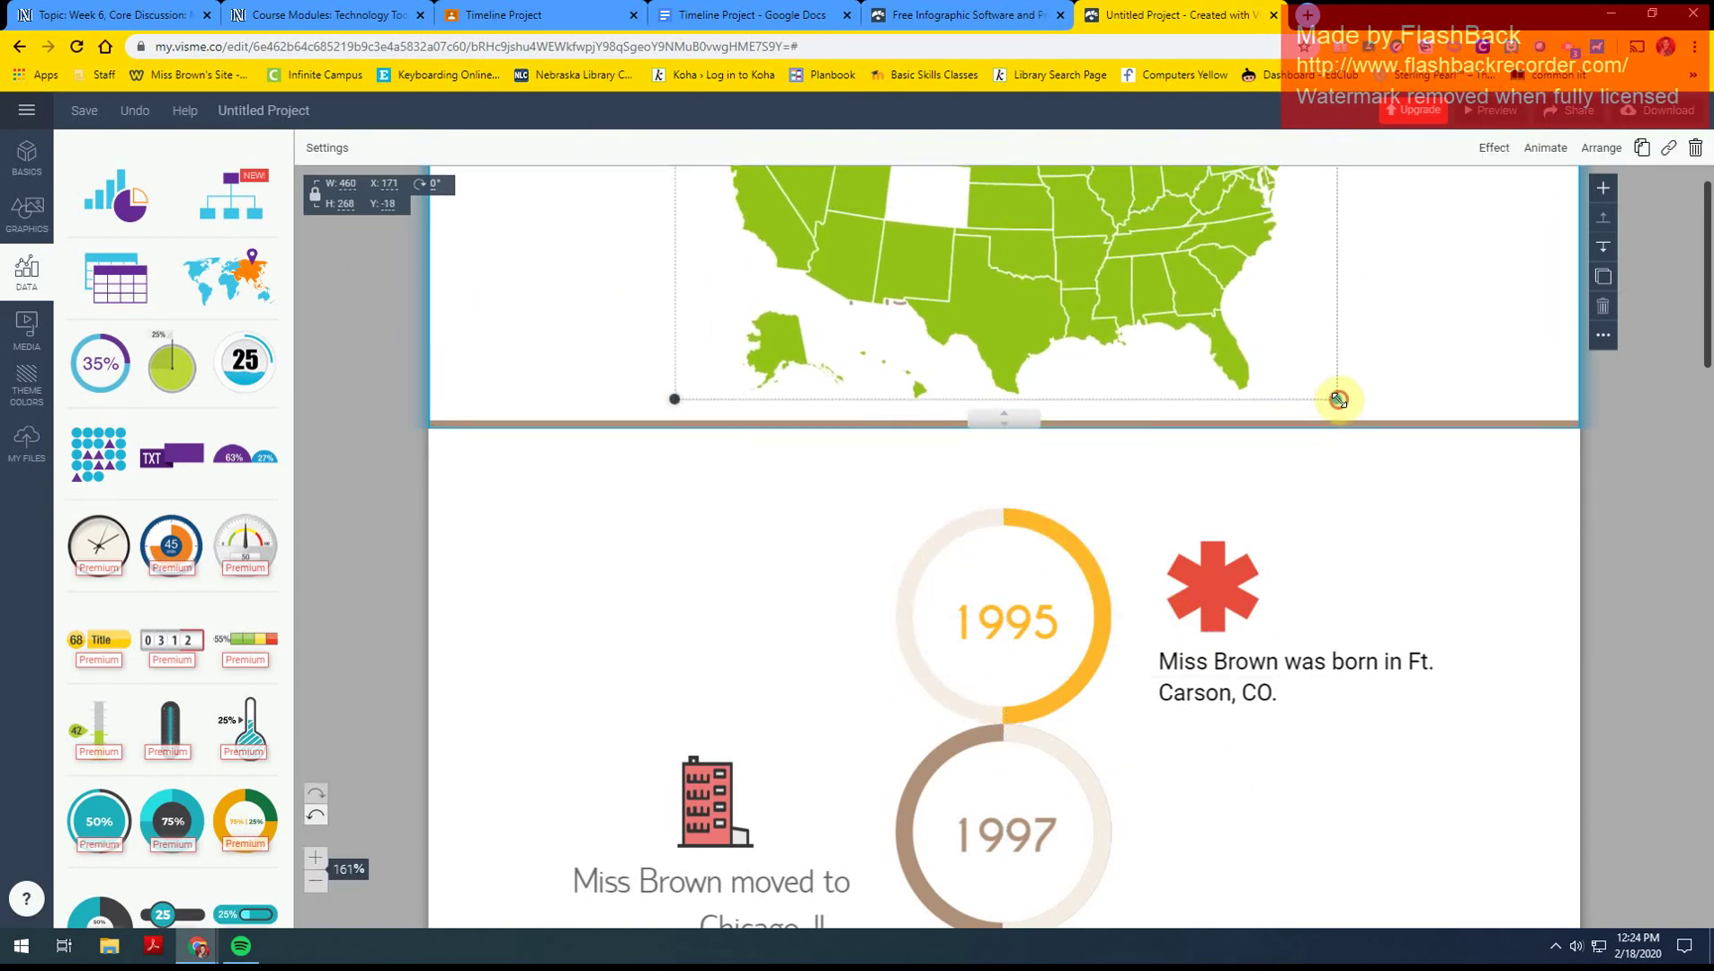
drag(1338, 400, 1047, 230)
drag(917, 191, 1173, 292)
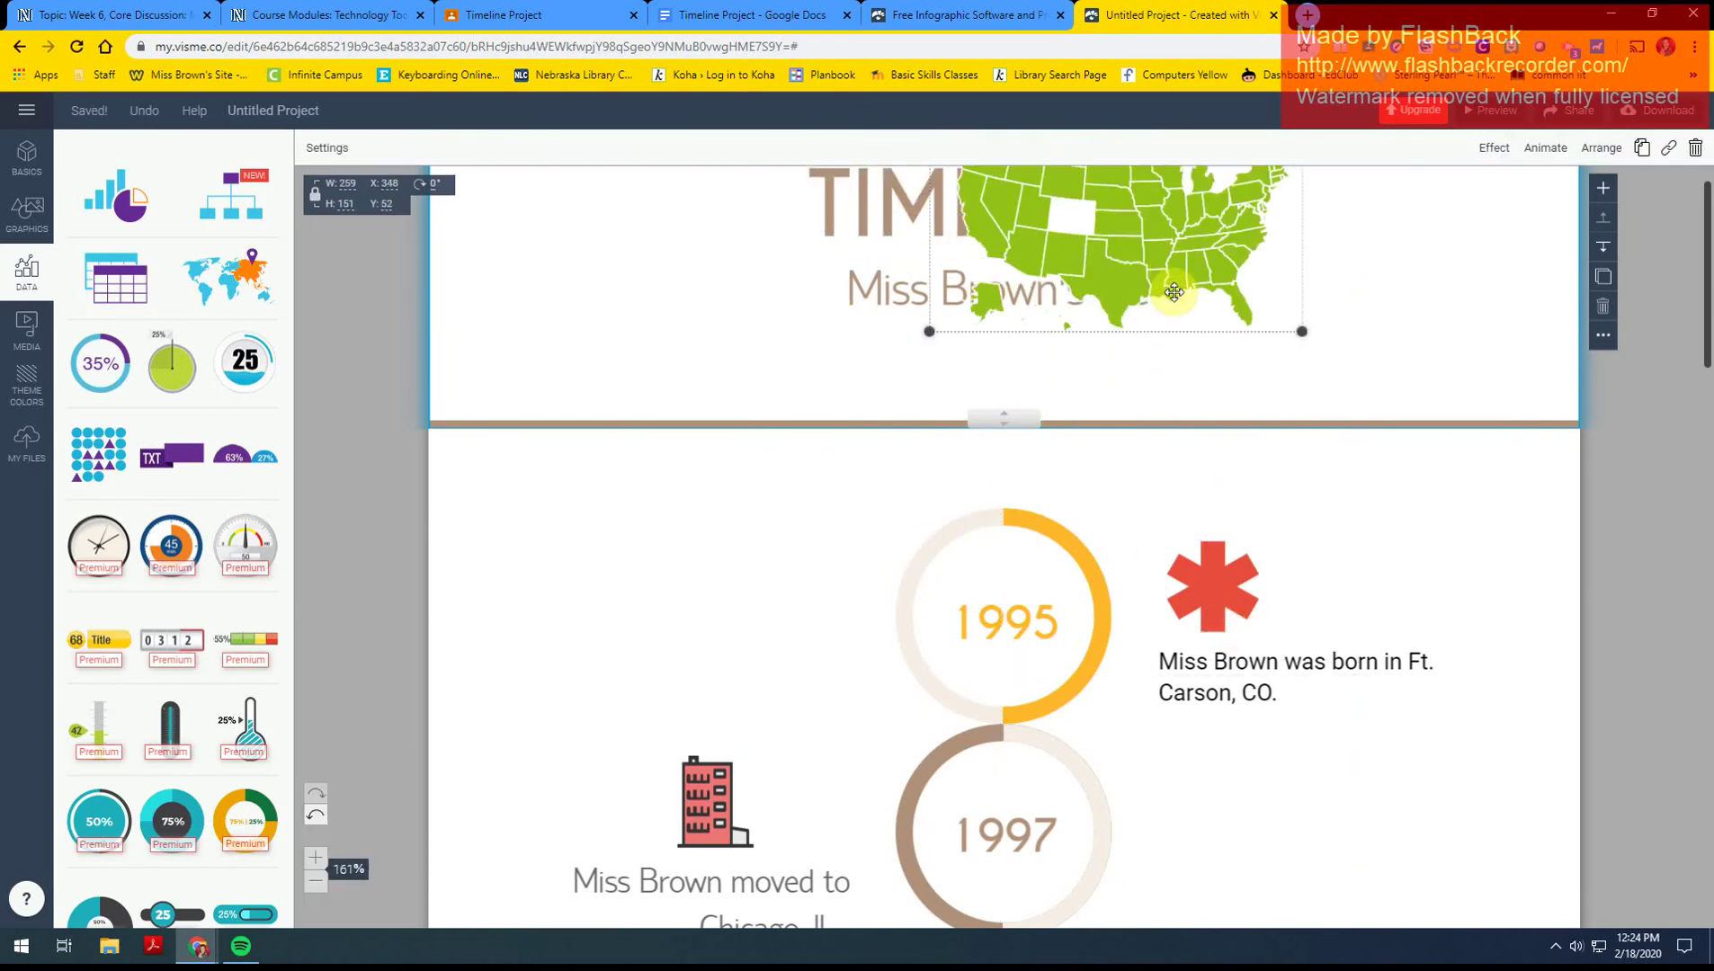
click(1692, 149)
key(ctrl+z)
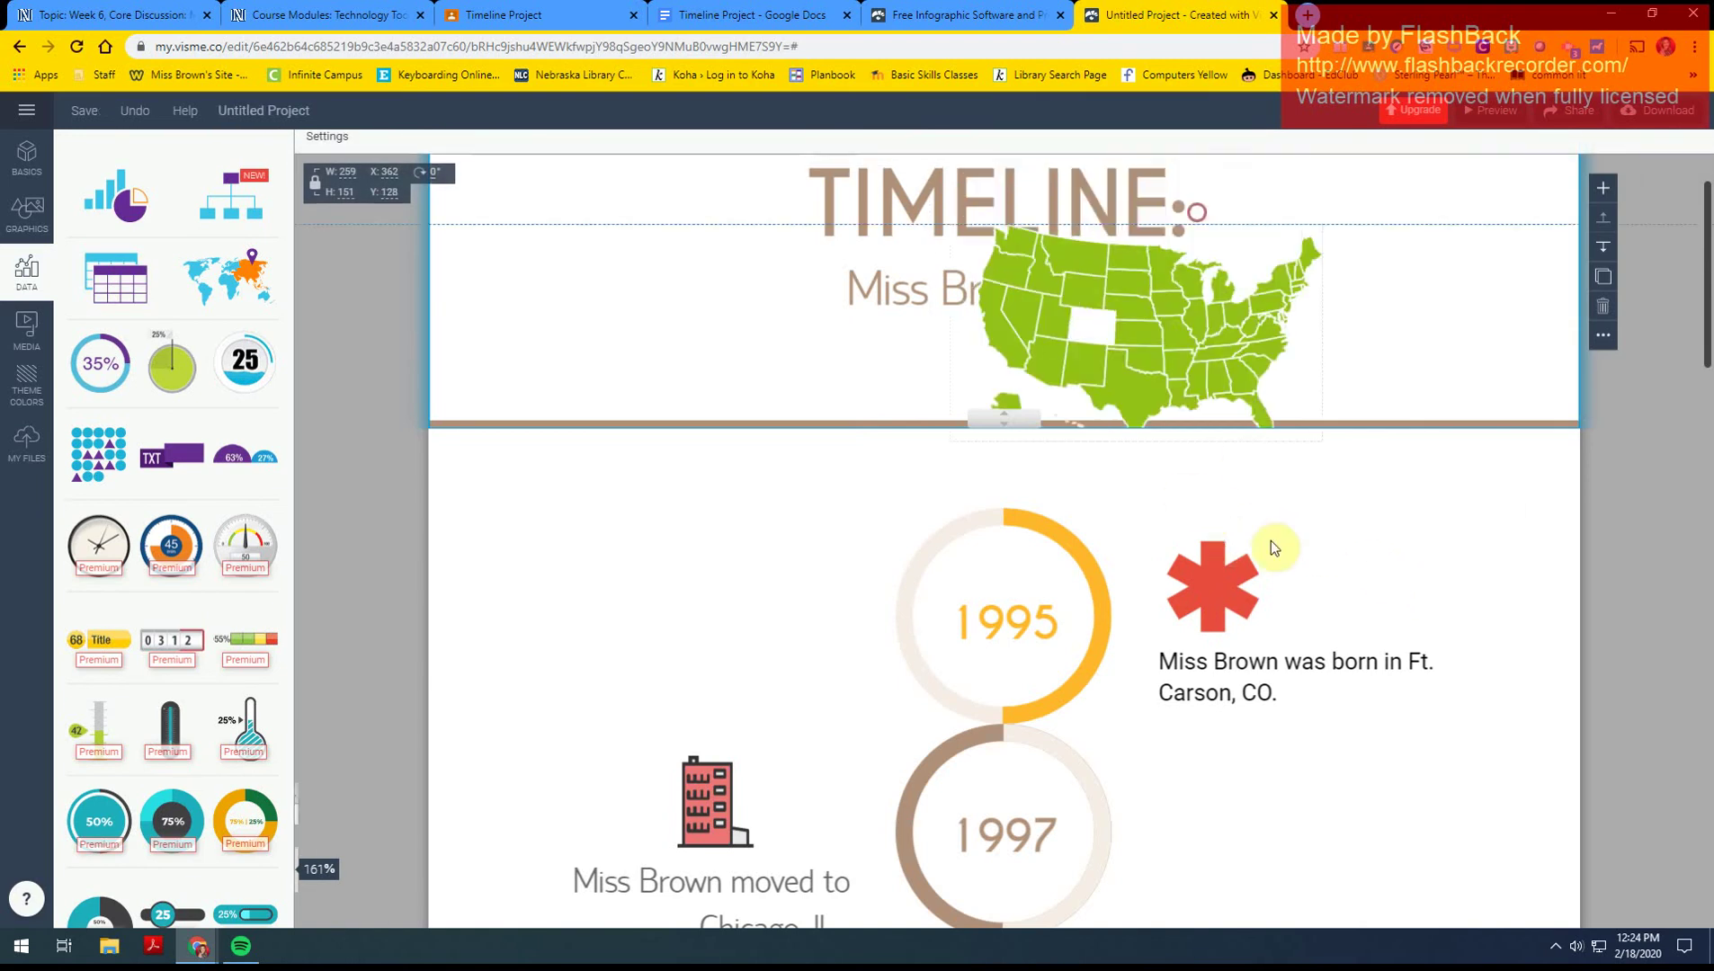
drag(1202, 217, 1255, 270)
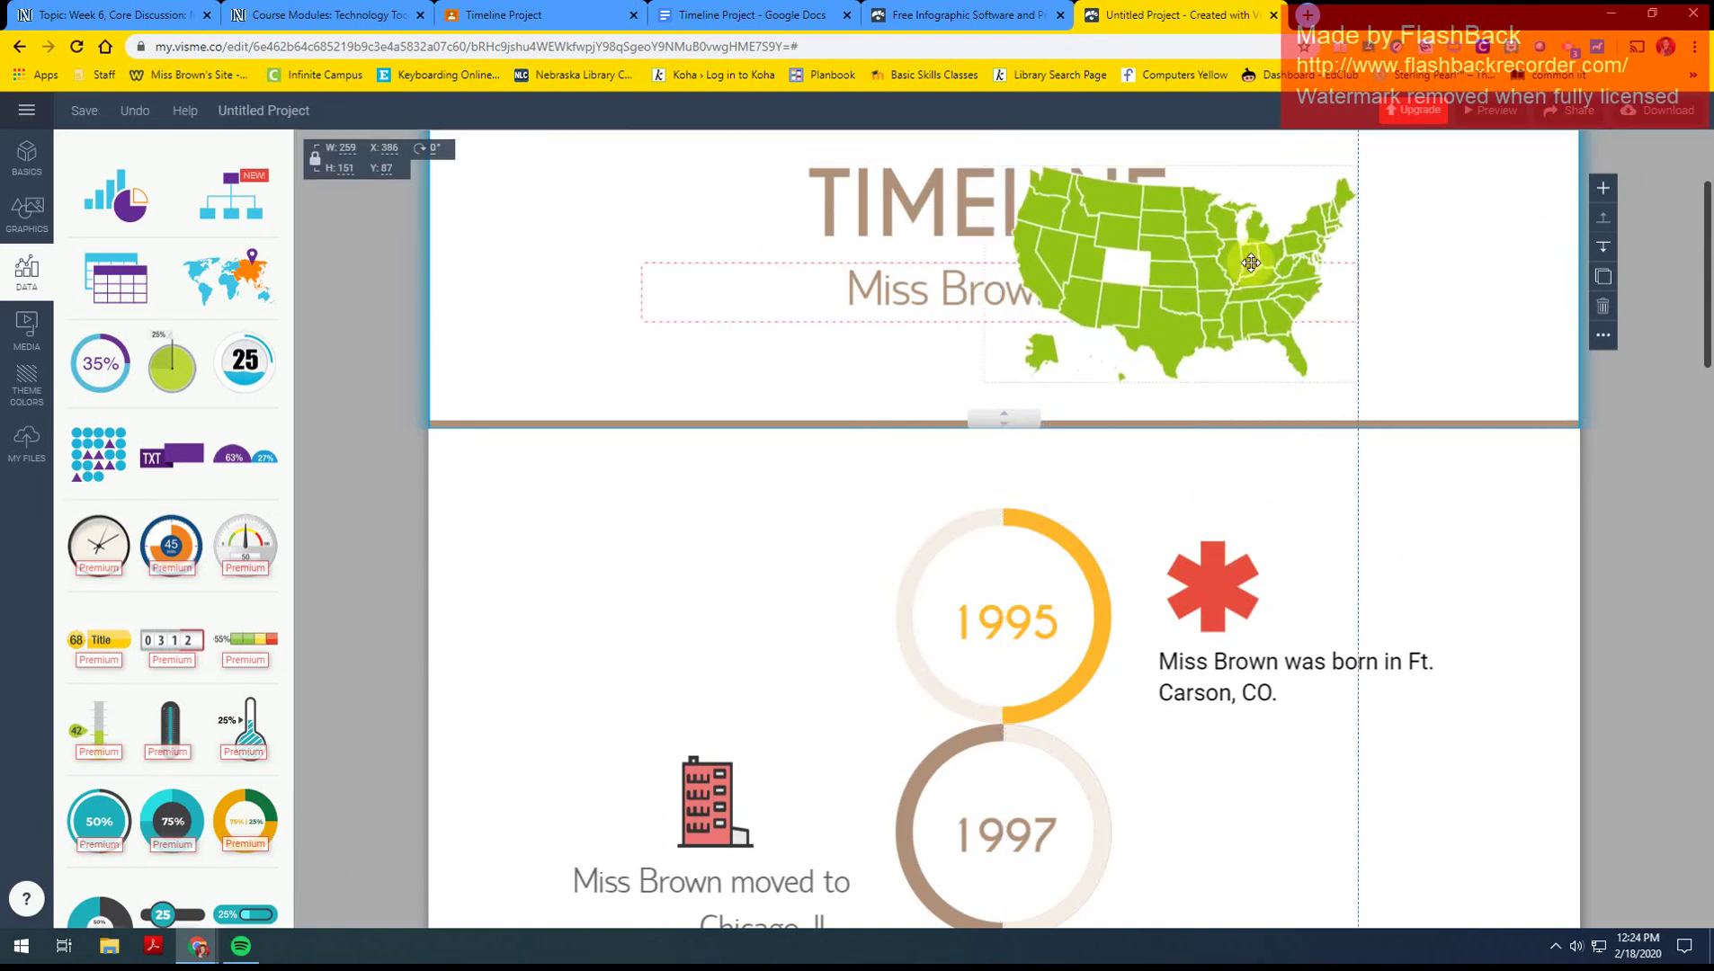
click(1614, 315)
- Delete the red asterisk beside 1995, then undo to restore it
scroll(1442, 609, down, 4)
click(1196, 196)
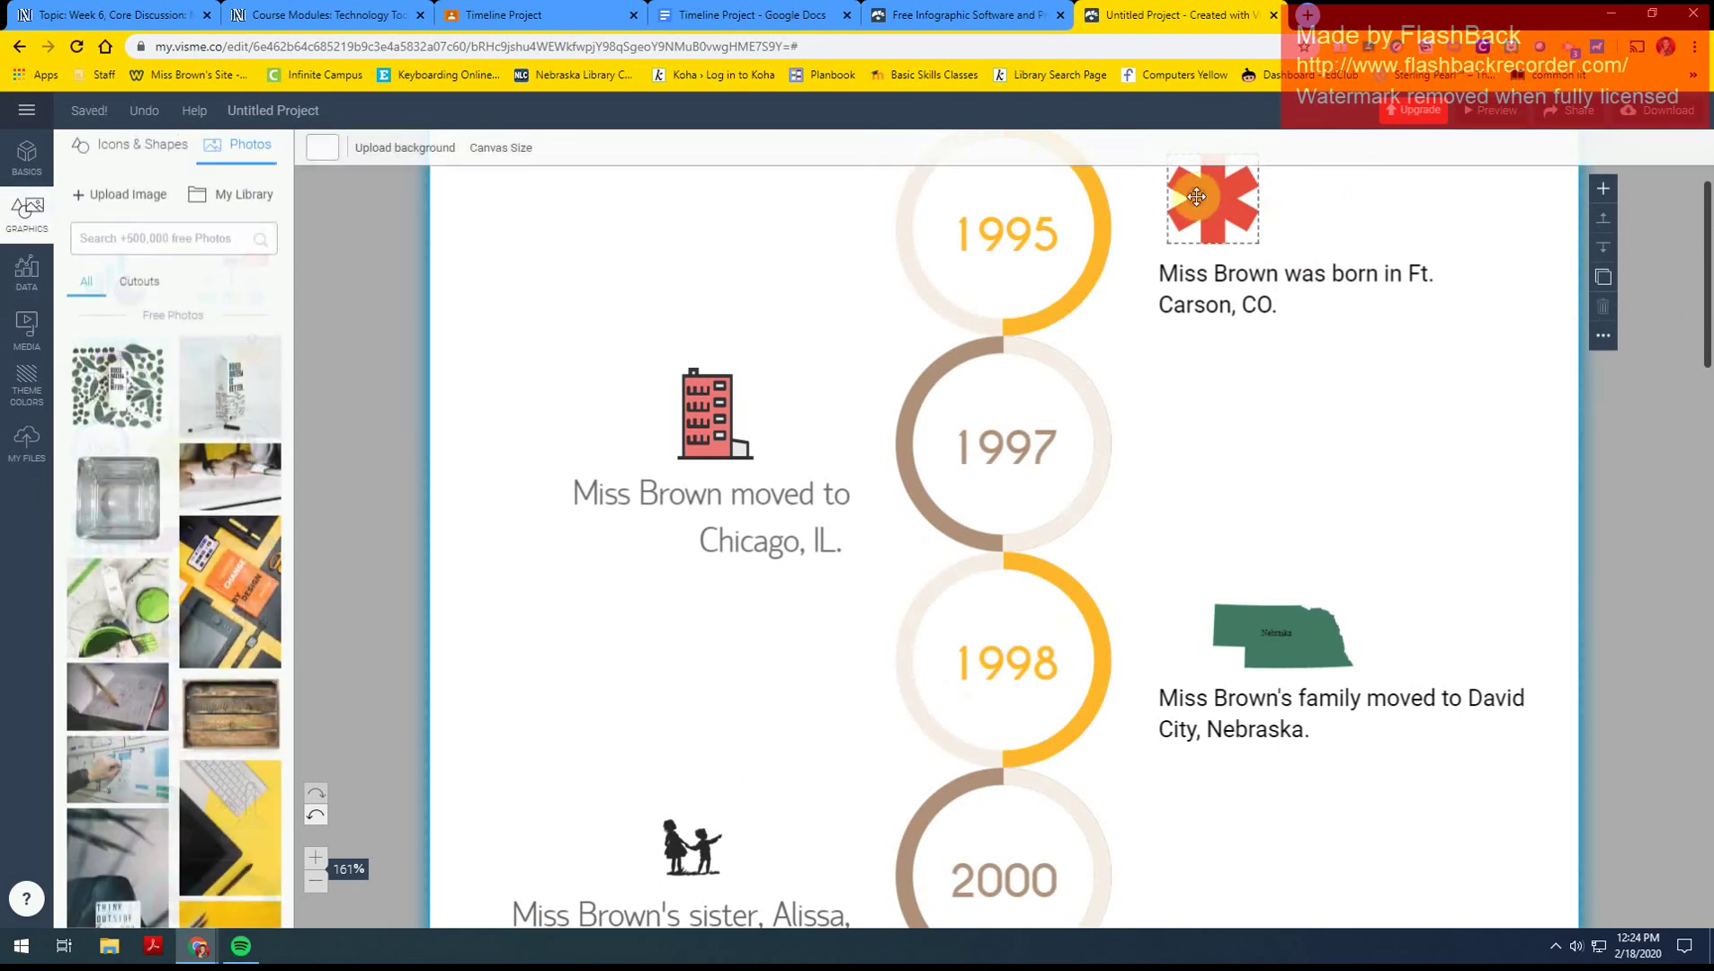
key(Delete)
scroll(1239, 289, up, 2)
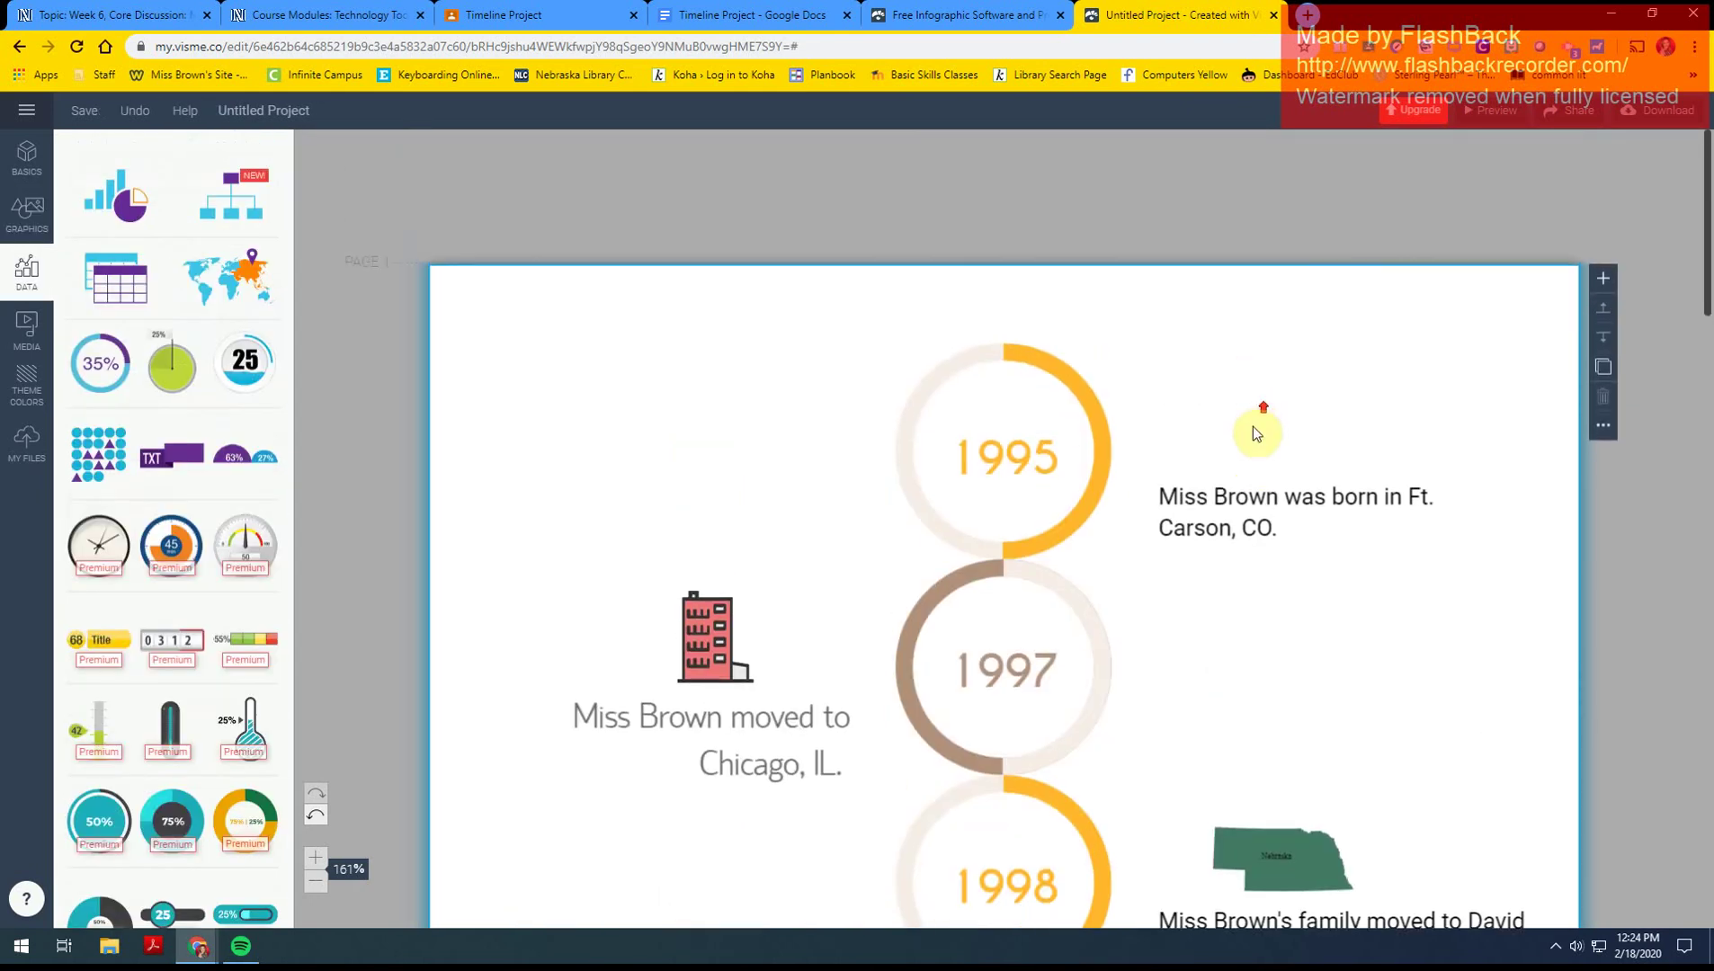
scroll(1252, 426, down, 3)
scroll(1255, 438, up, 3)
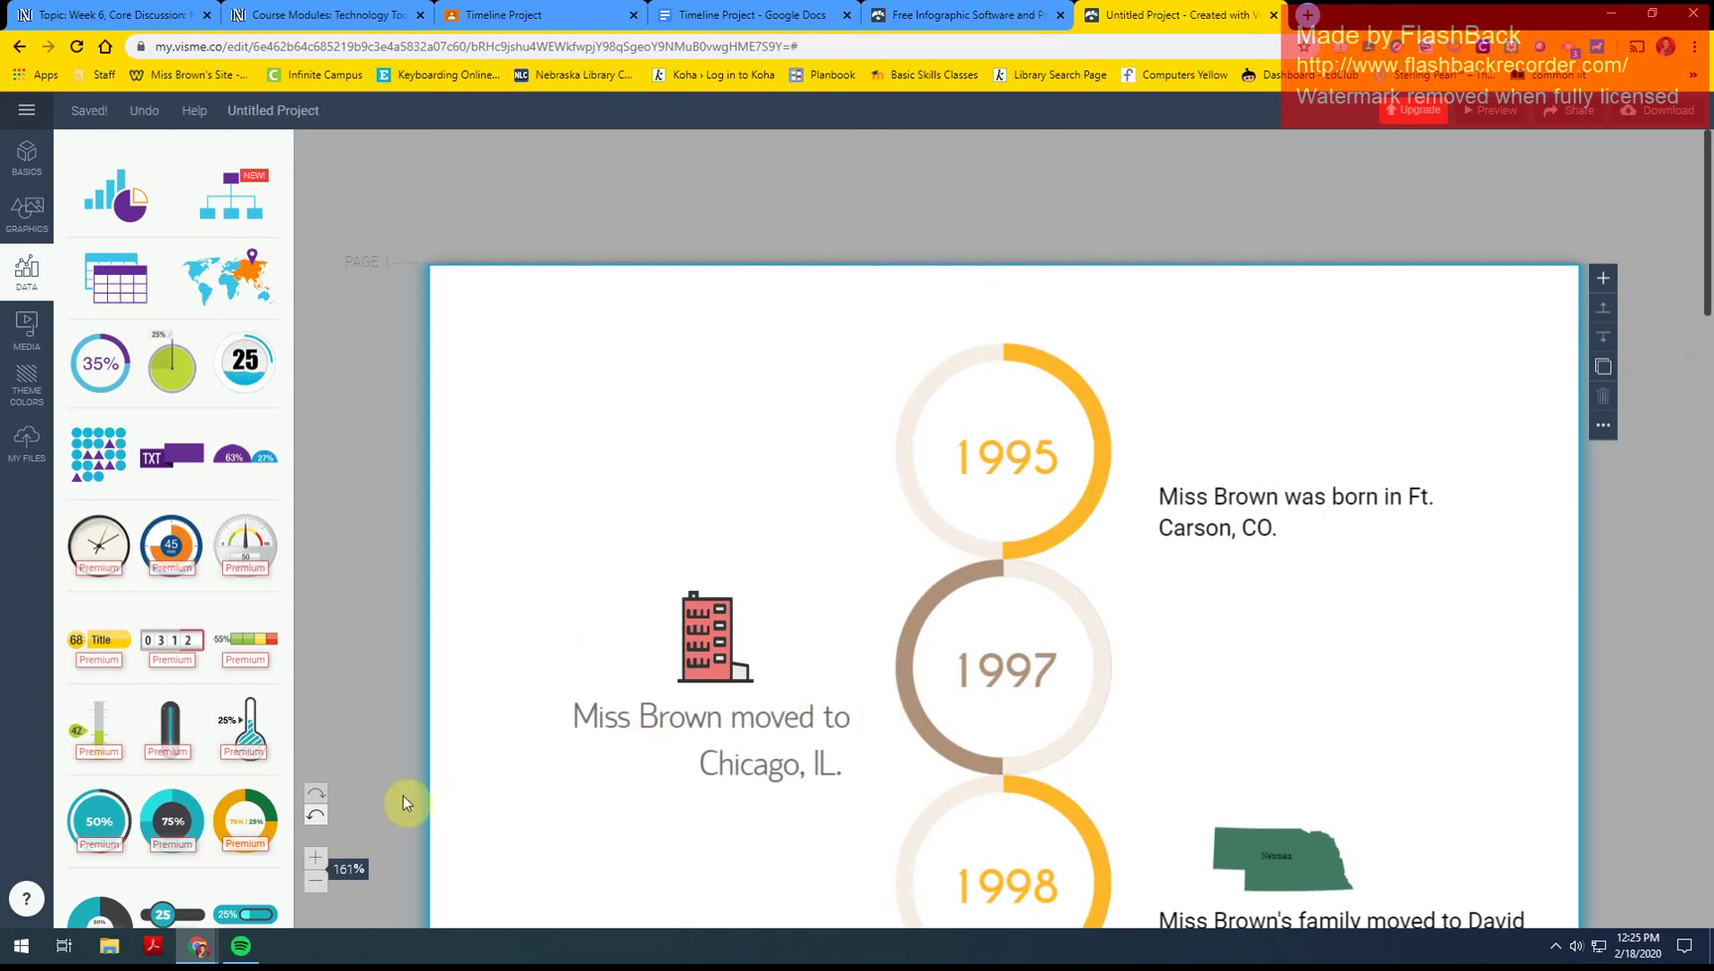
click(316, 815)
click(316, 815)
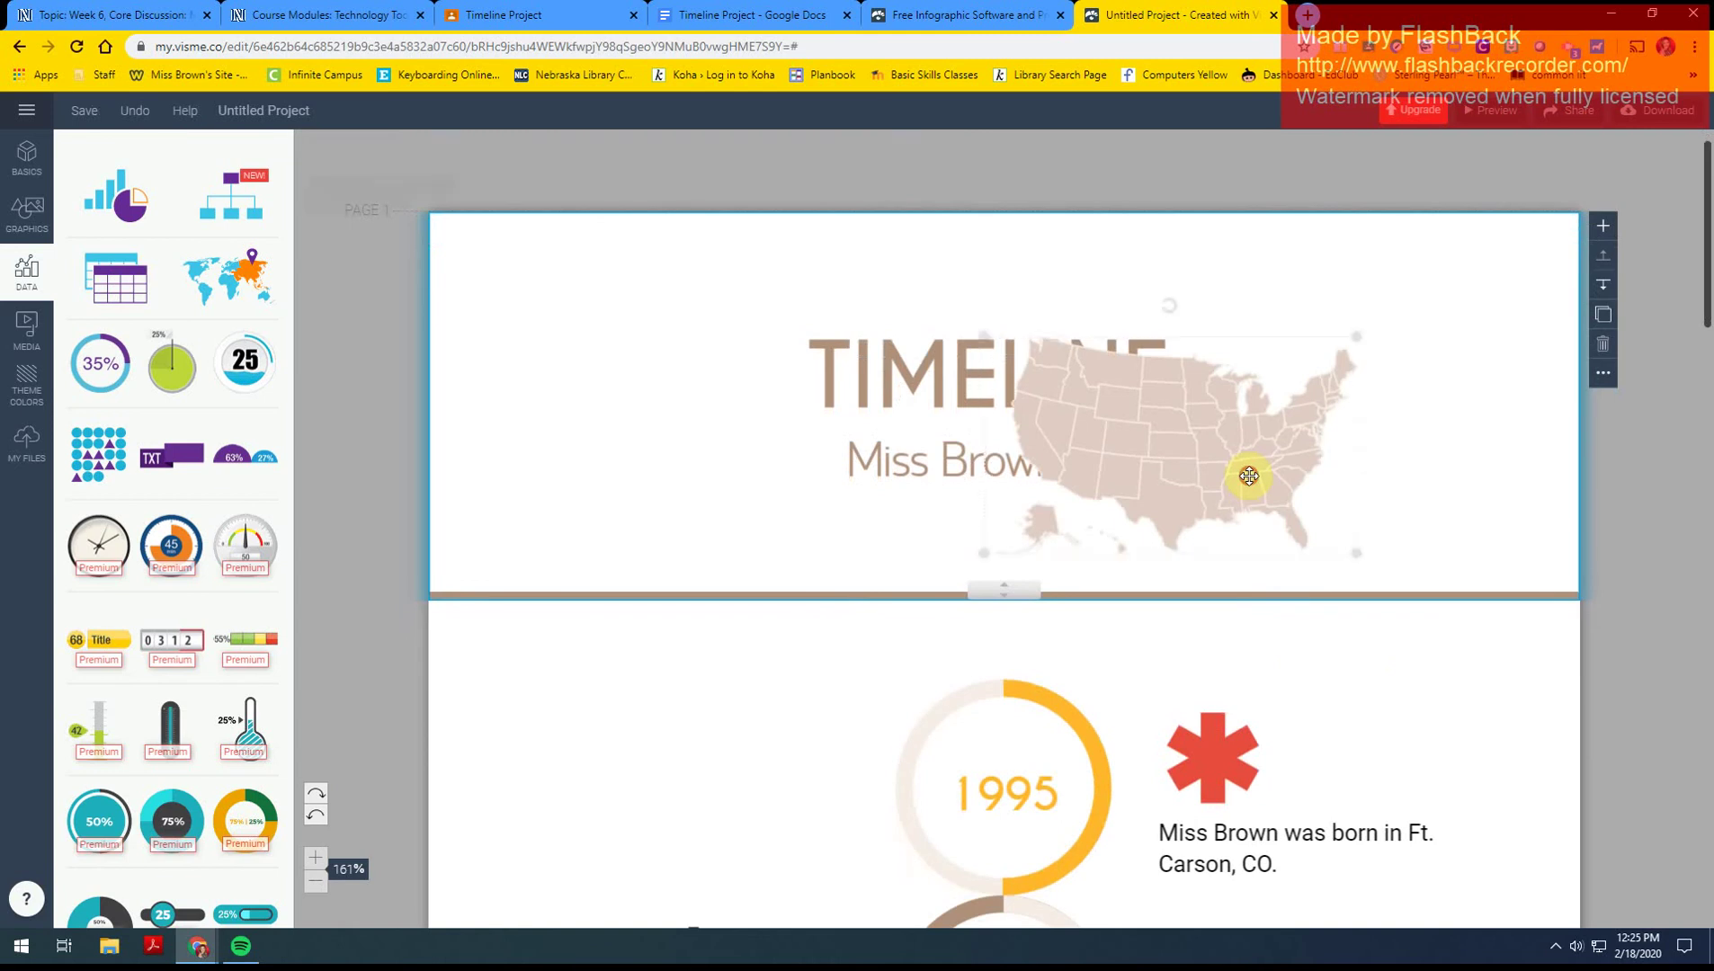
- Delete the US map covering the title and the red asterisk beside 1995
click(1243, 475)
key(Delete)
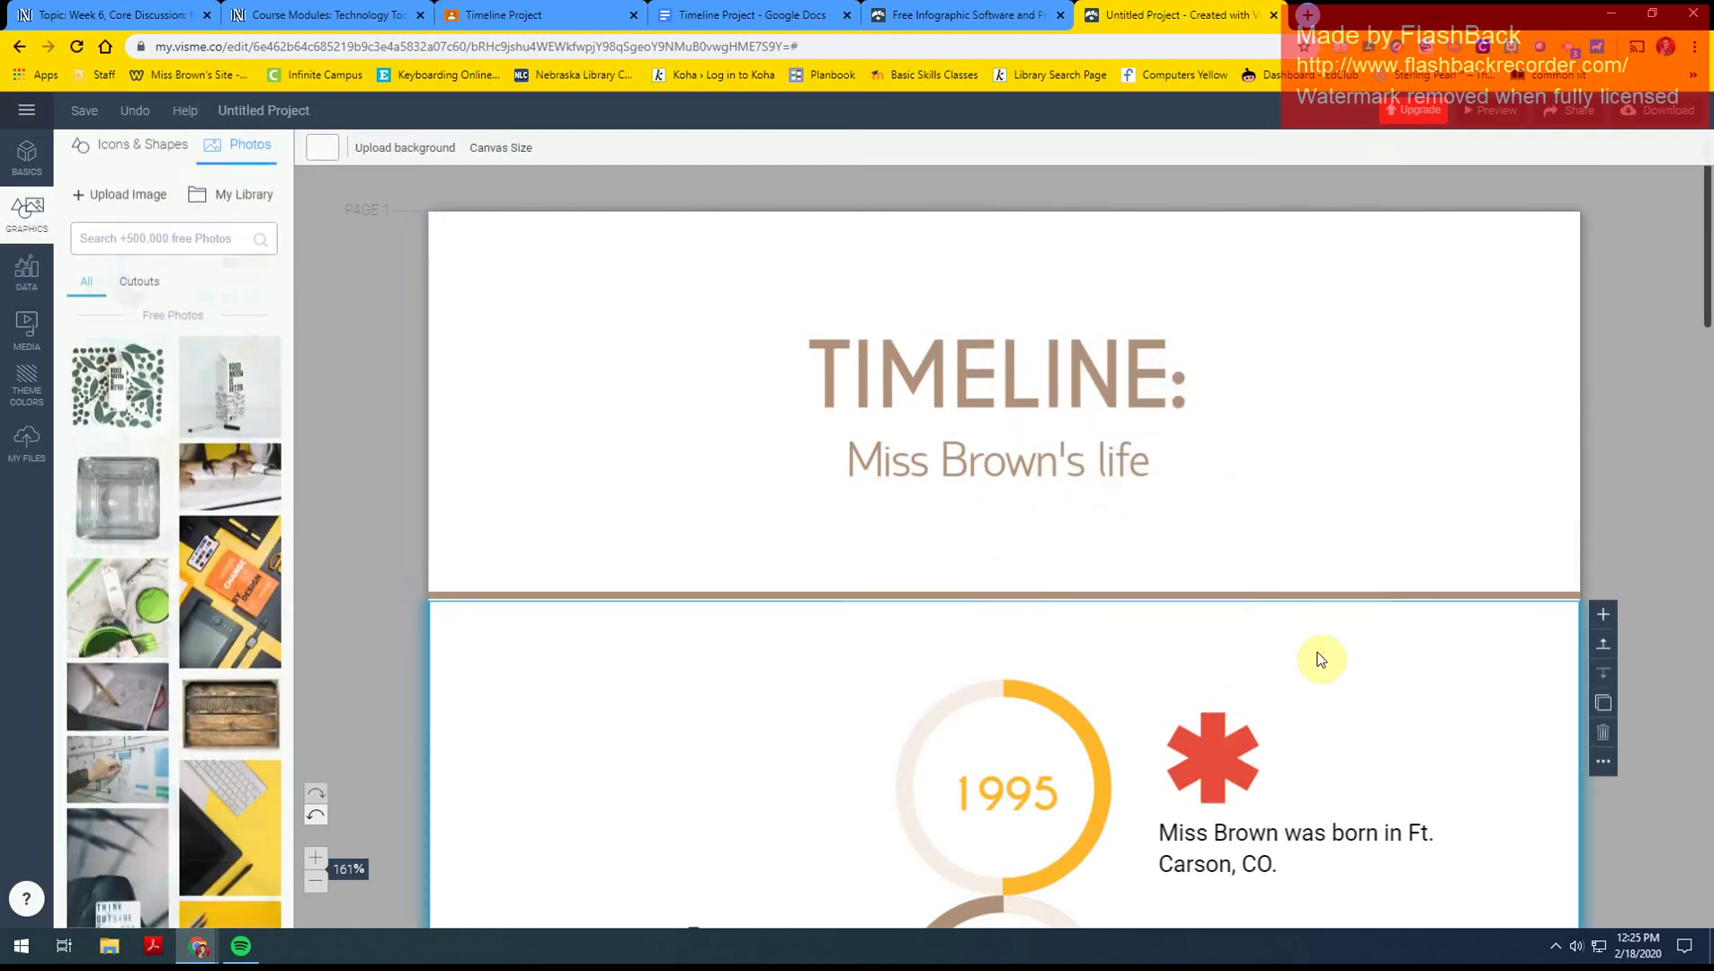
scroll(1316, 657, down, 3)
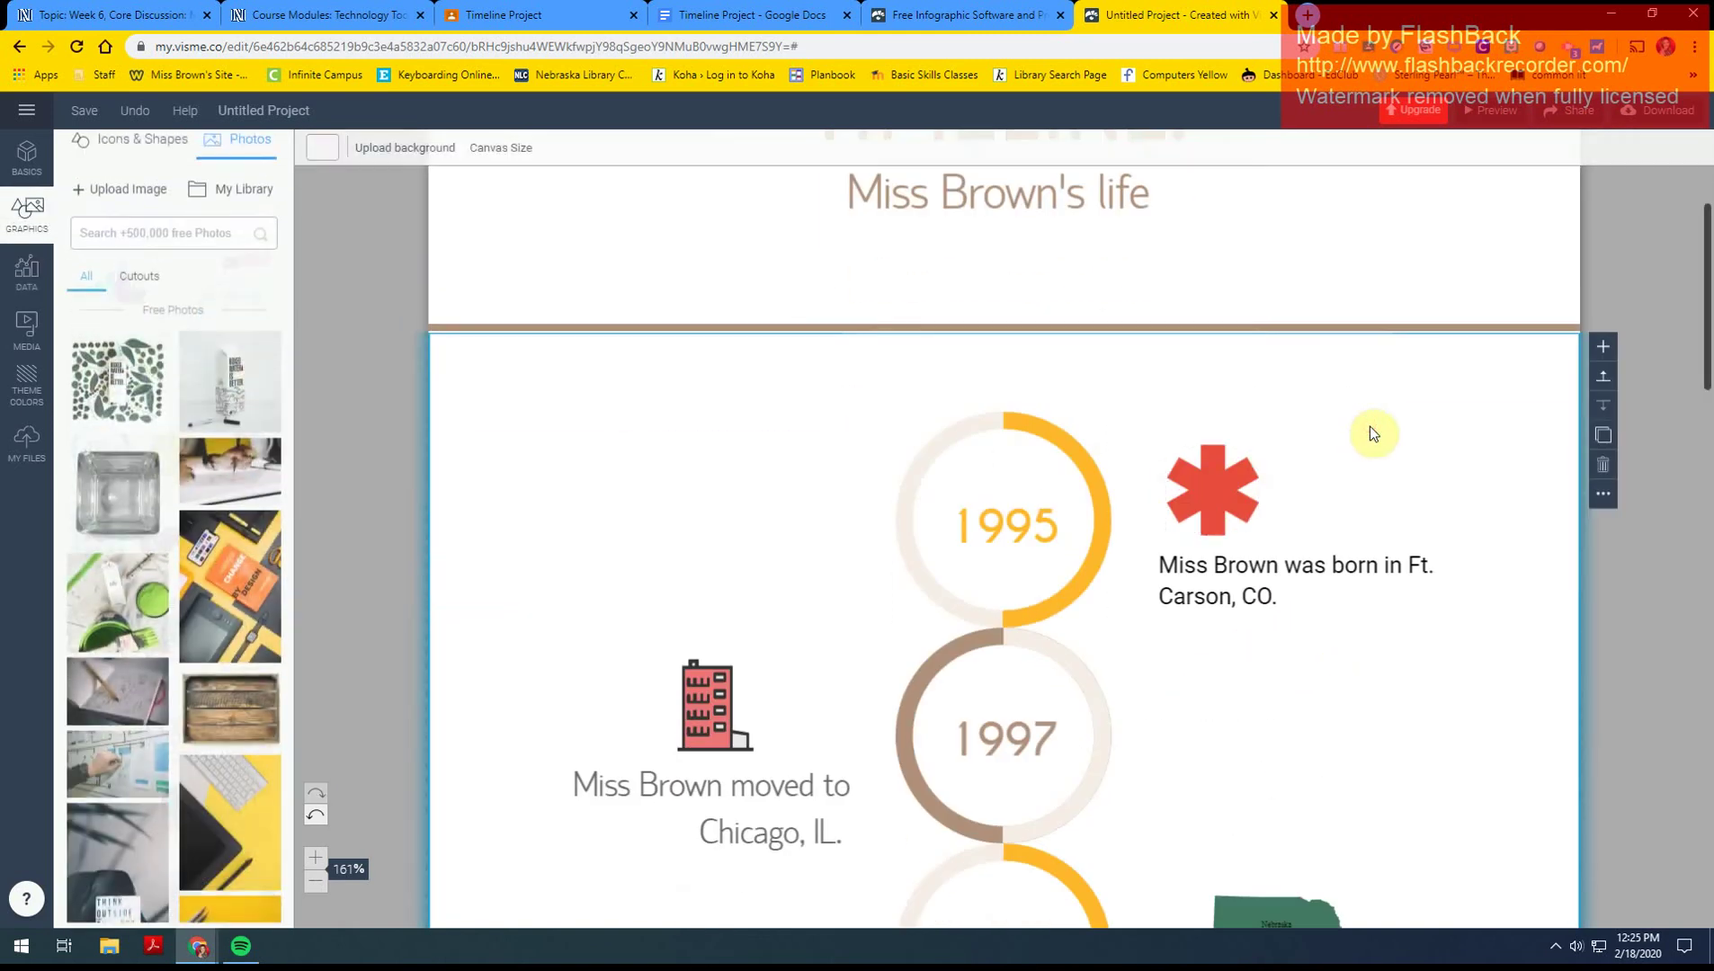
click(1222, 492)
key(Delete)
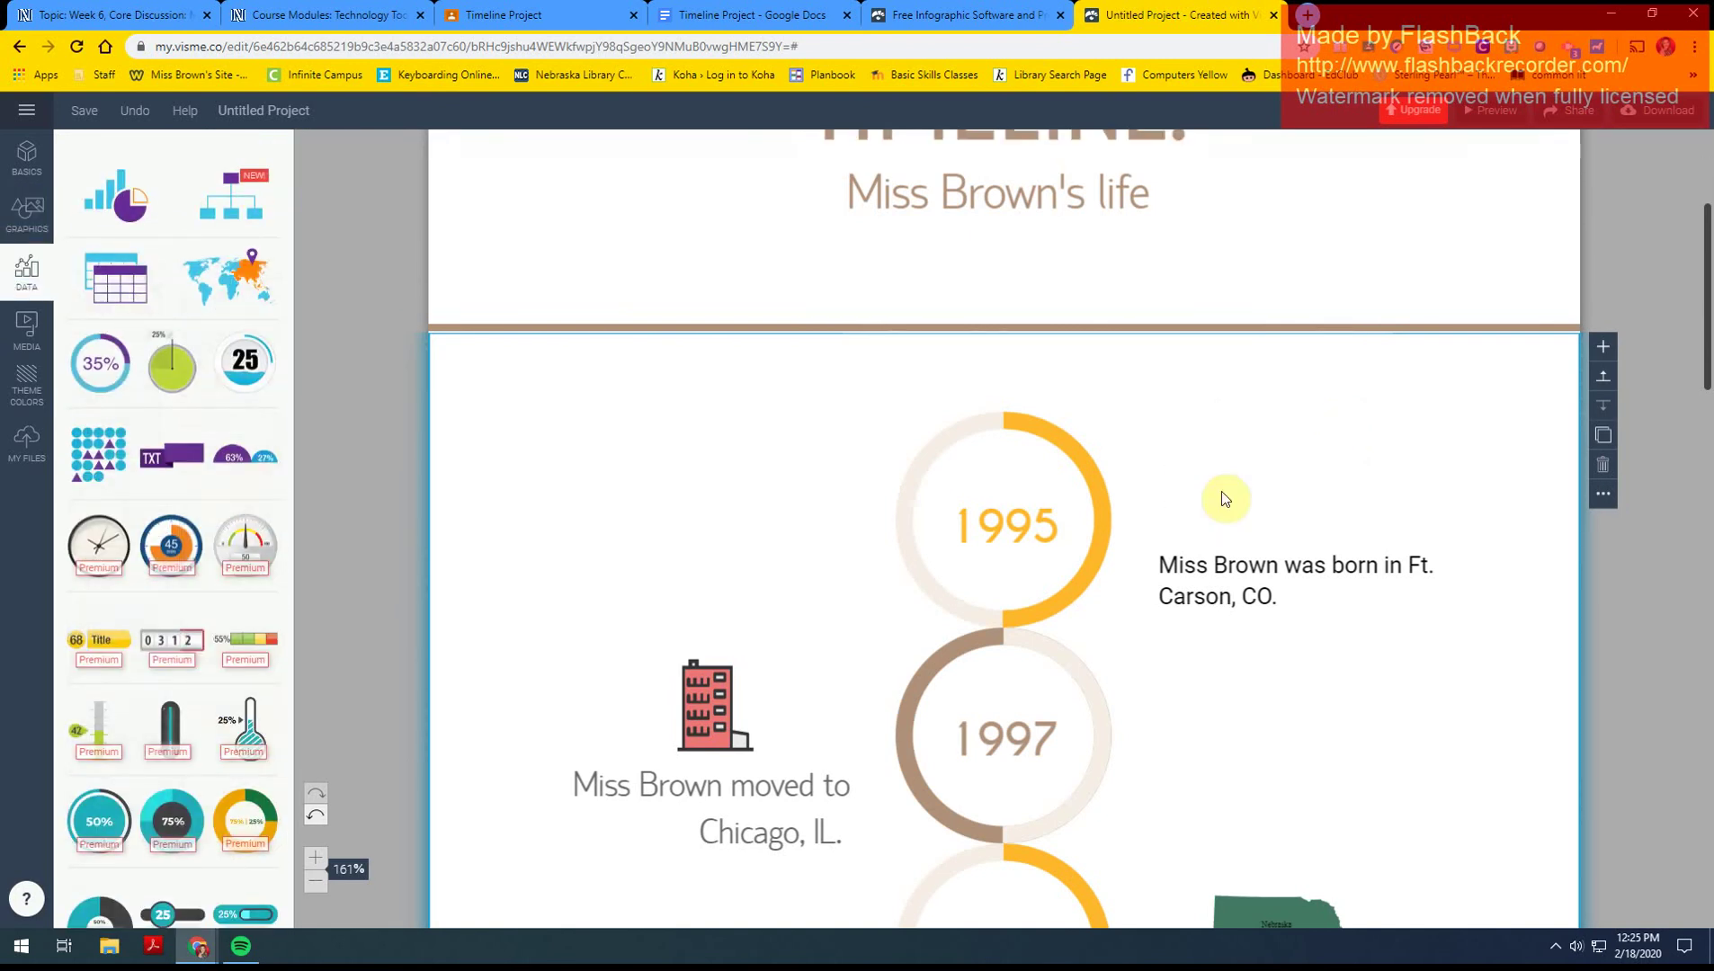
click(339, 344)
click(27, 279)
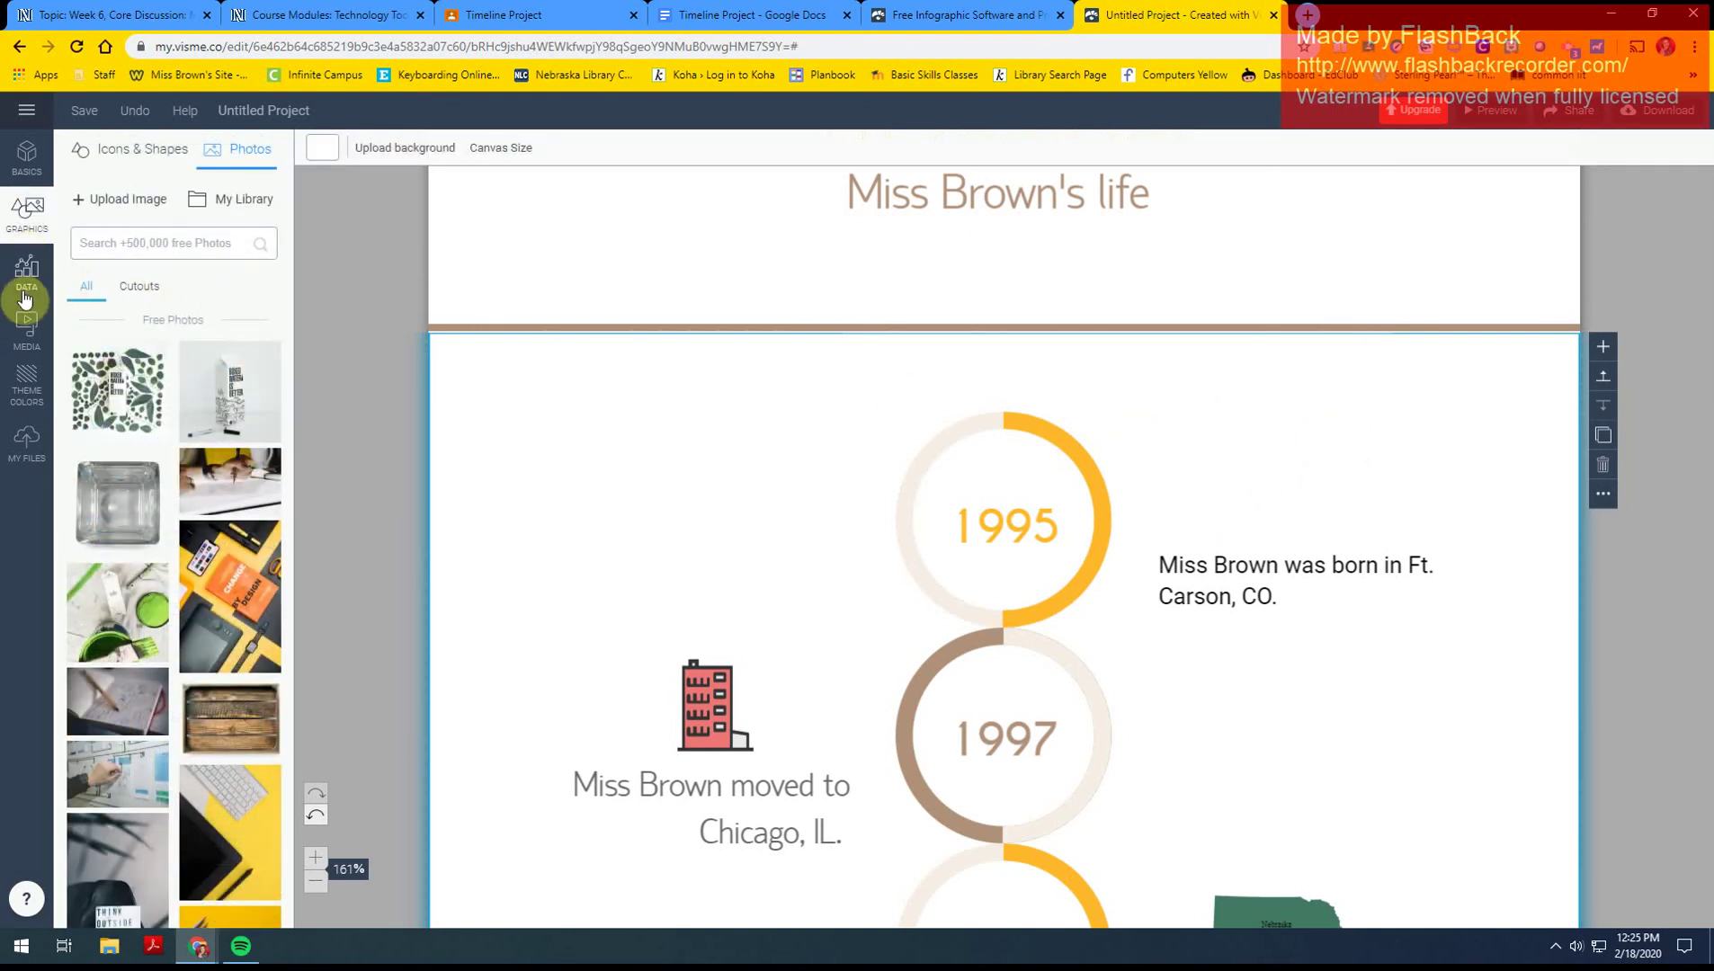
- Insert a United States map with Colorado coloured black onto the timeline
click(224, 294)
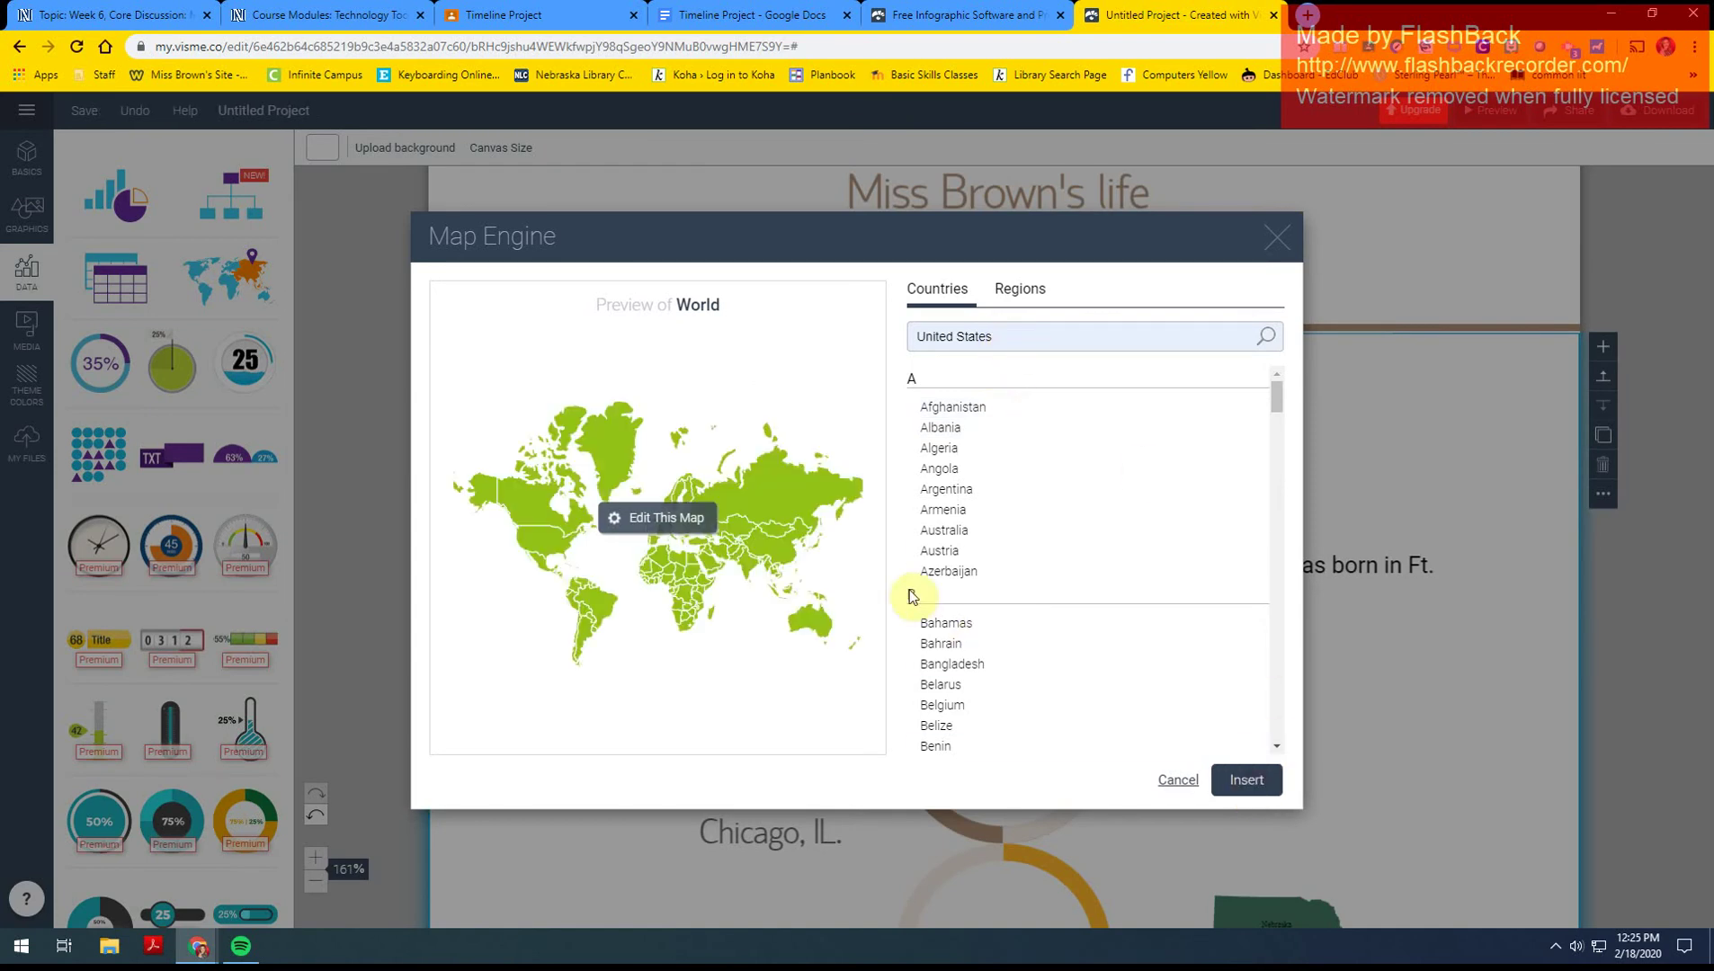
click(646, 521)
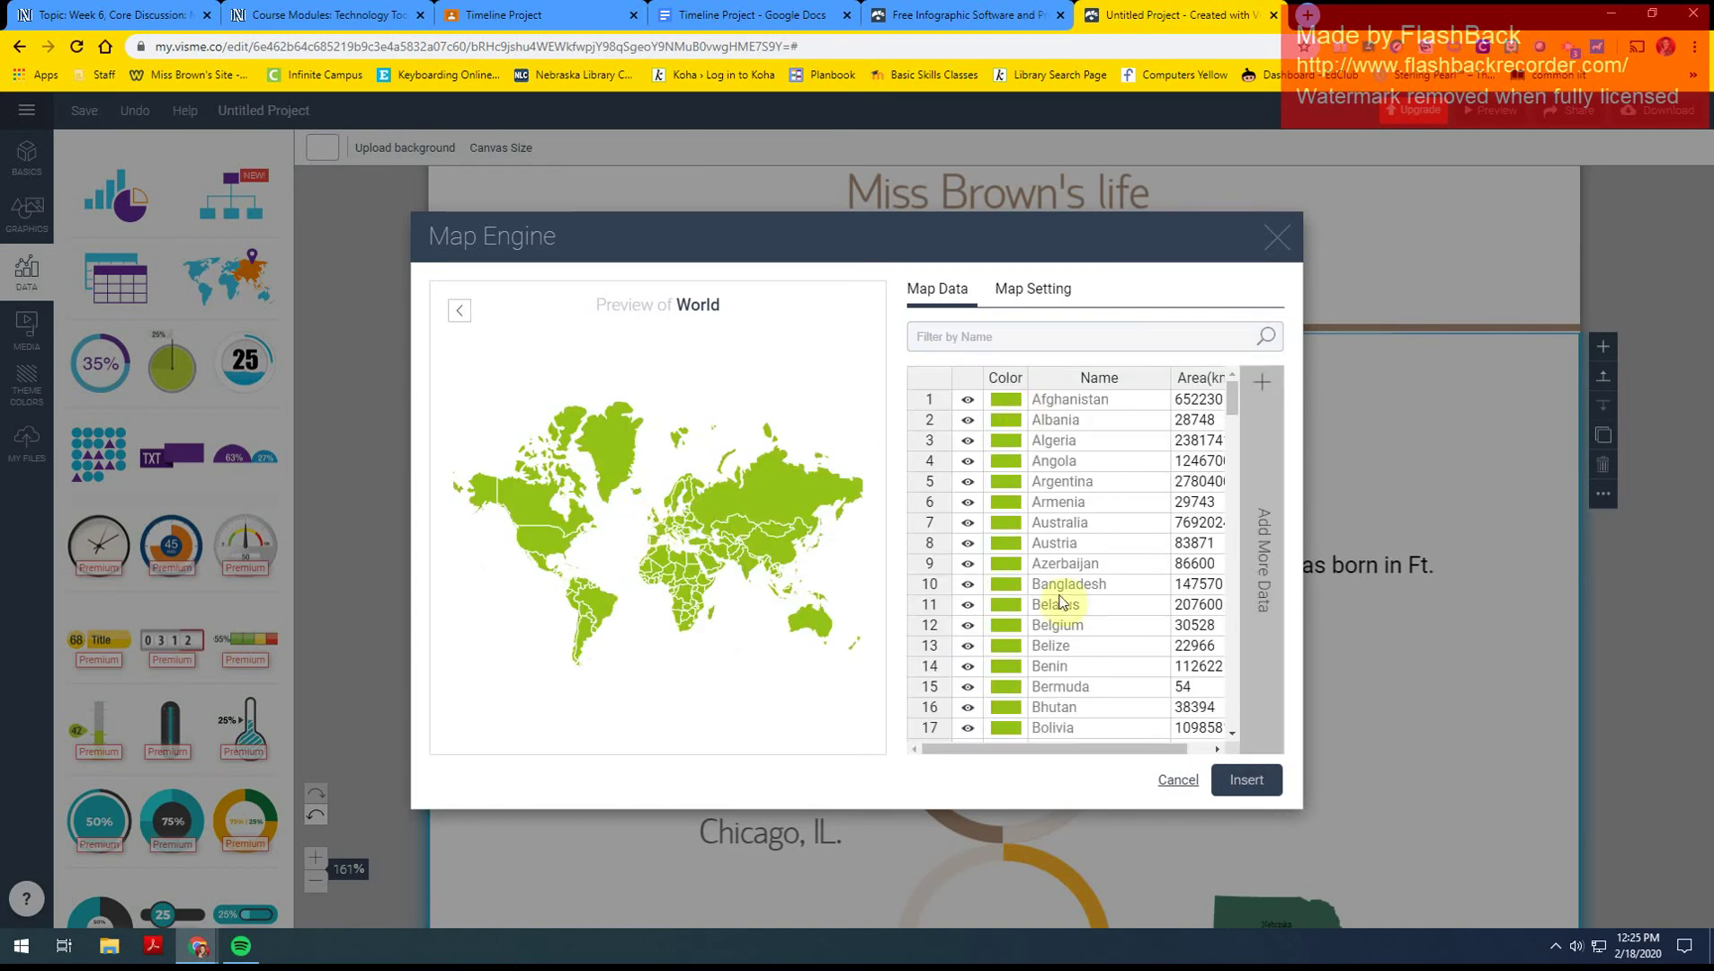
click(1190, 782)
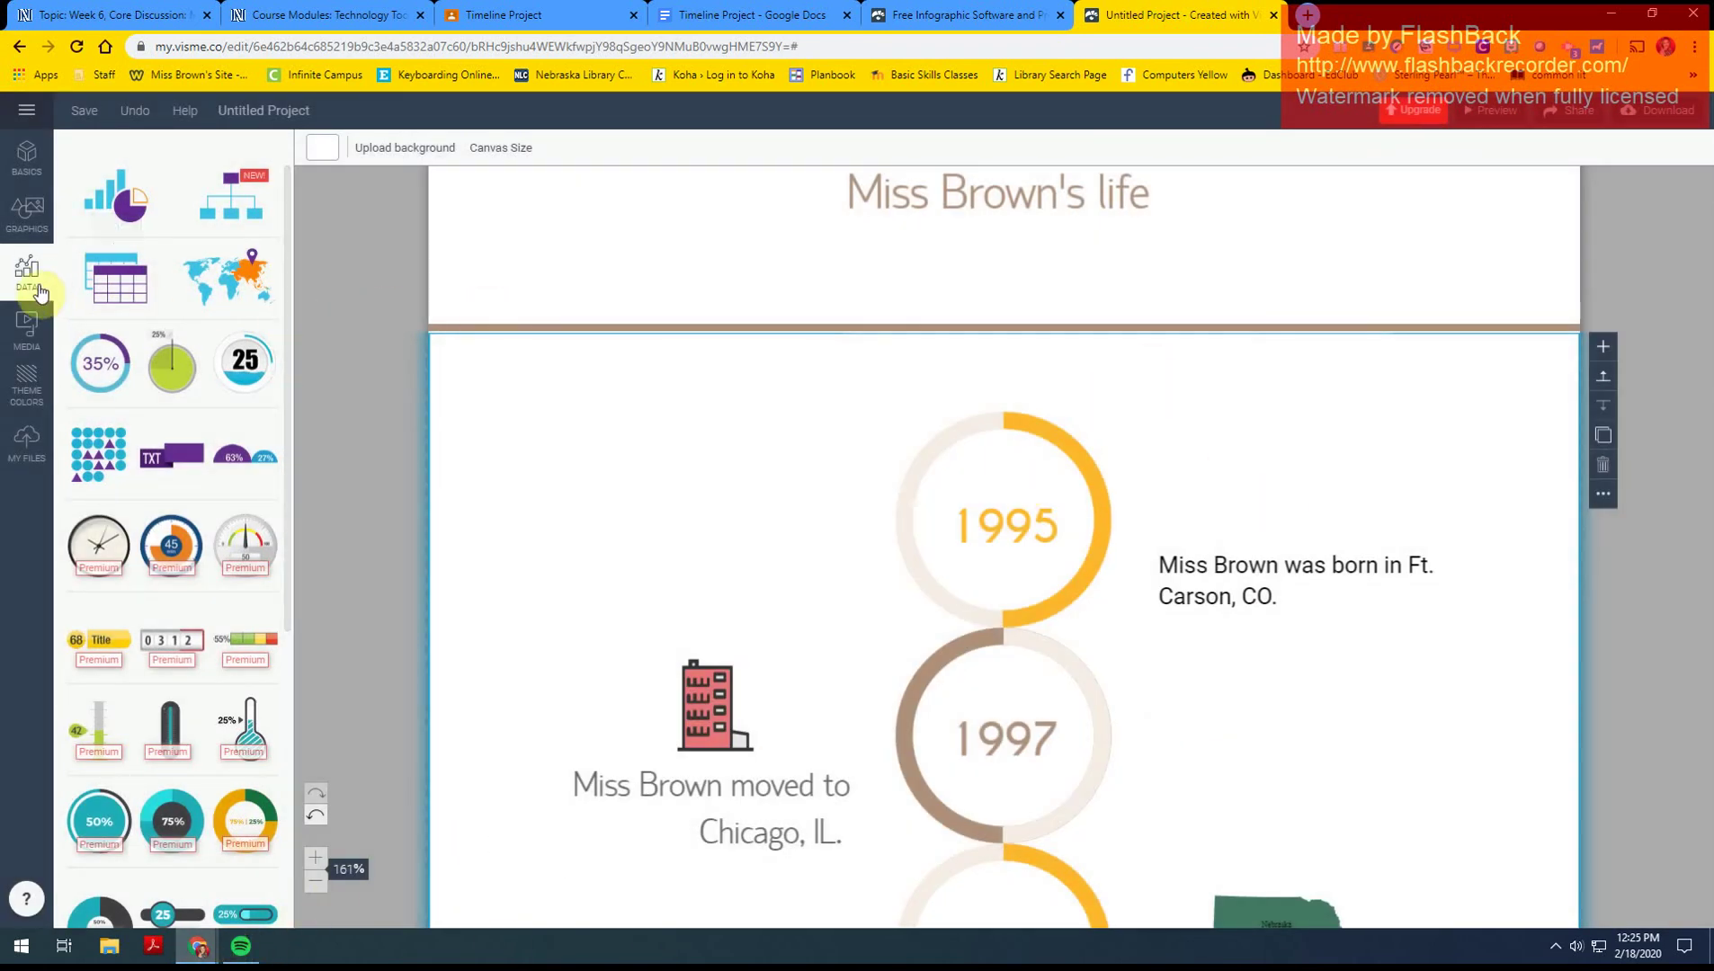
click(247, 280)
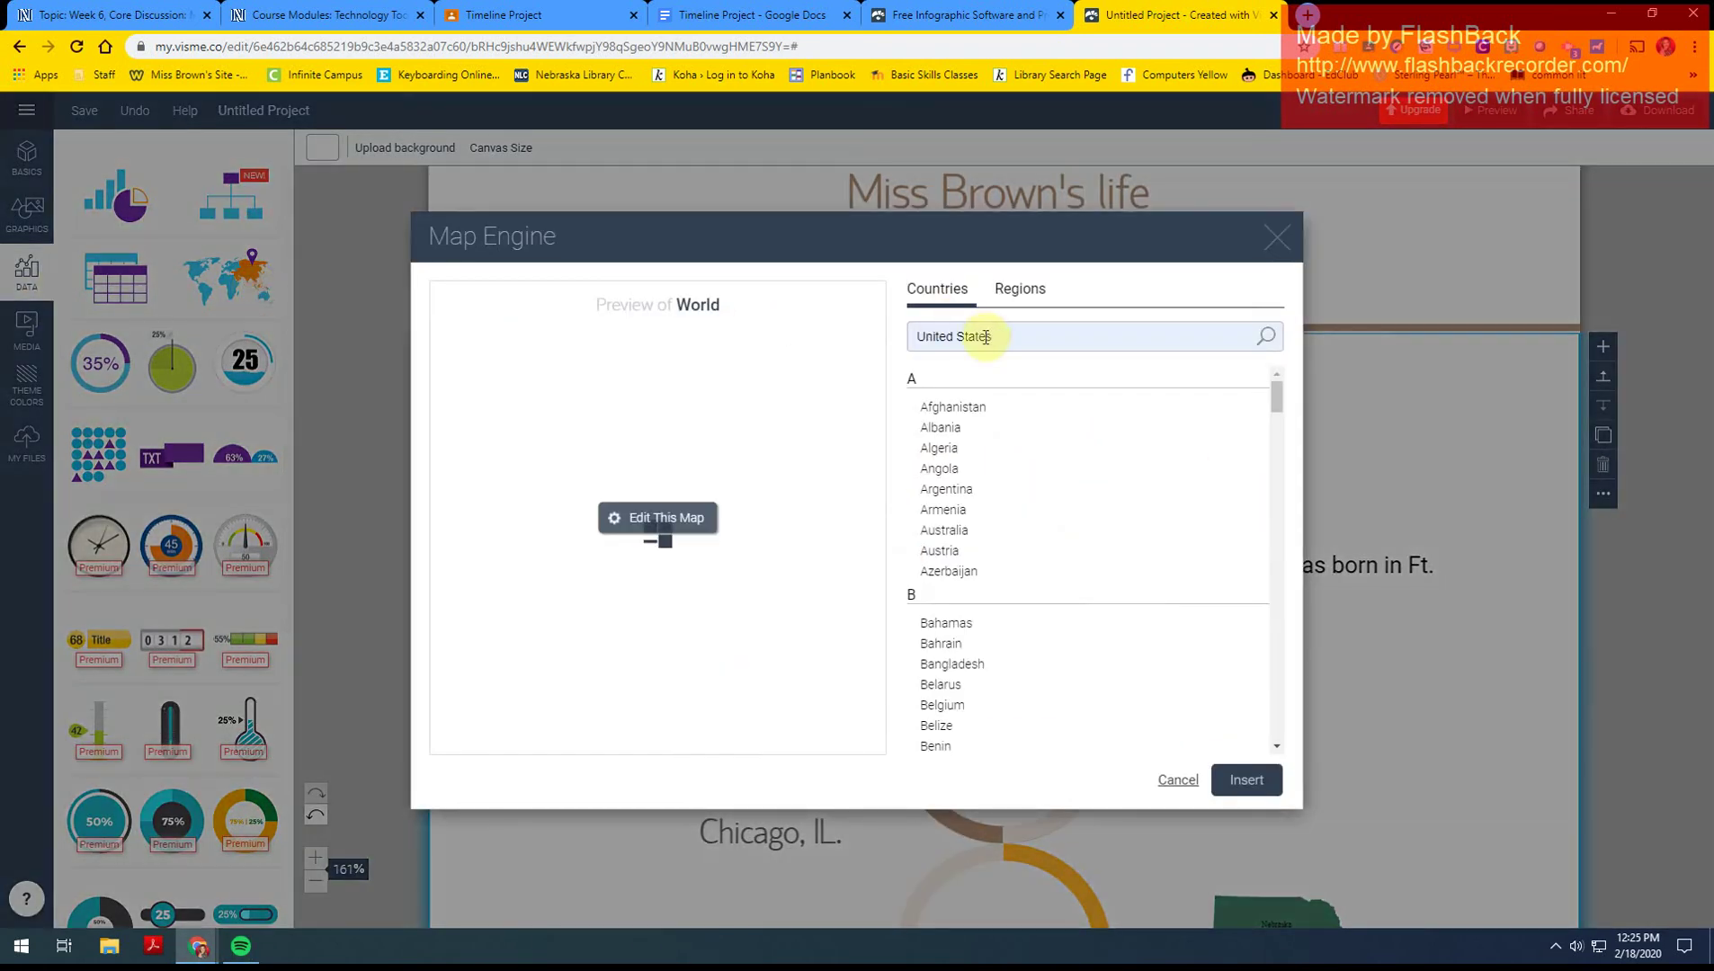
drag(1277, 394, 1275, 725)
click(988, 434)
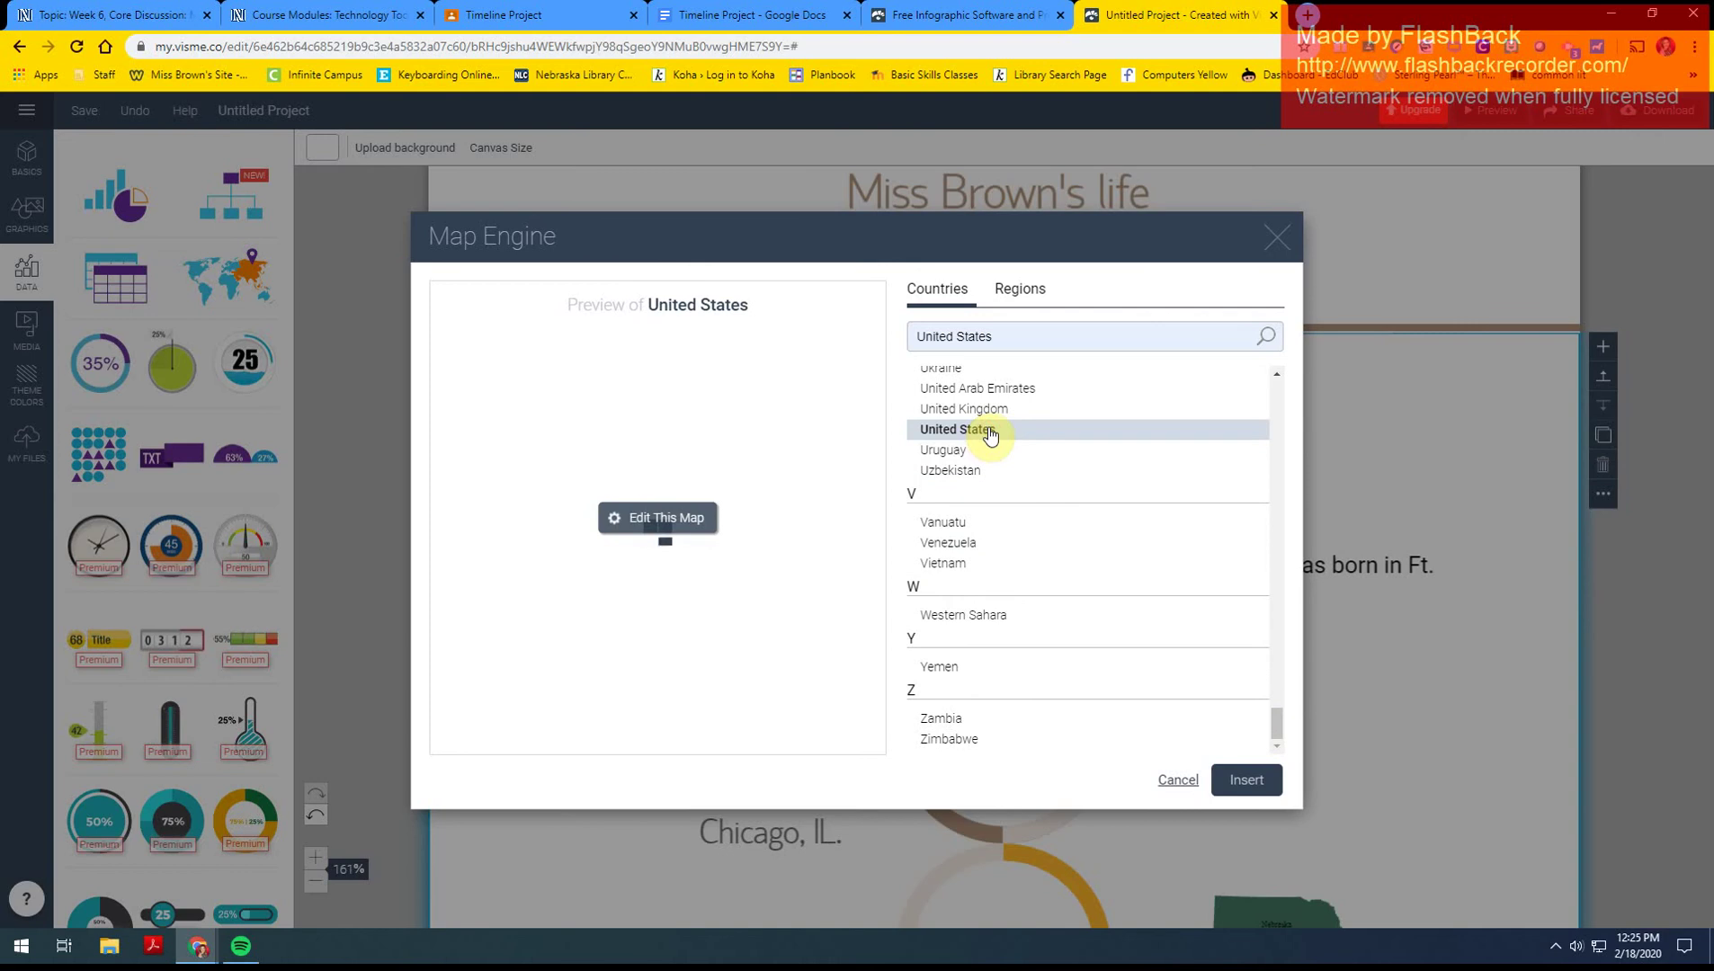
click(652, 518)
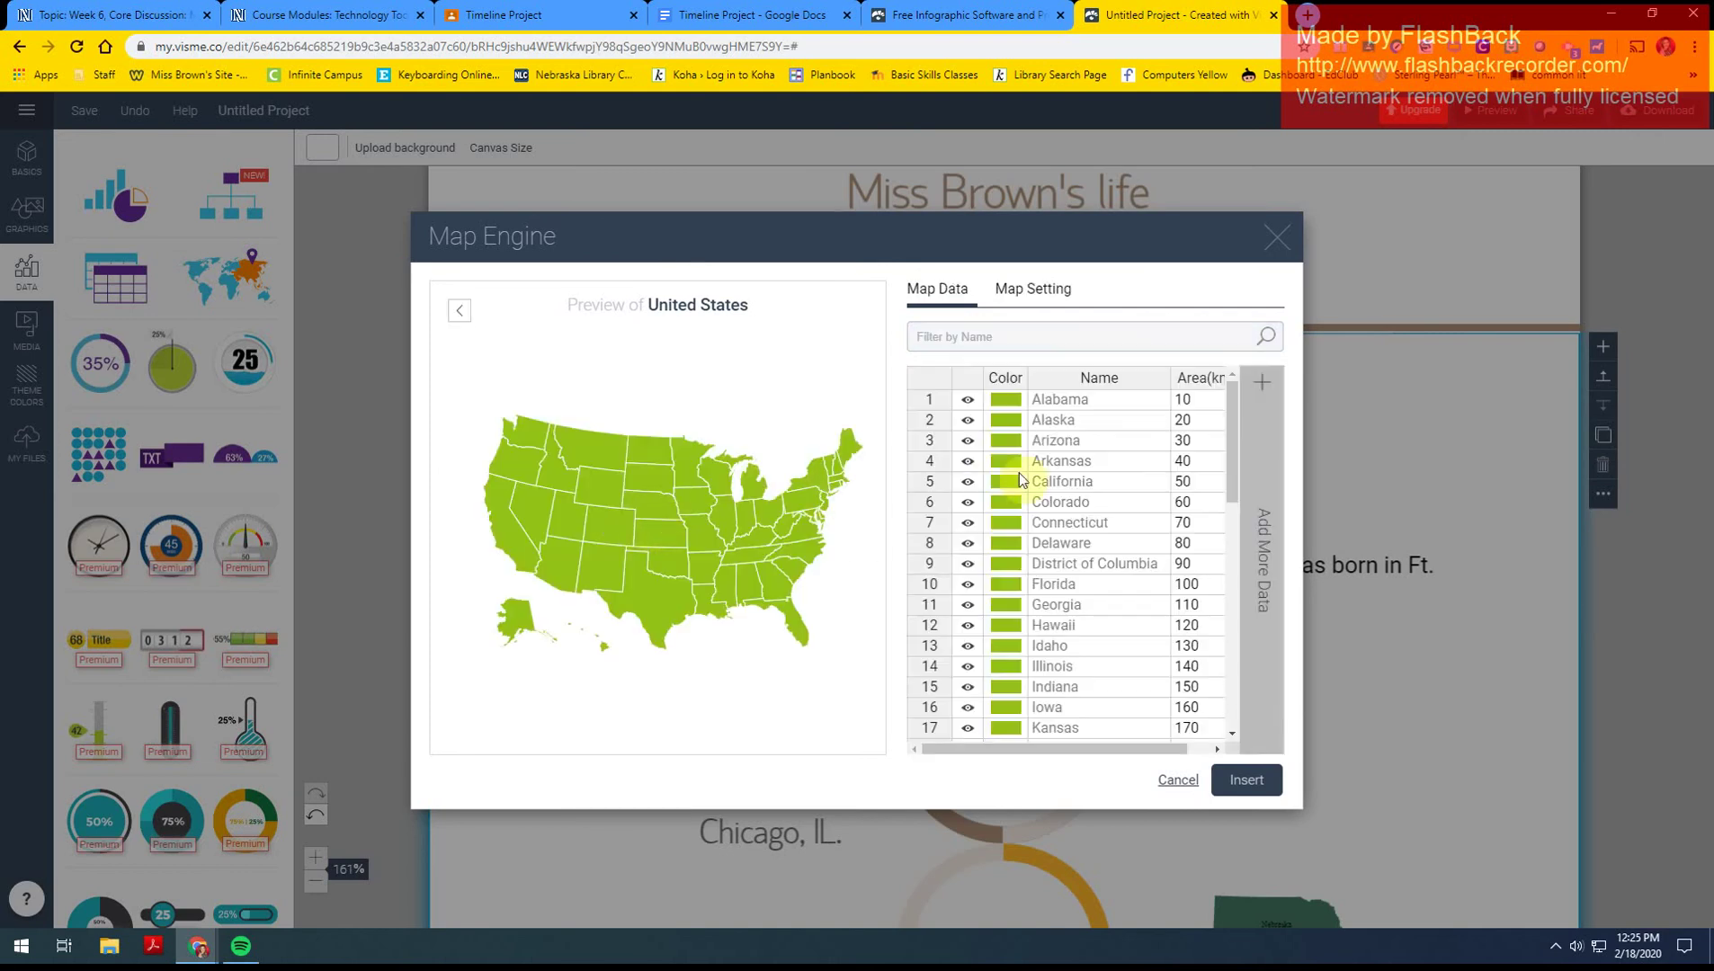
click(1005, 507)
click(1059, 612)
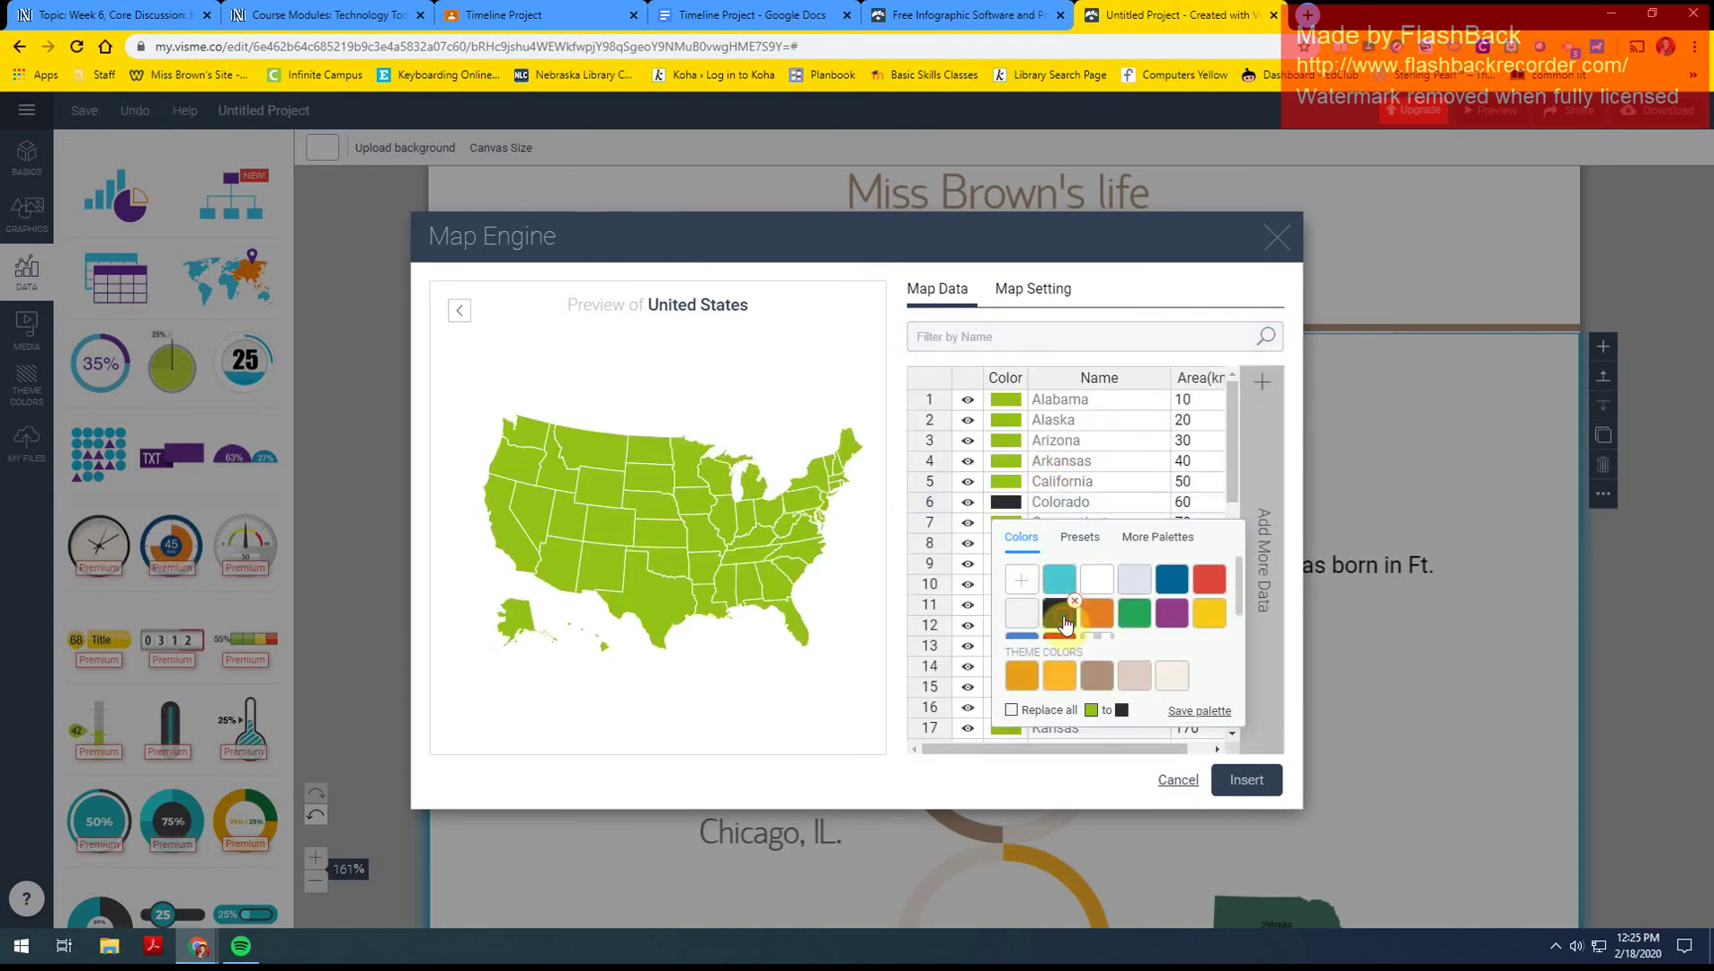
click(1235, 766)
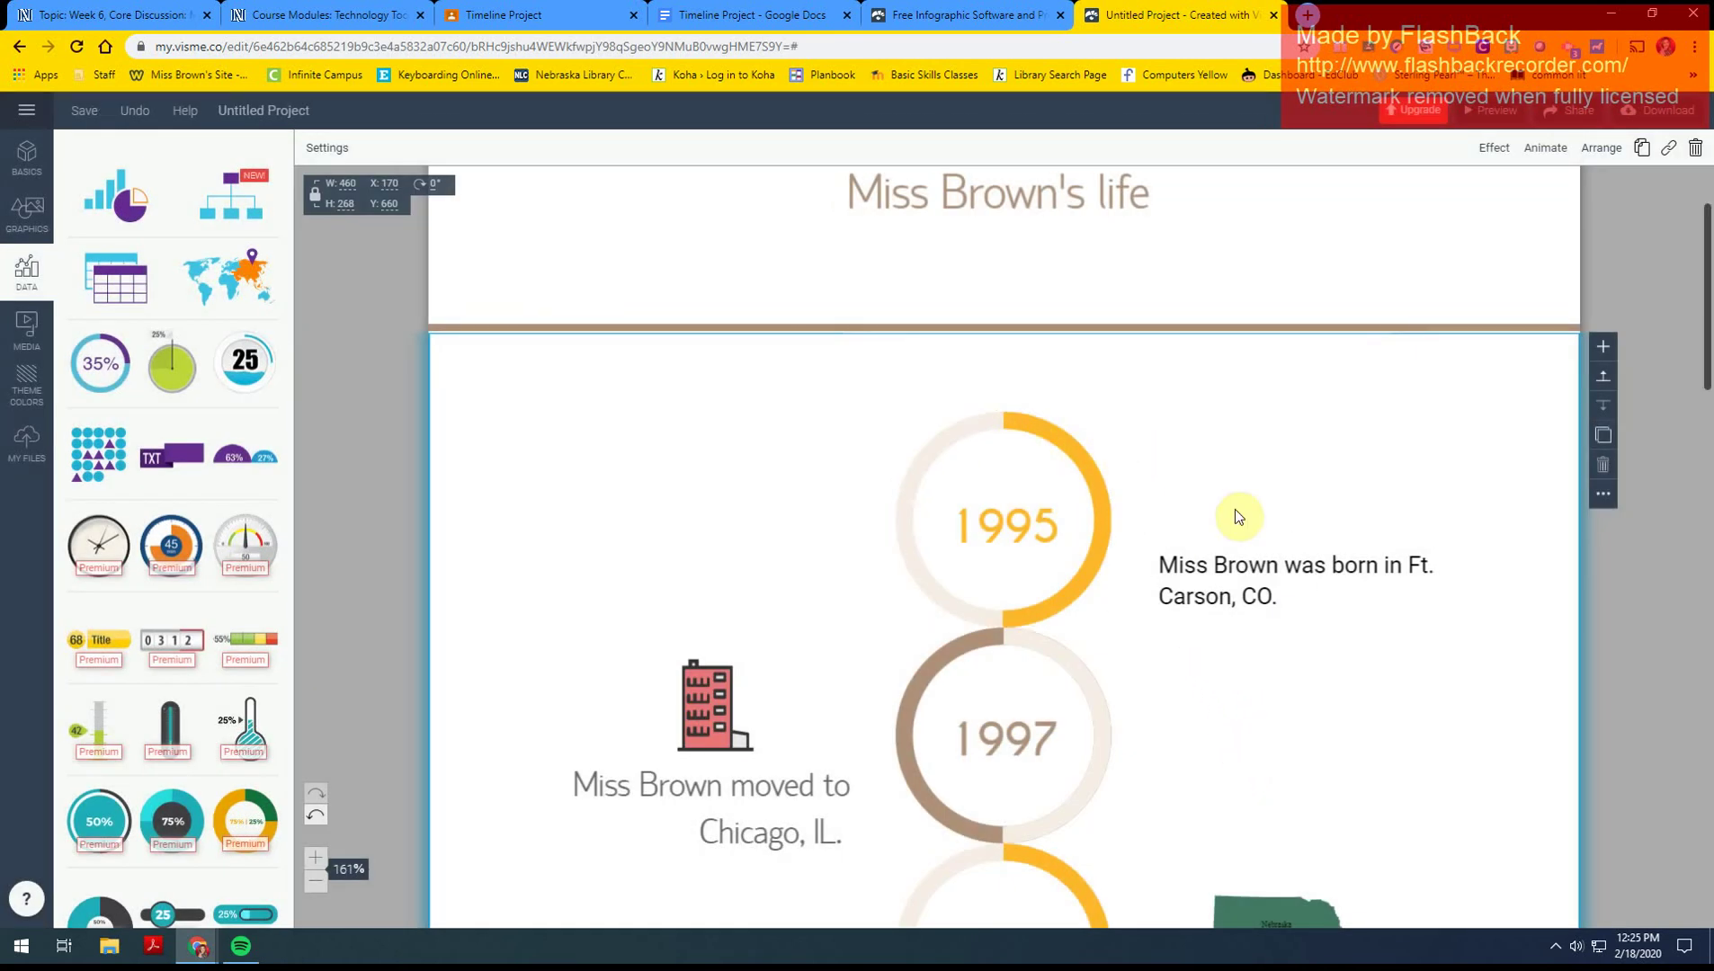
- Shrink the US map and move it beside the 1995 birth caption
scroll(1337, 529, down, 6)
scroll(1339, 537, down, 3)
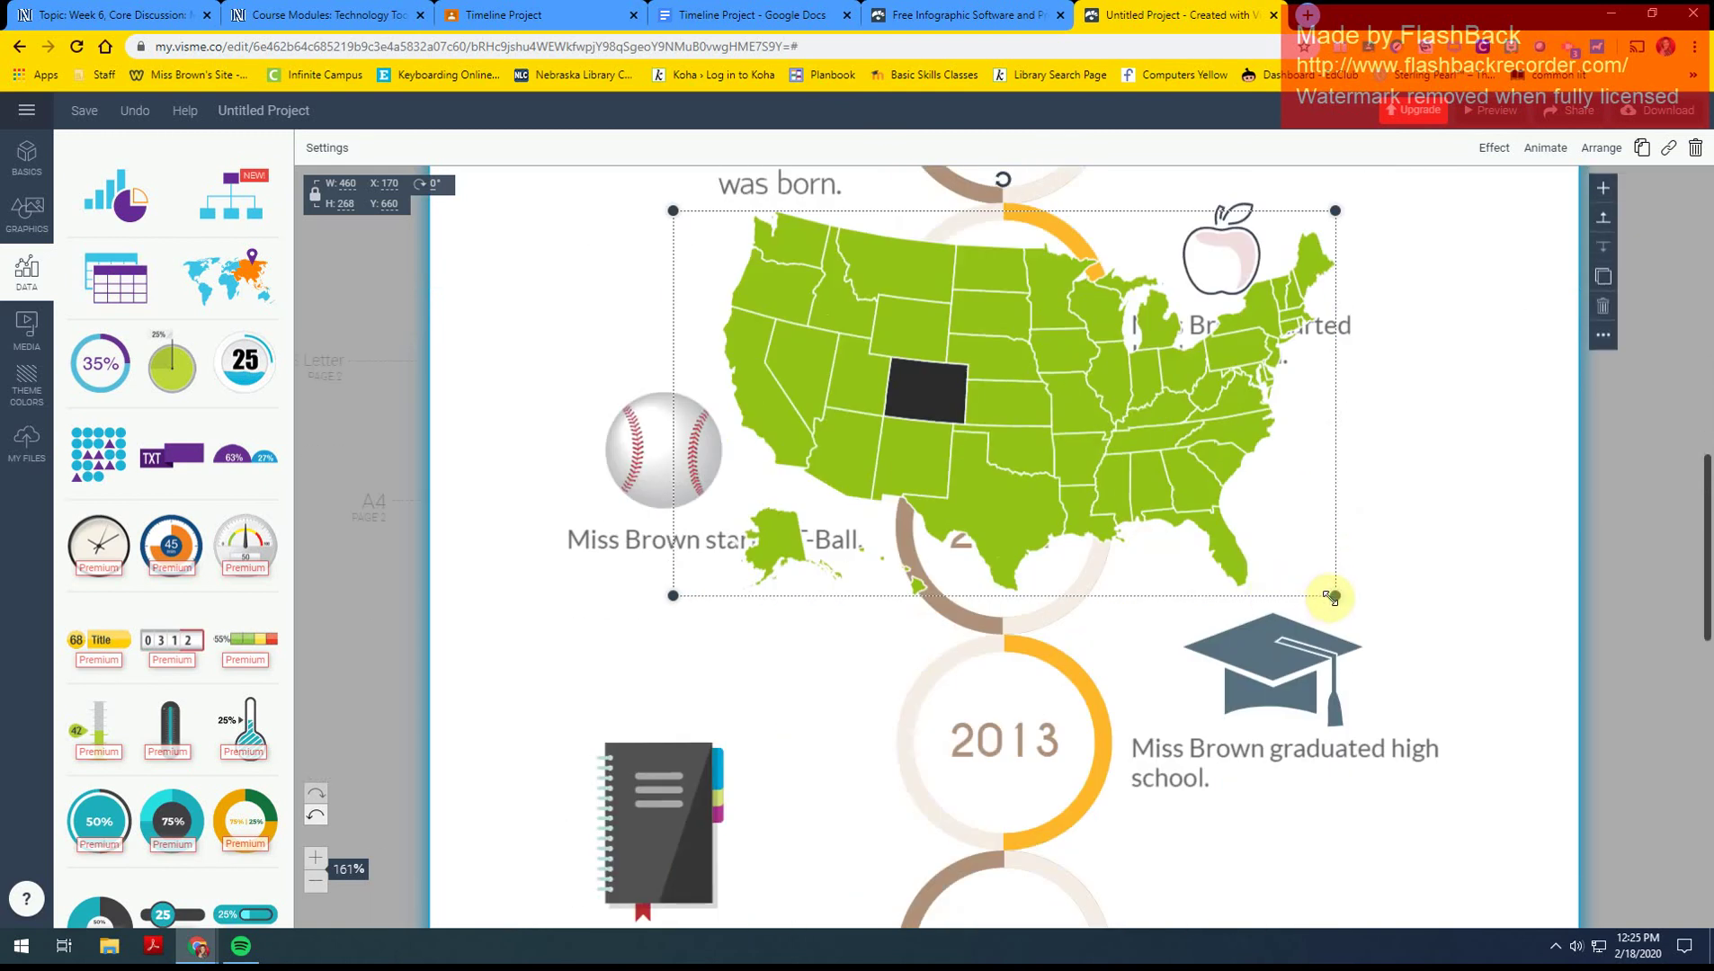
drag(1333, 594, 1503, 299)
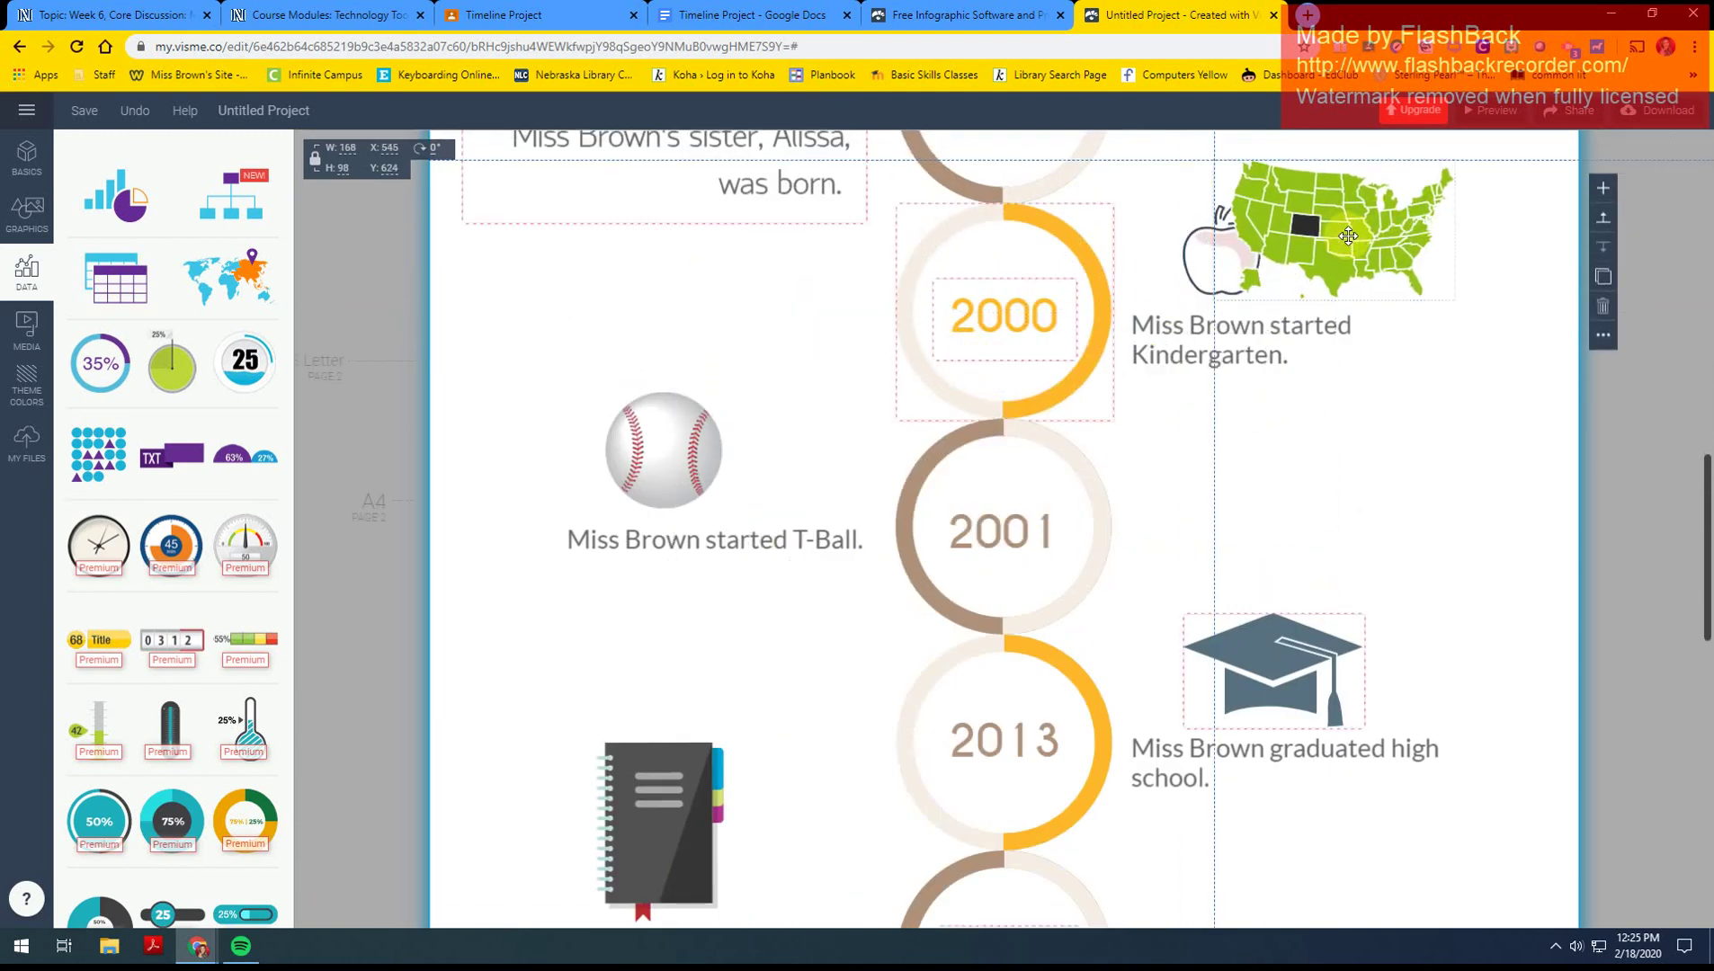
scroll(1395, 625, up, 5)
drag(1362, 707, 1262, 196)
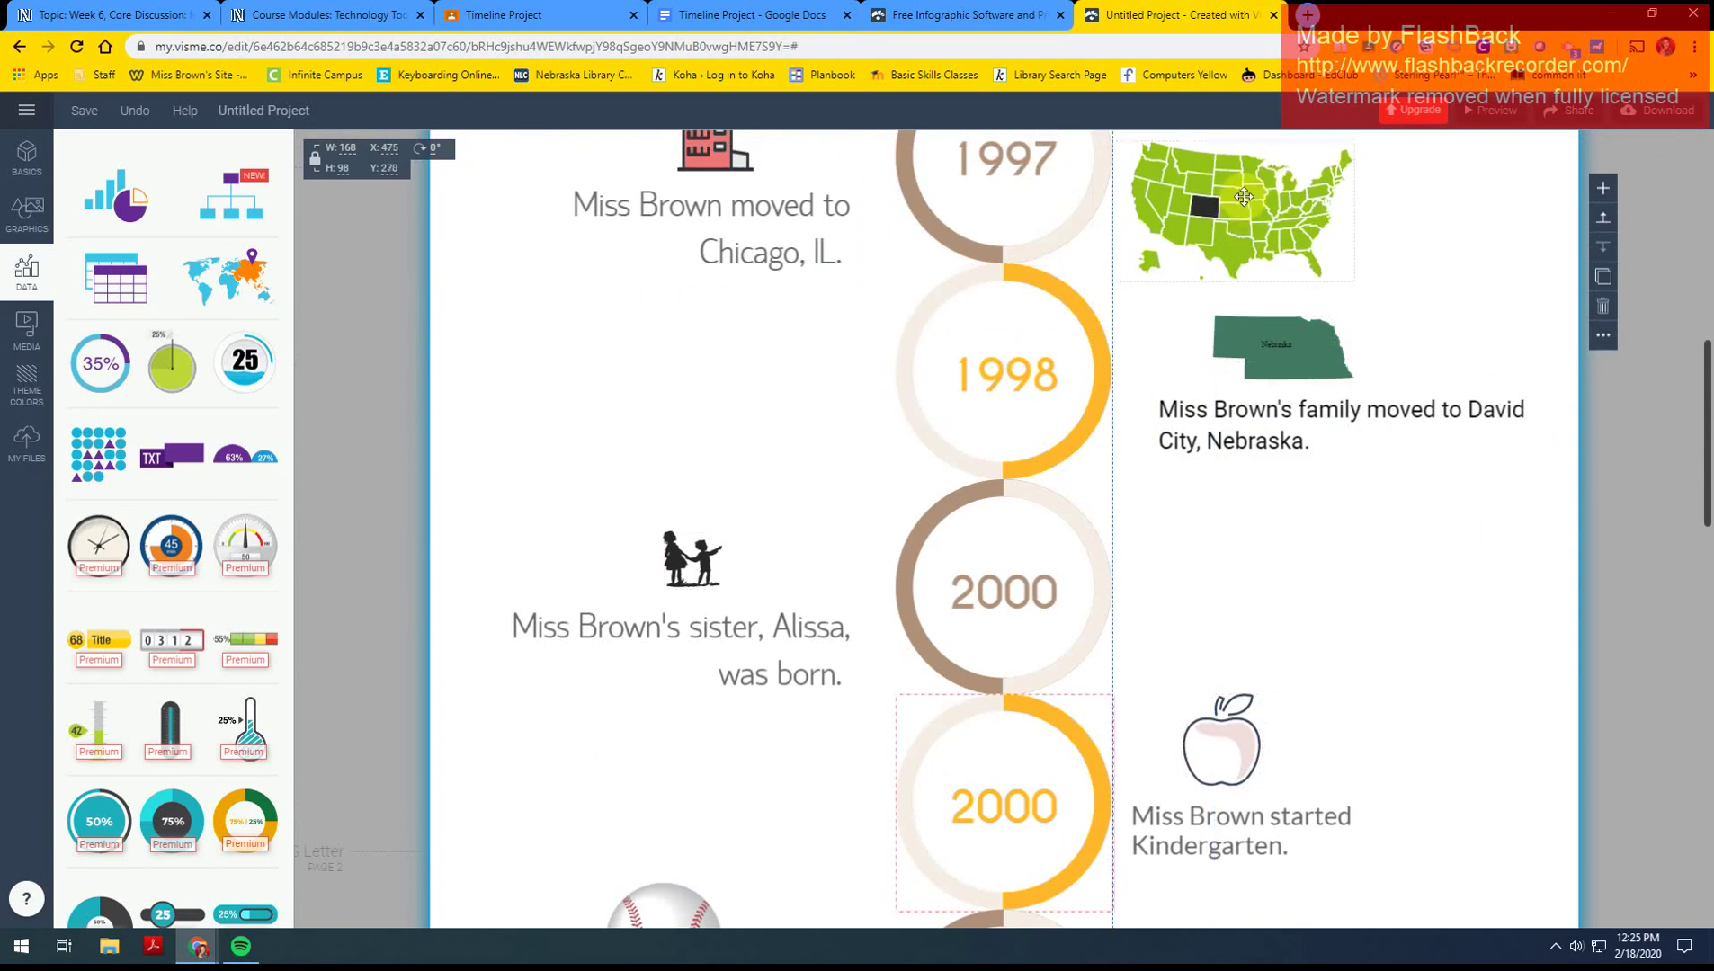
scroll(1245, 252, up, 4)
drag(1277, 544, 1304, 204)
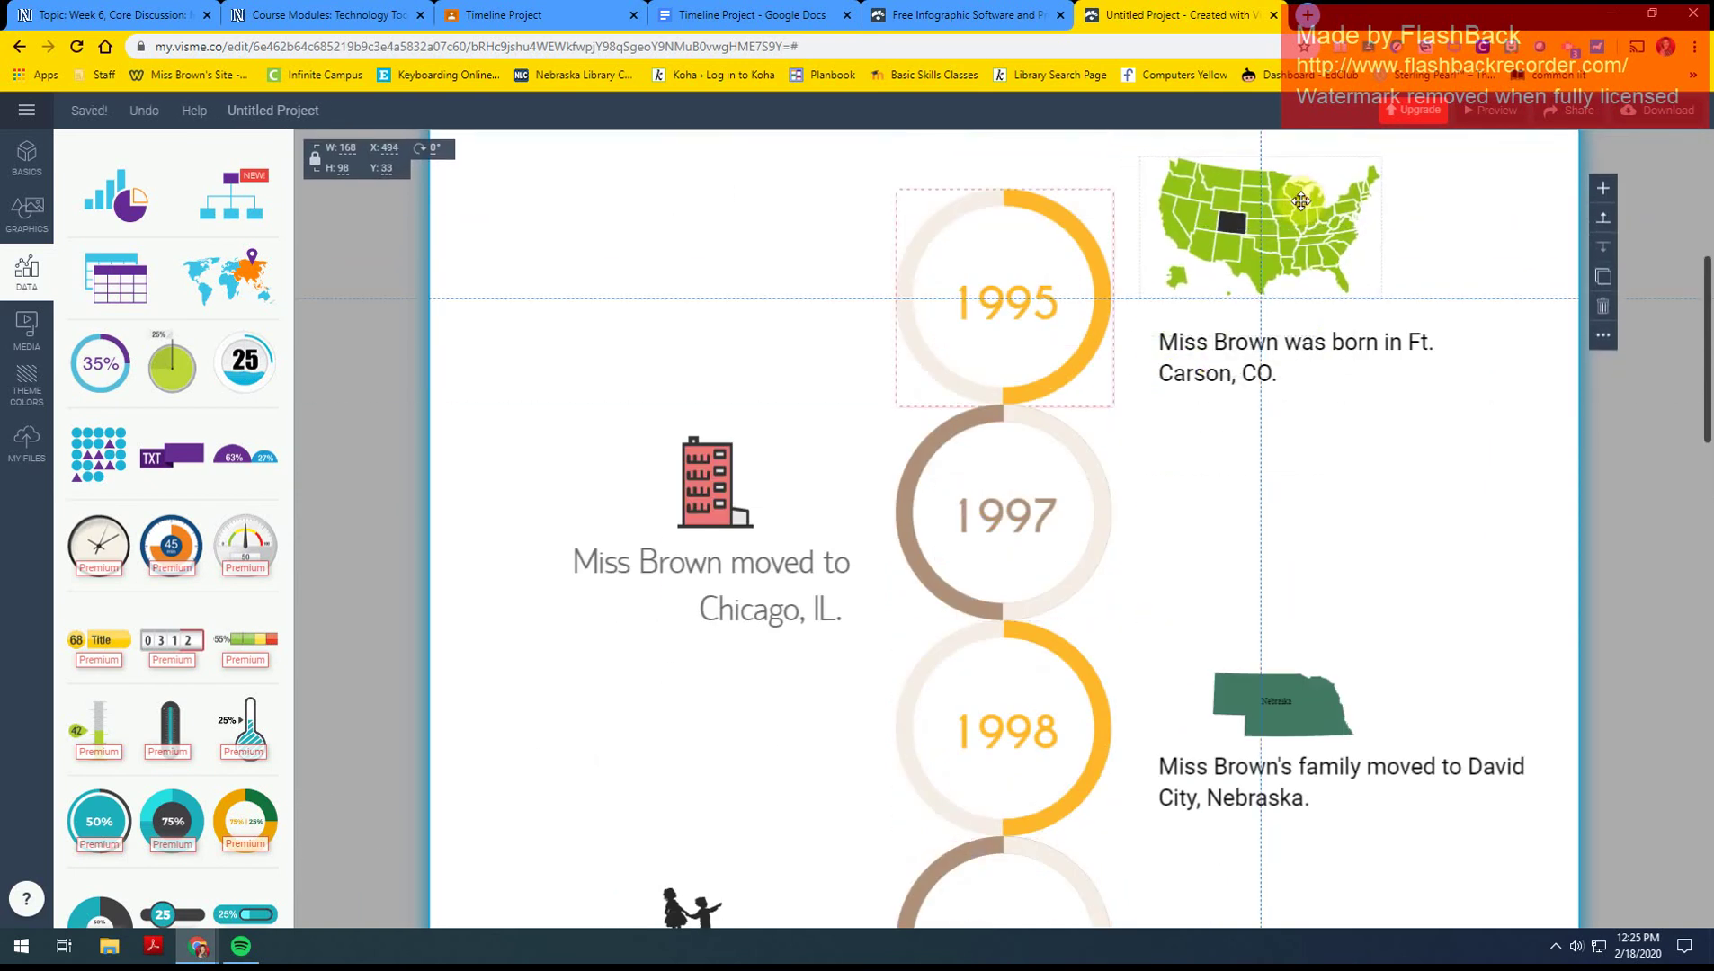
scroll(1304, 206, up, 3)
- Switch to the Timeline Project document and dismiss the link preview popup
scroll(1312, 715, down, 12)
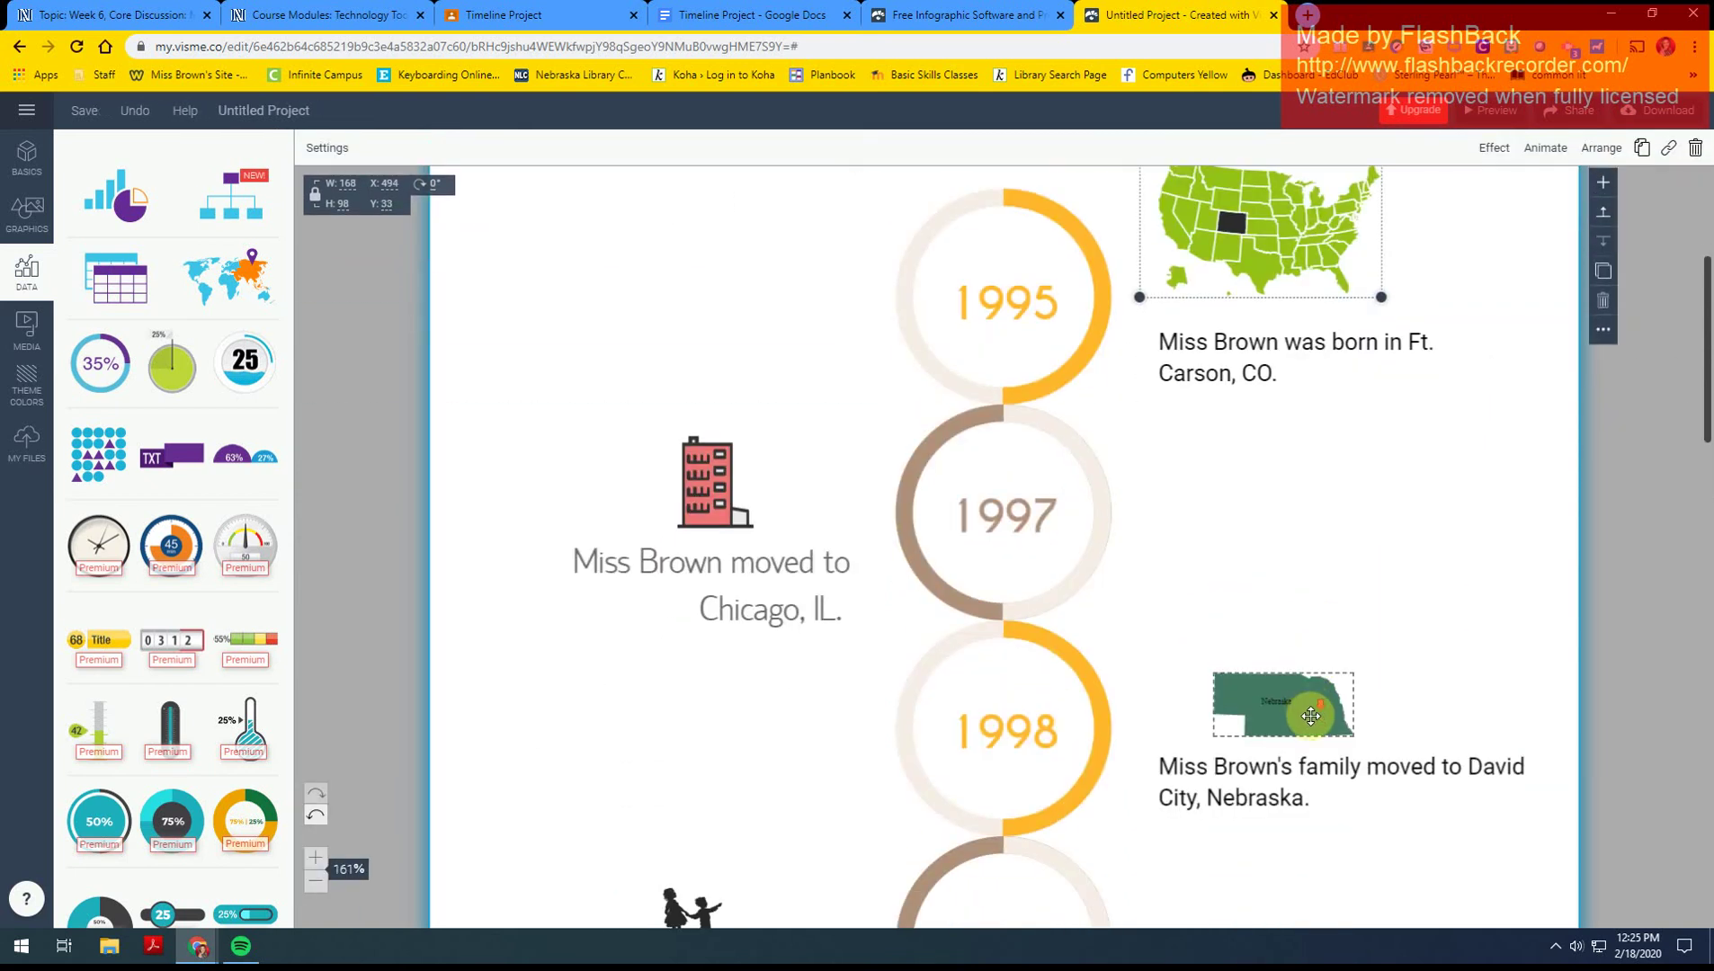
scroll(1312, 720, down, 6)
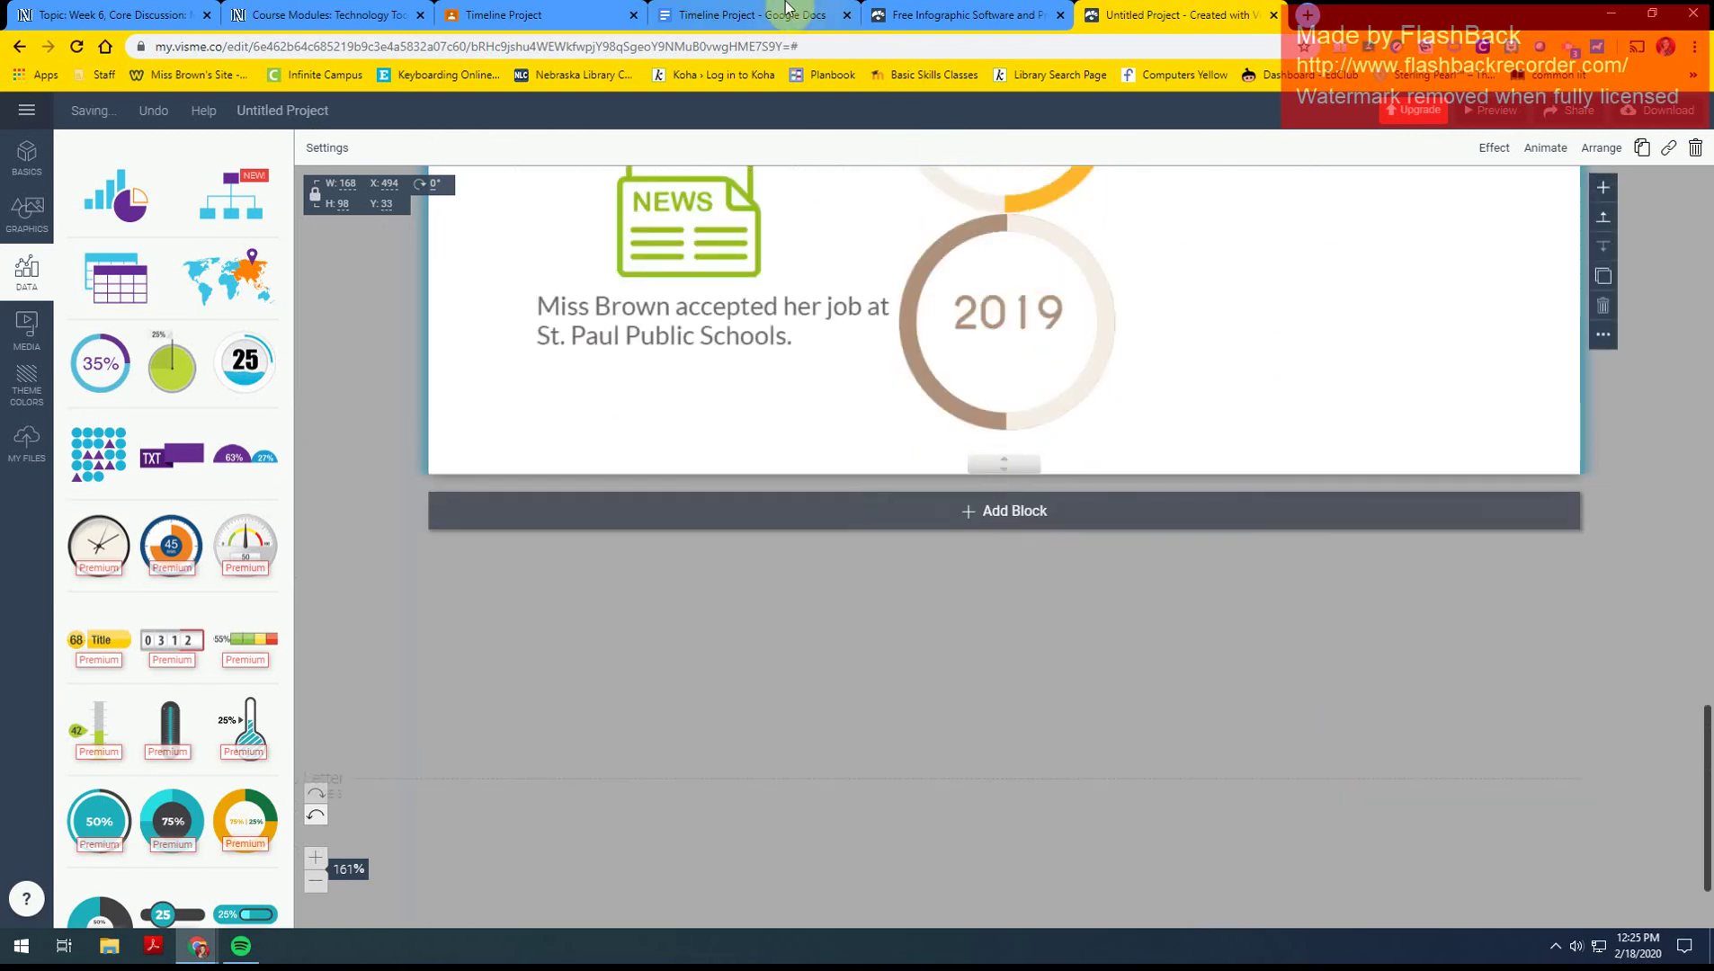
click(774, 15)
click(1097, 632)
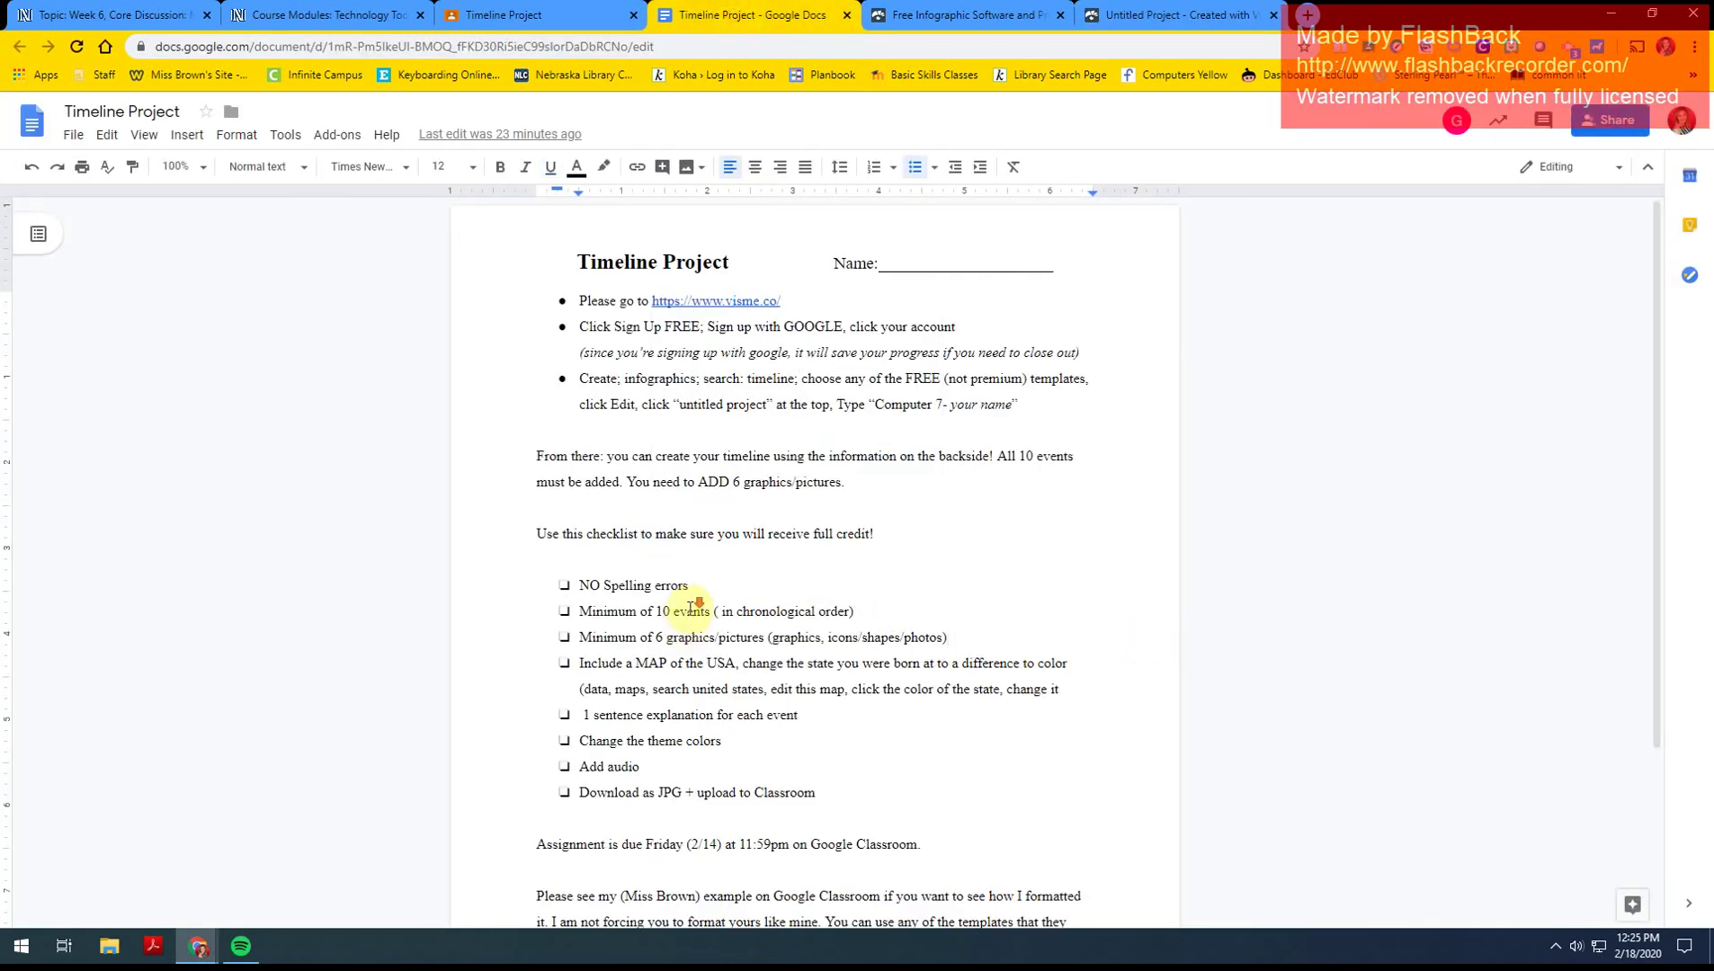
- Scroll through the Timeline Project checklist, then go back to the Visme timeline
scroll(688, 620, down, 3)
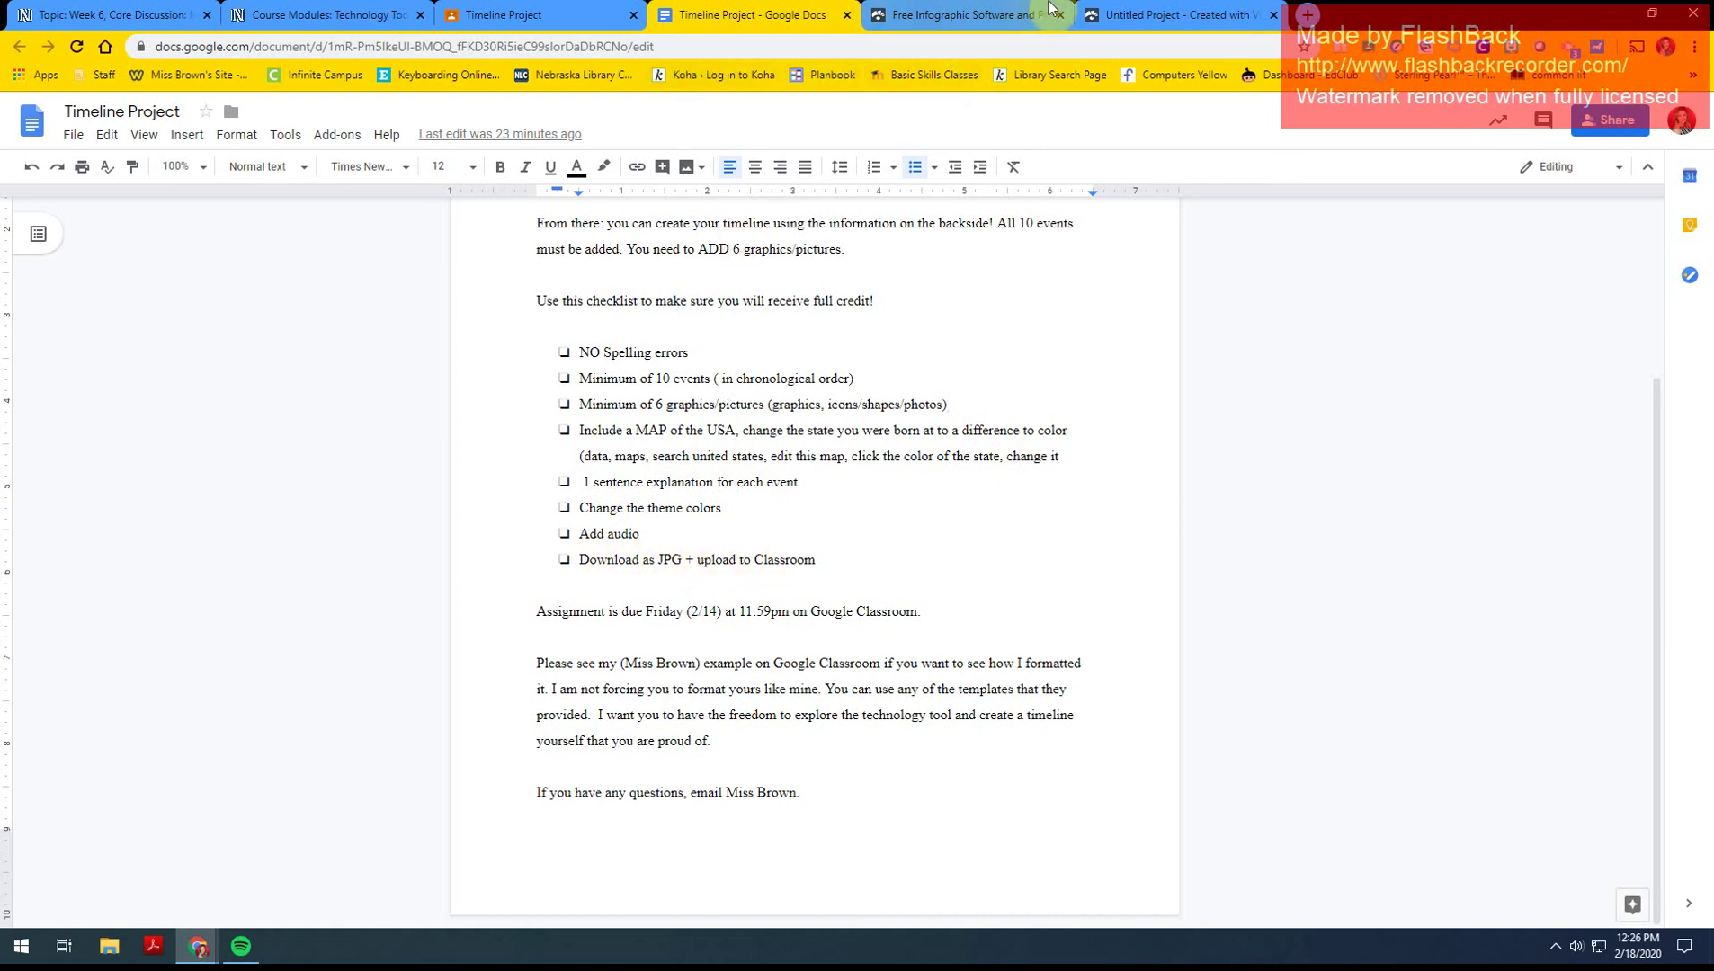
click(1177, 14)
- Download the timeline as a JPG image and open Untitled-Project.jpg
scroll(1529, 405, up, 5)
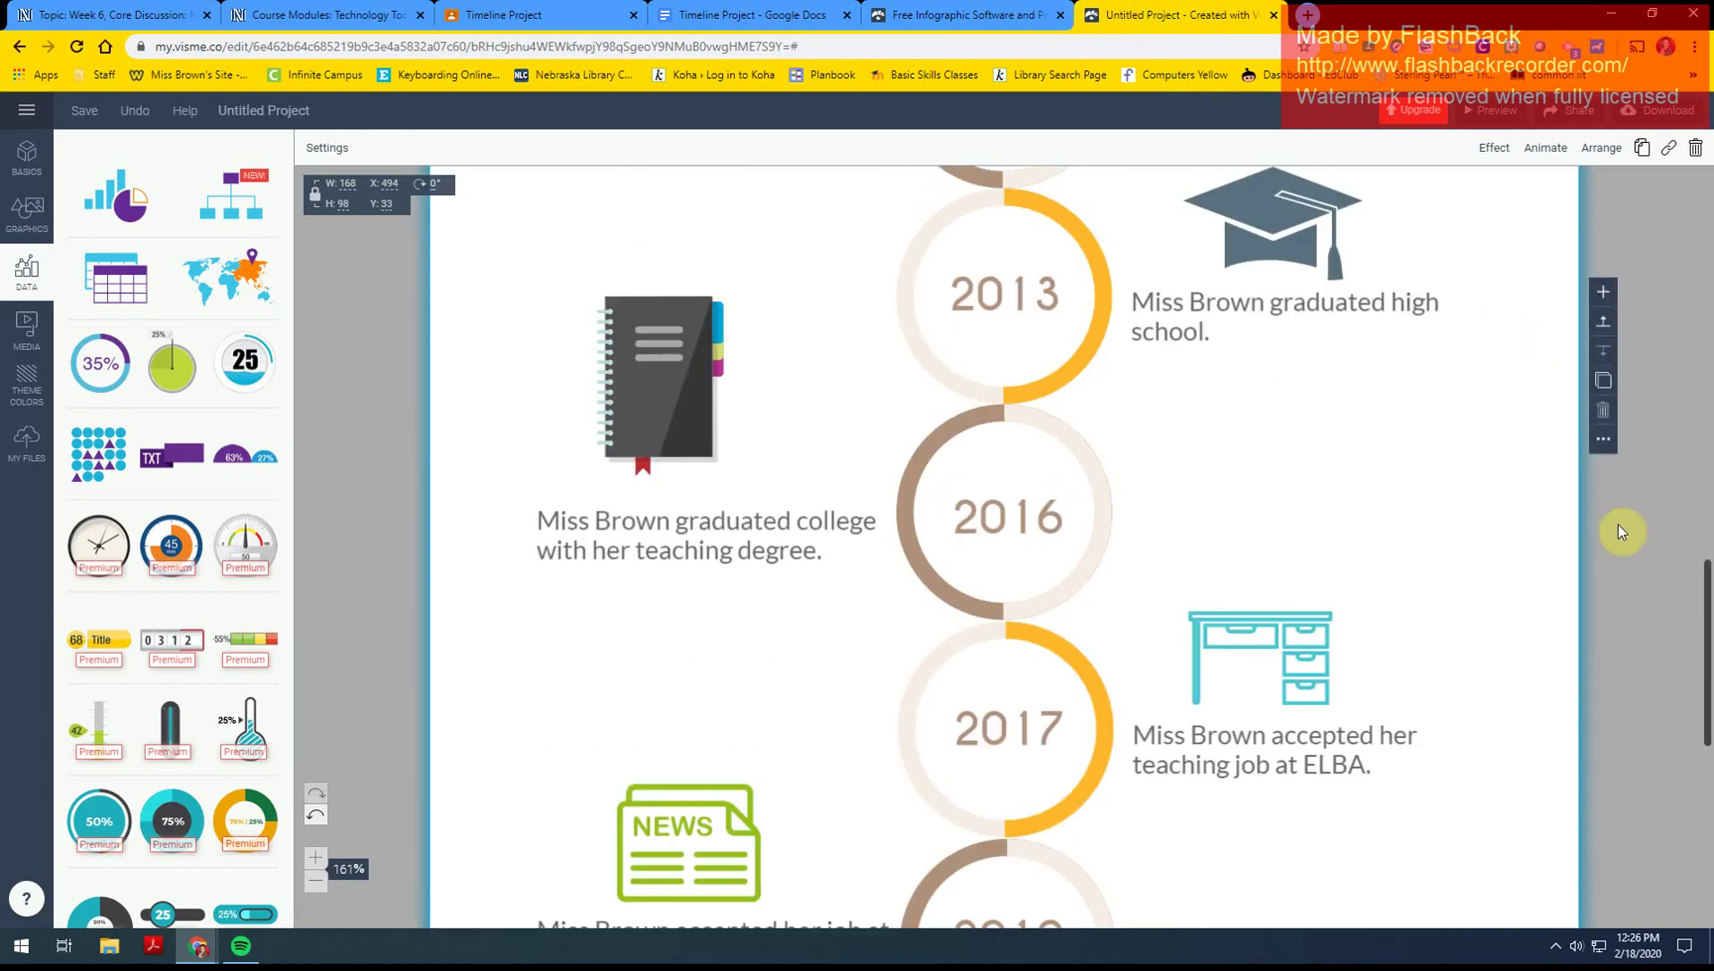
drag(1707, 549, 1662, 137)
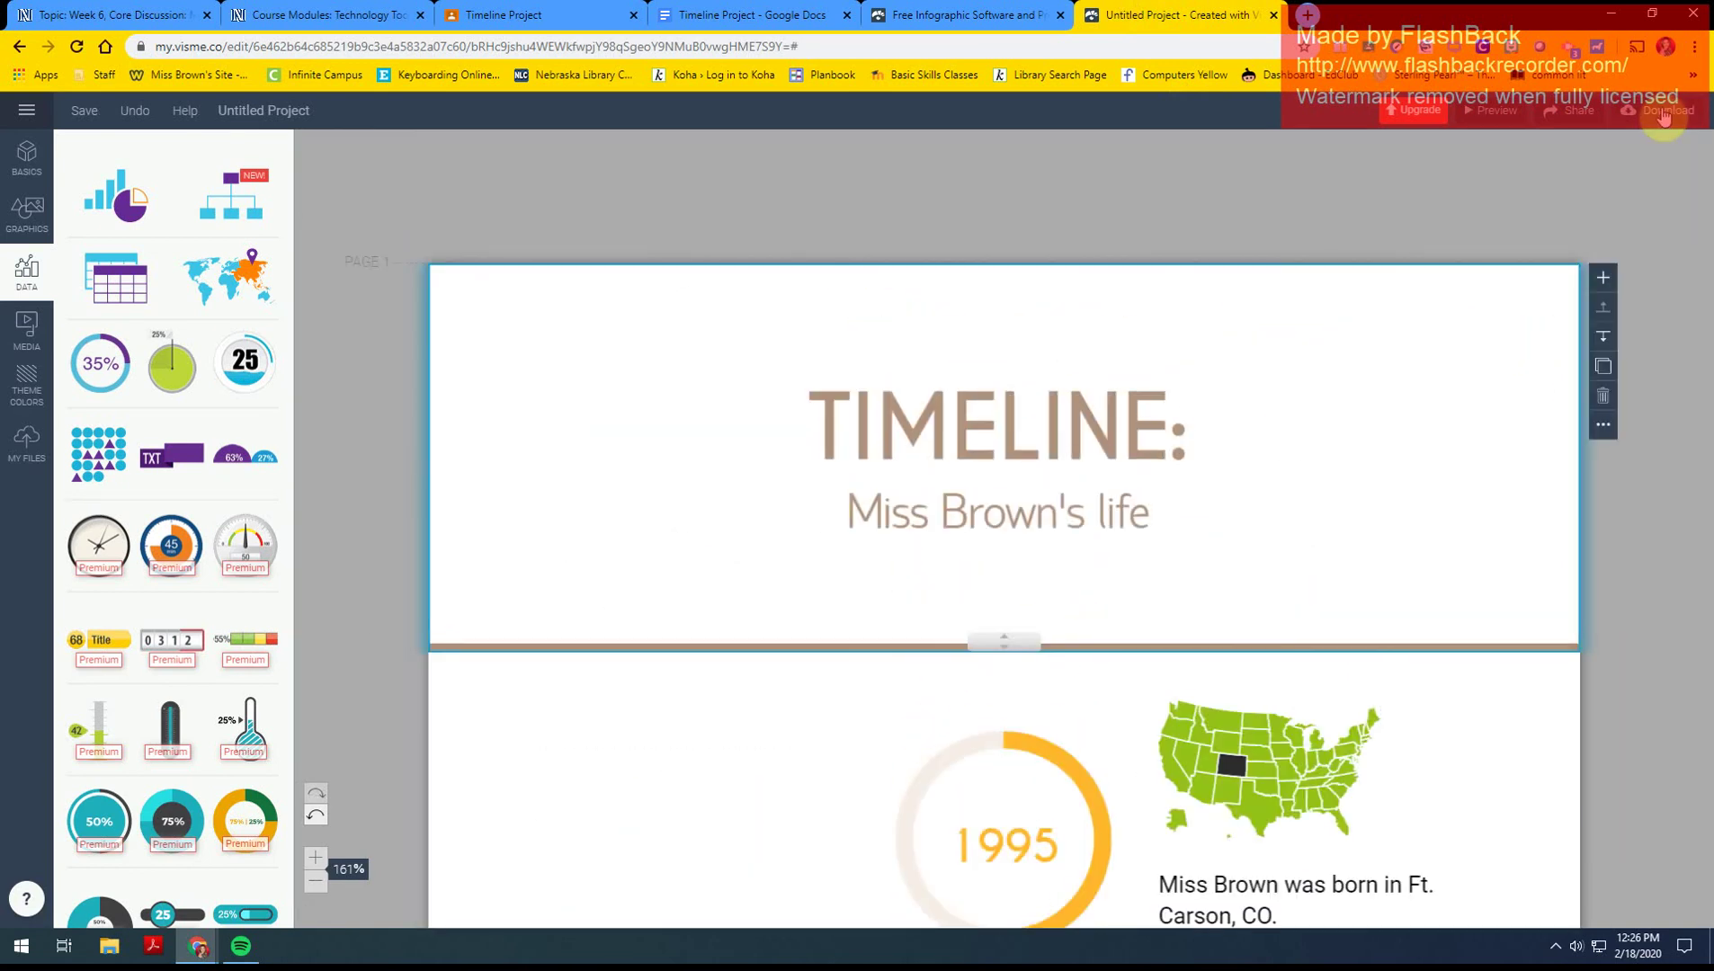
click(1665, 115)
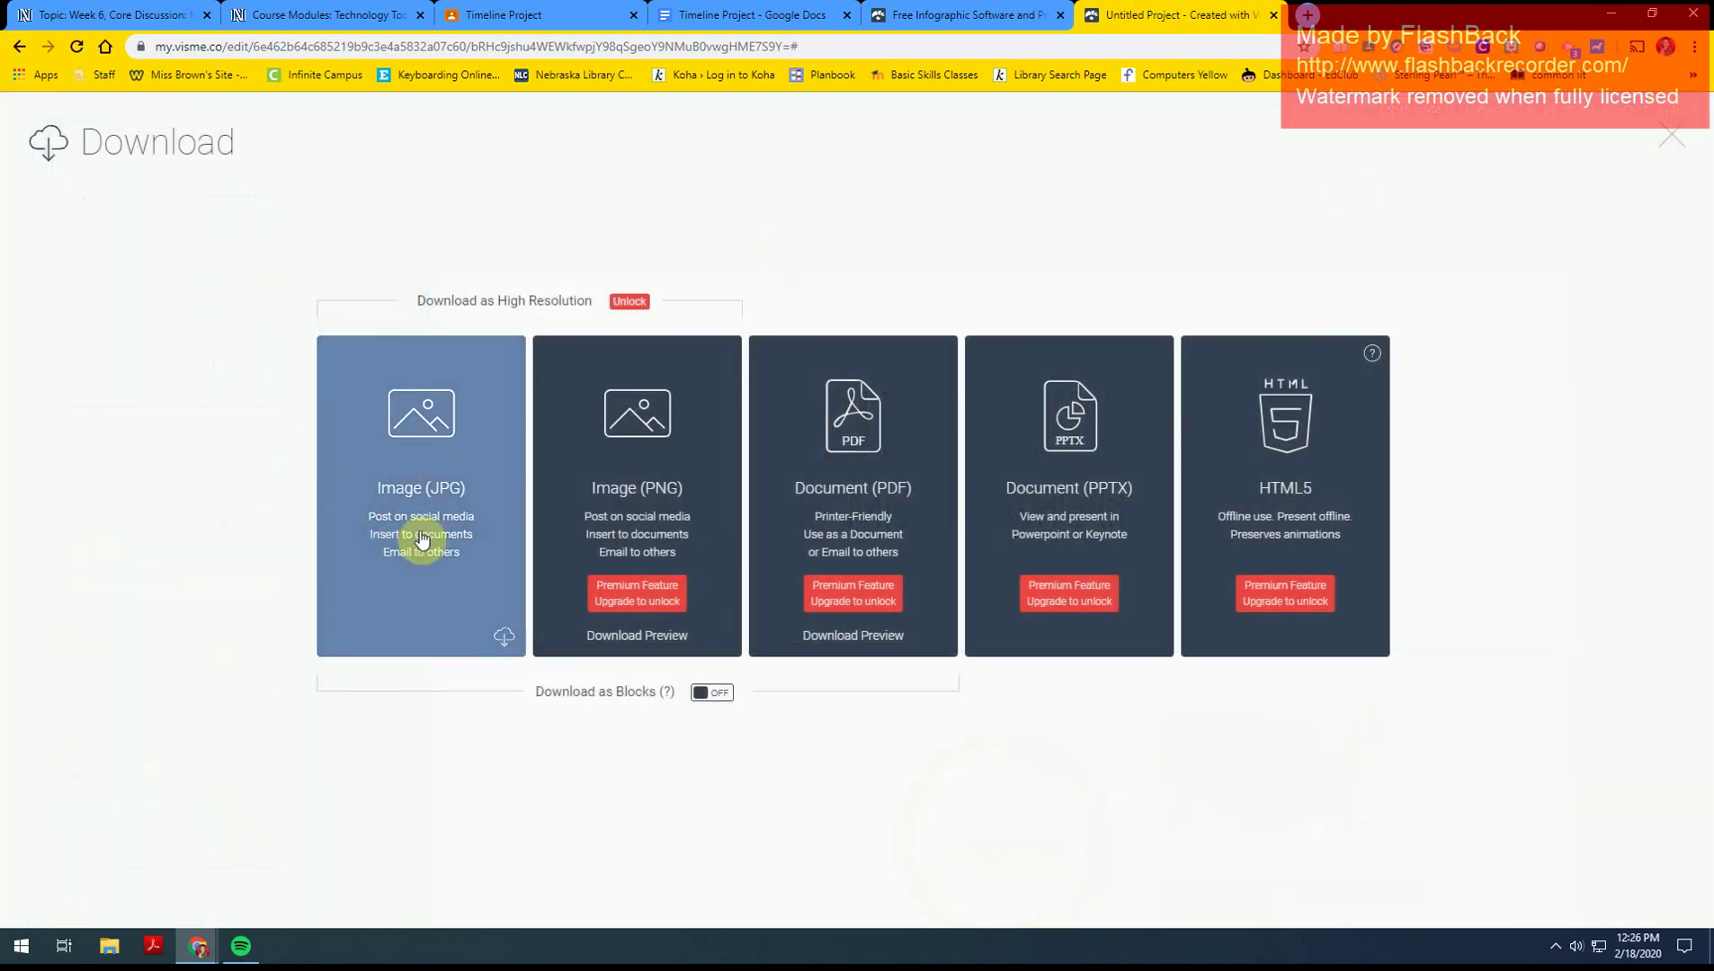
click(411, 588)
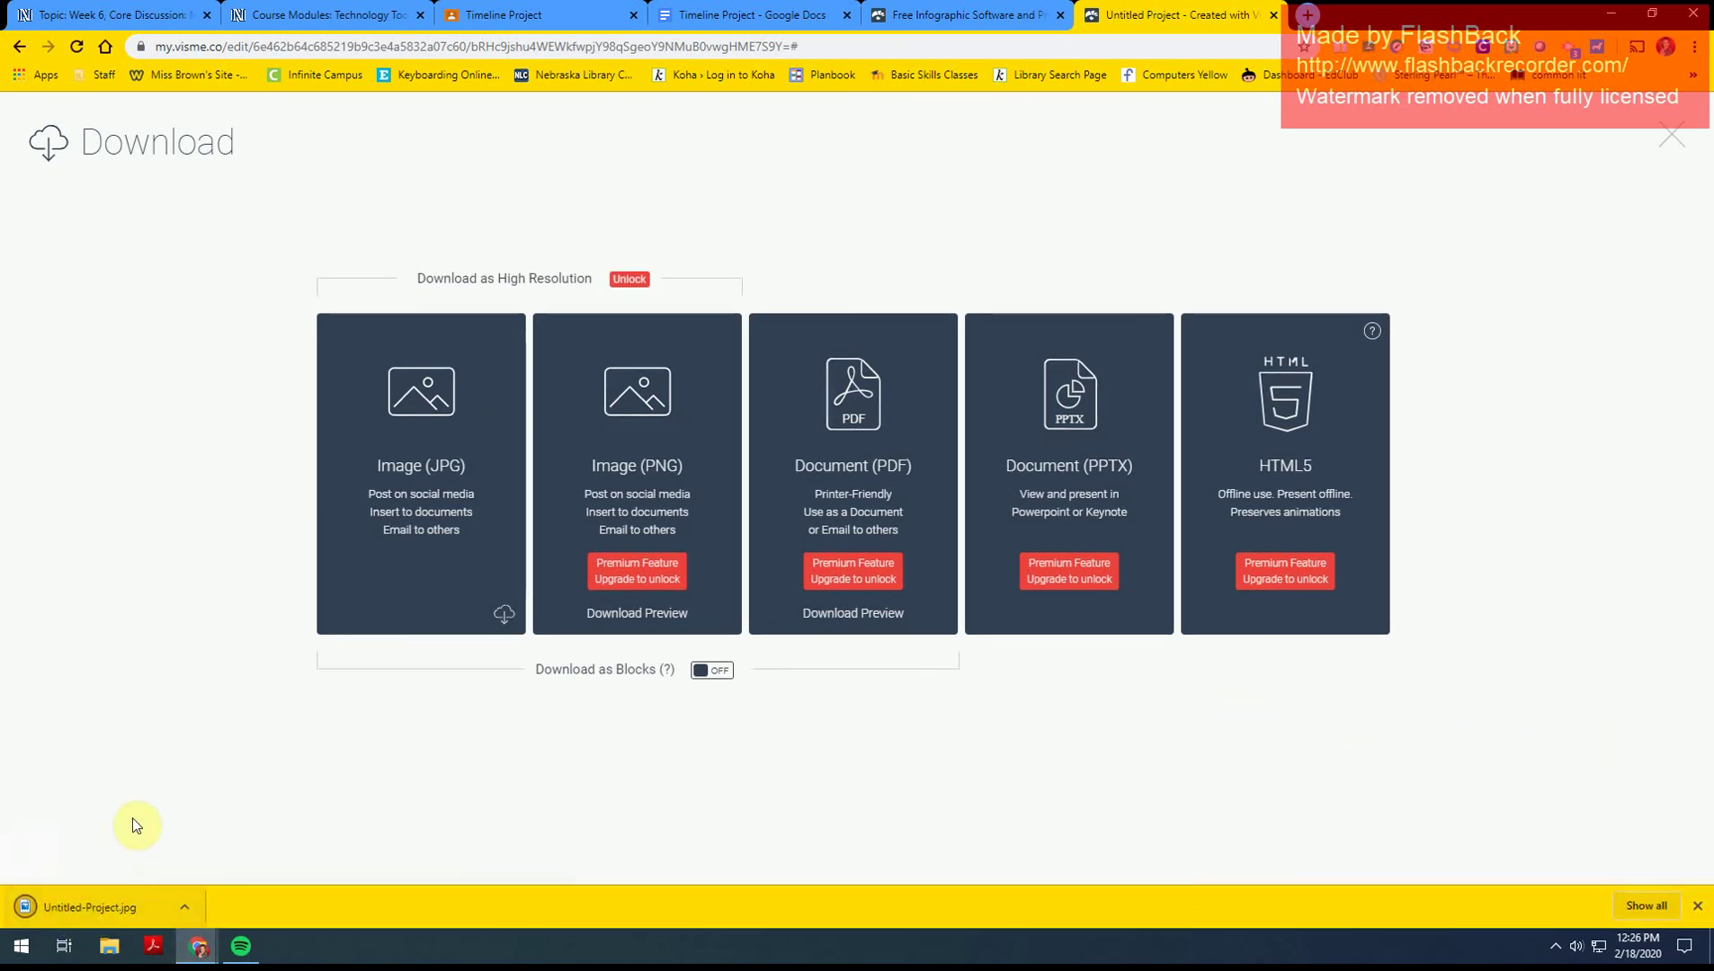
click(116, 908)
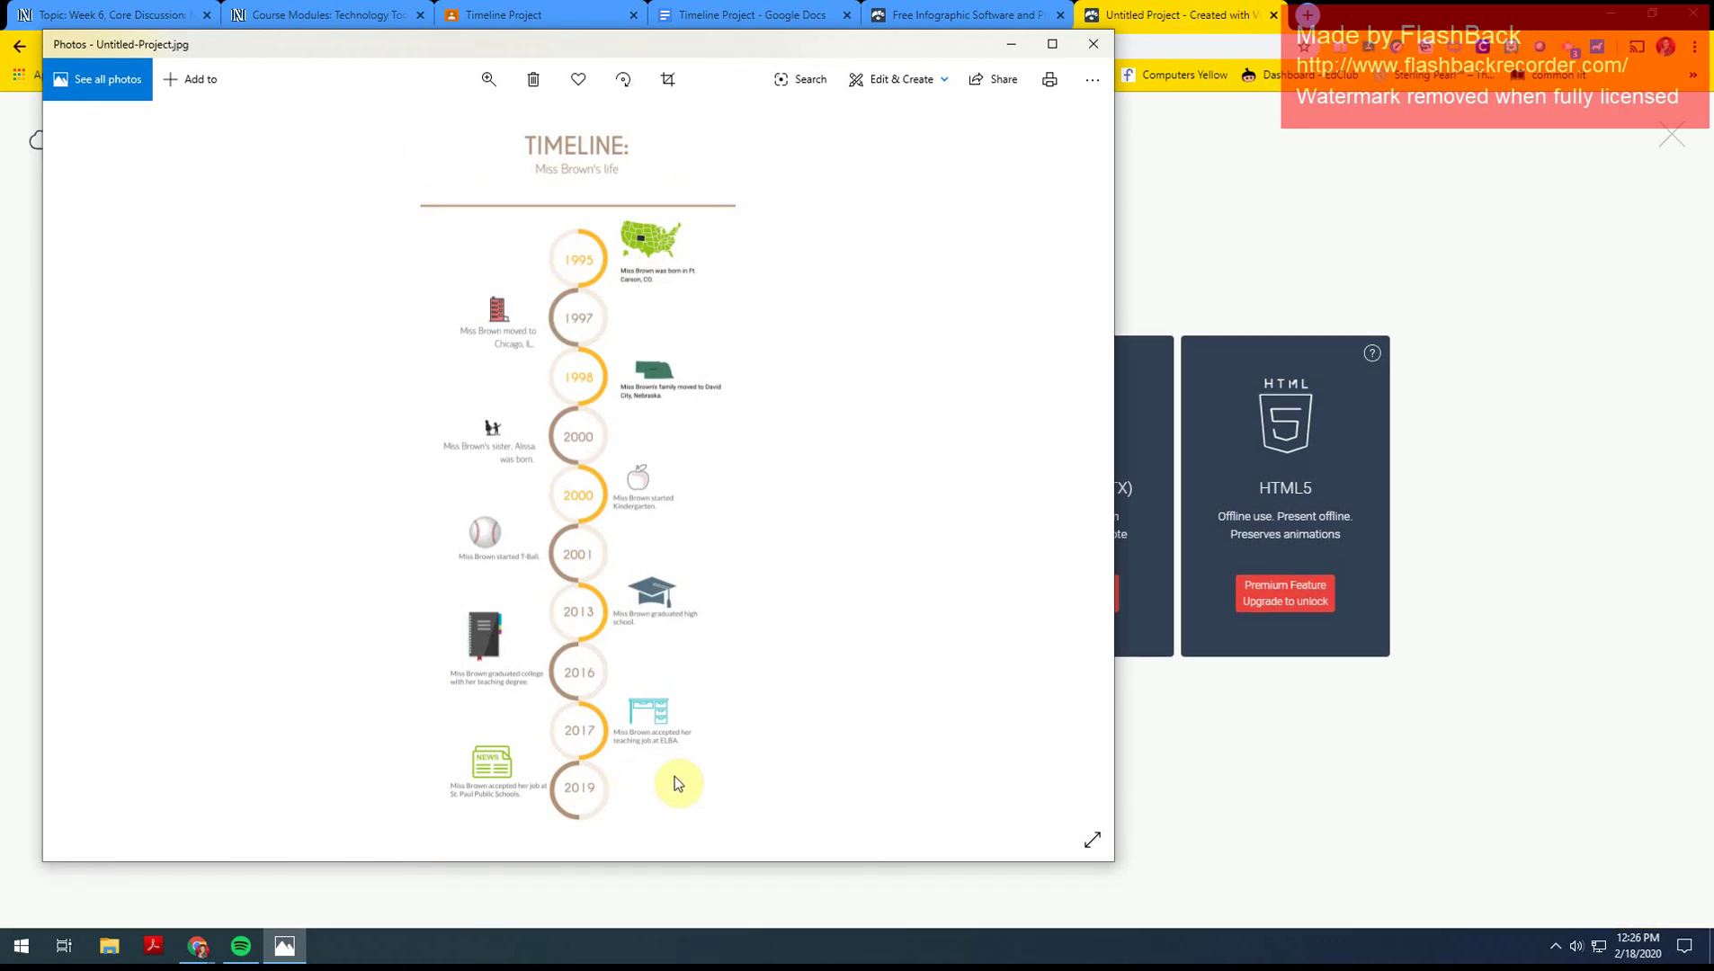
- Close the Photos viewer and minimize the browser to reveal the desktop
click(1106, 44)
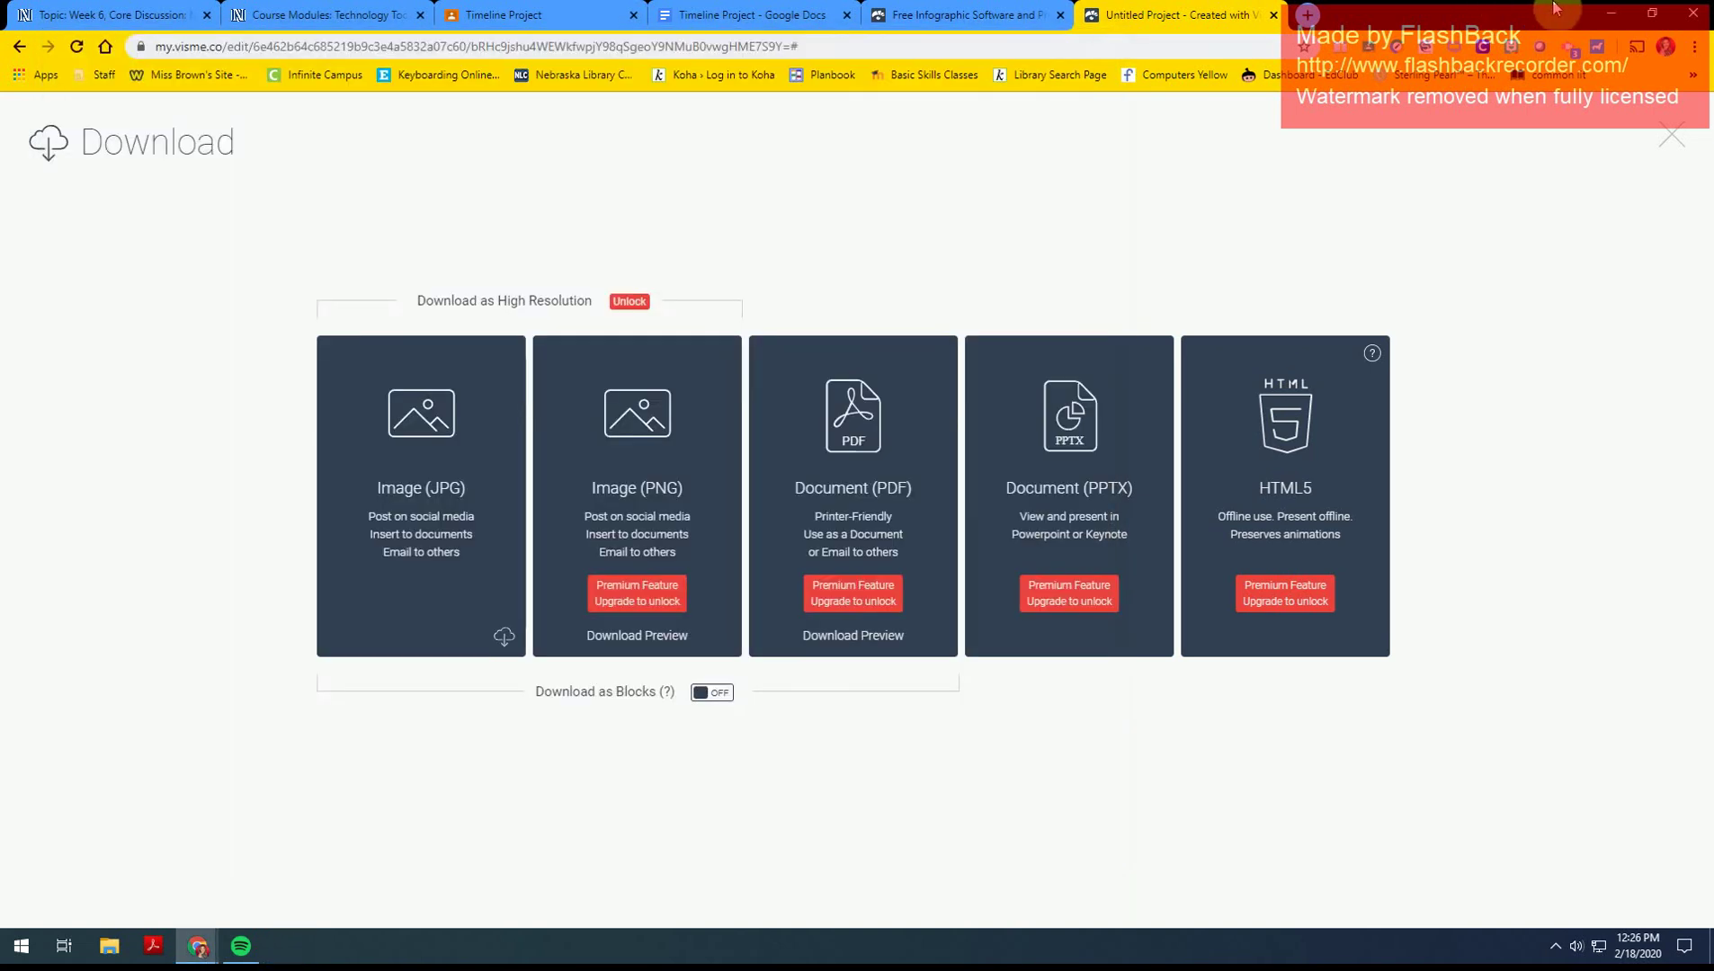
click(1610, 14)
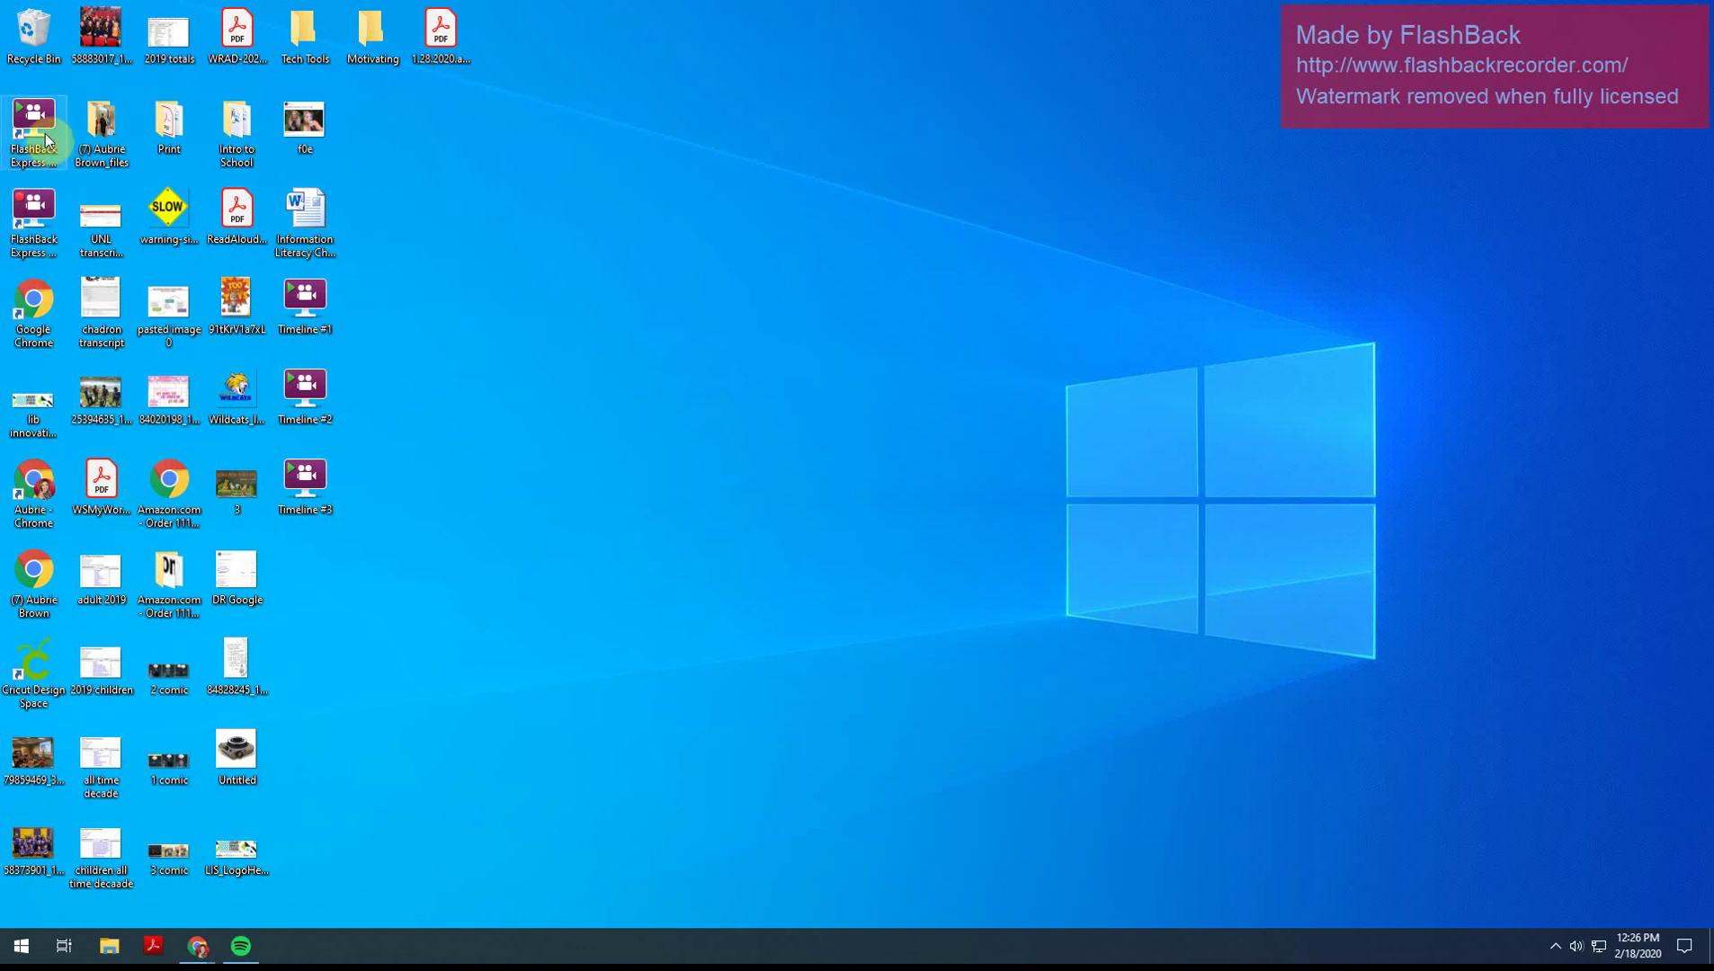
- Select the FlashBack Express Recorder shortcut on the desktop
click(46, 230)
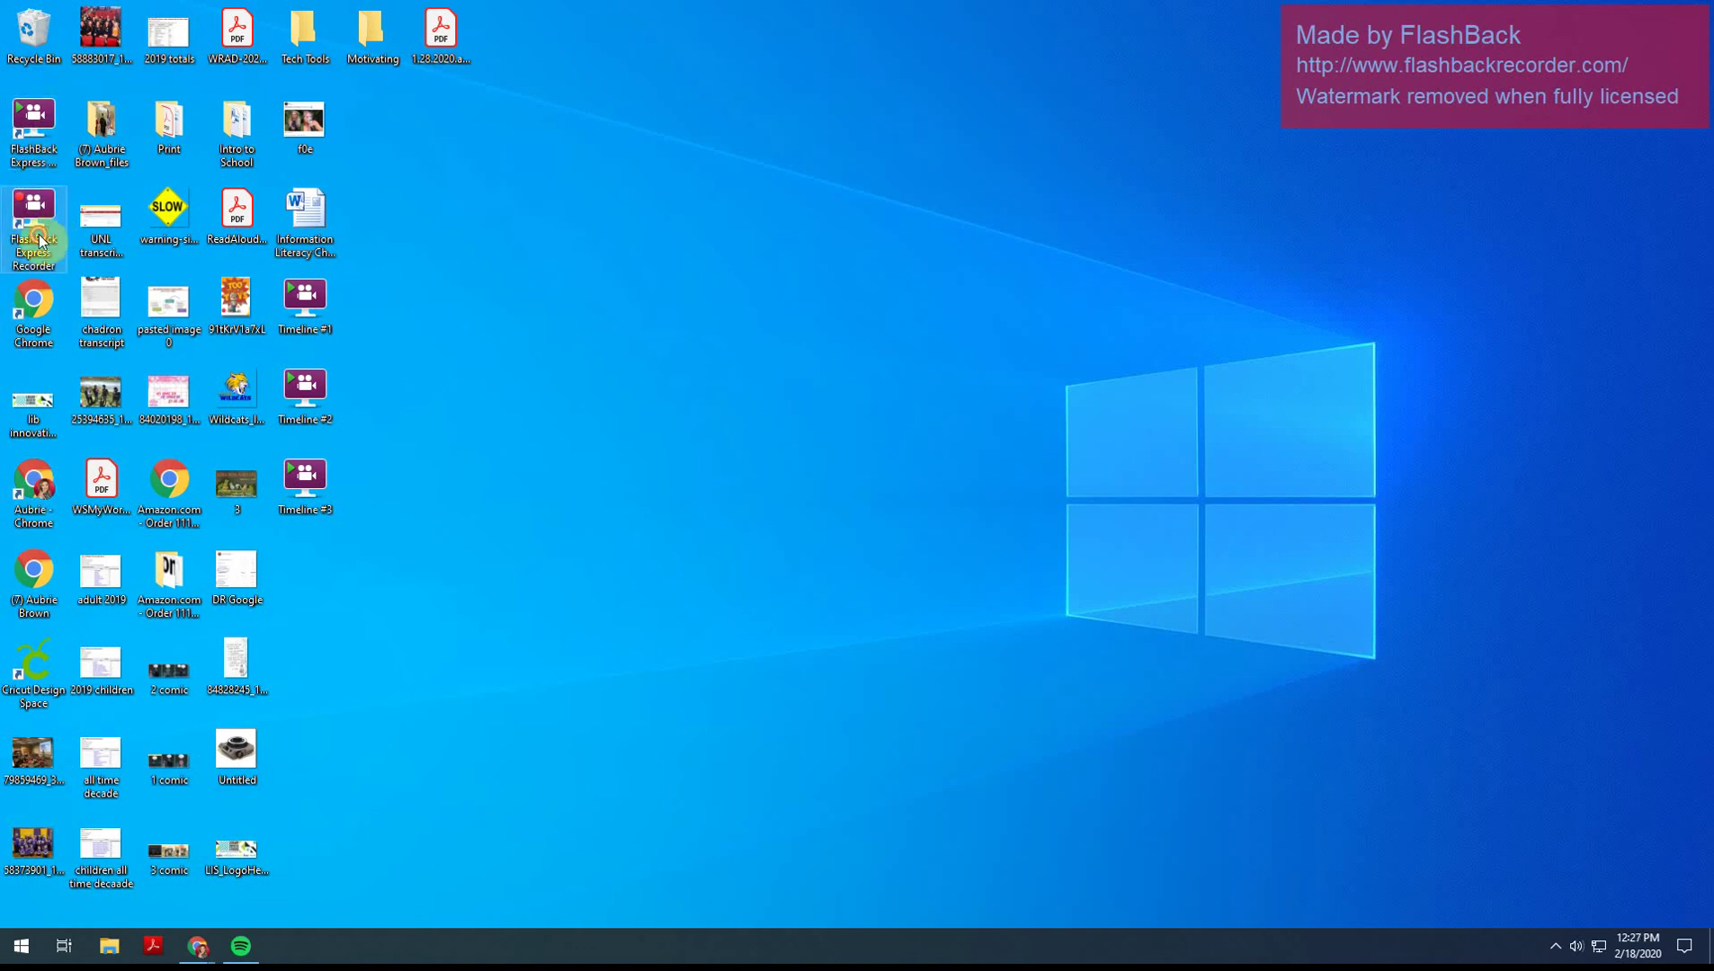